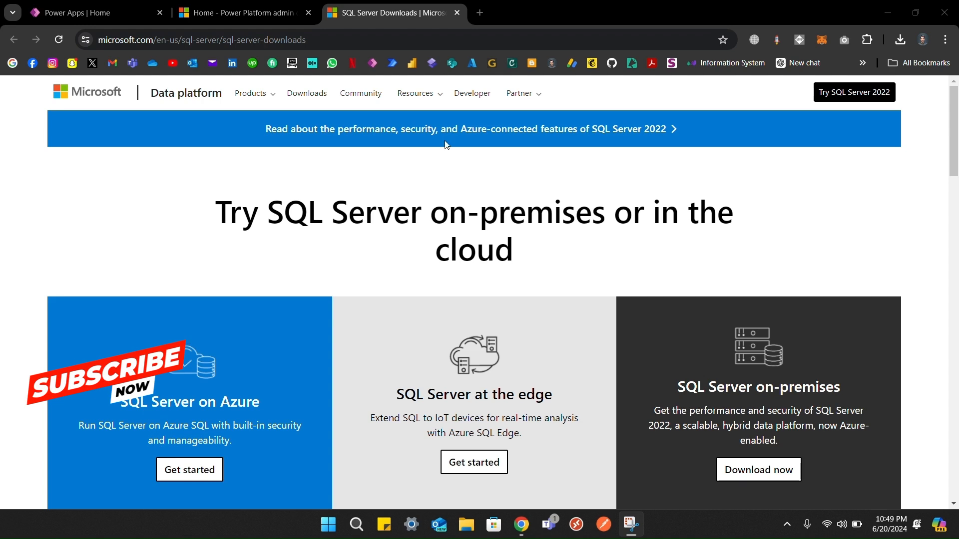
Step: Scroll to the specialized editions and download the SQL Server 2022 Developer installer (SQL2022-SSEI-Dev)
double_click(294, 38)
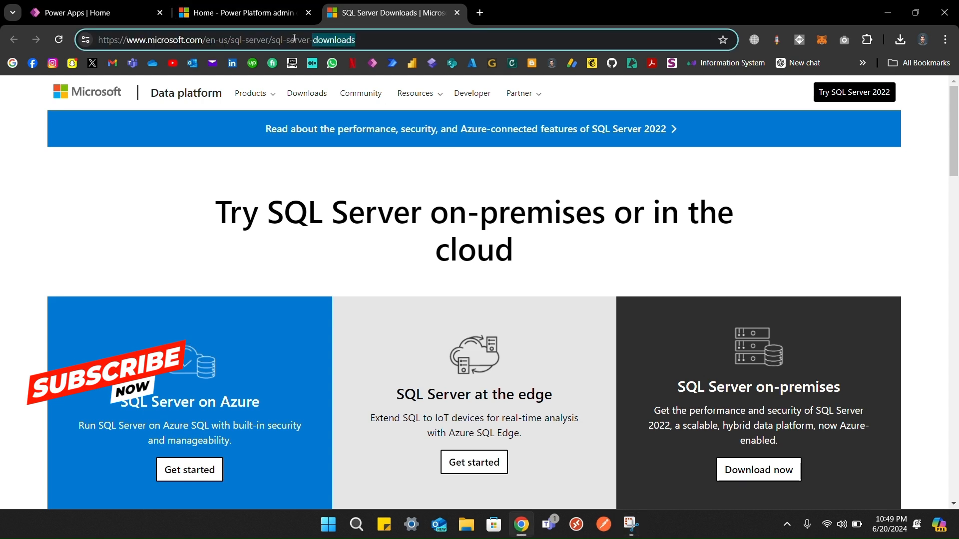
scroll(287, 151, "down", 4)
scroll(331, 242, "down", 5)
scroll(332, 244, "up", 1)
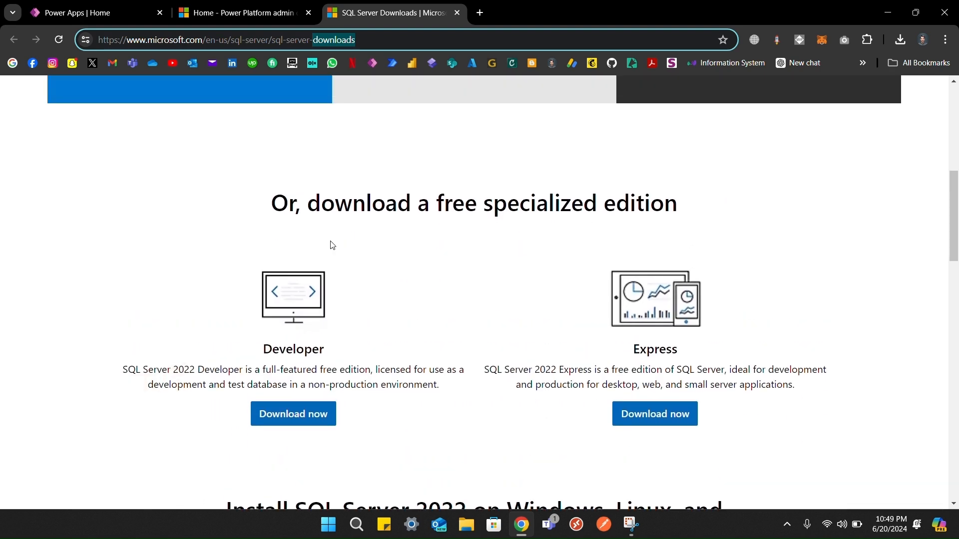
scroll(332, 245, "up", 3)
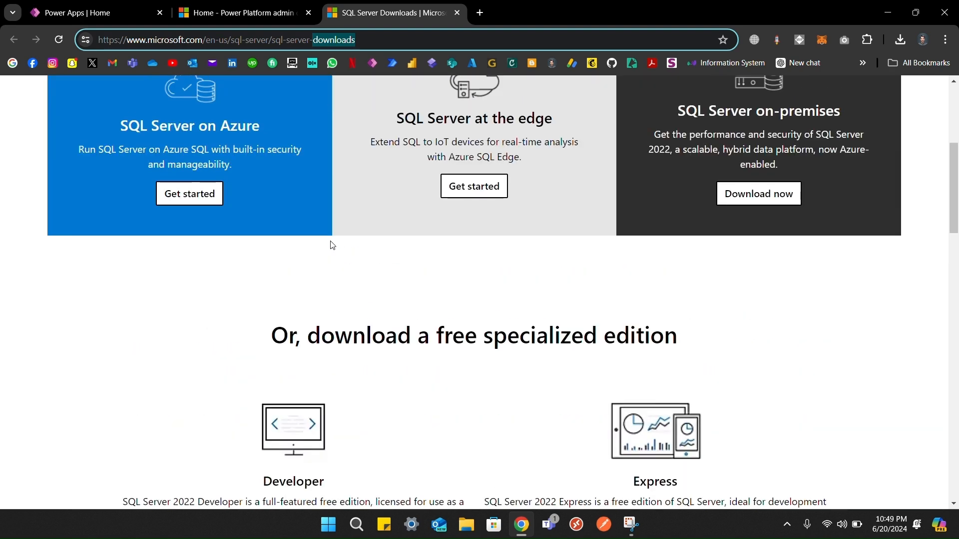
scroll(332, 245, "down", 3)
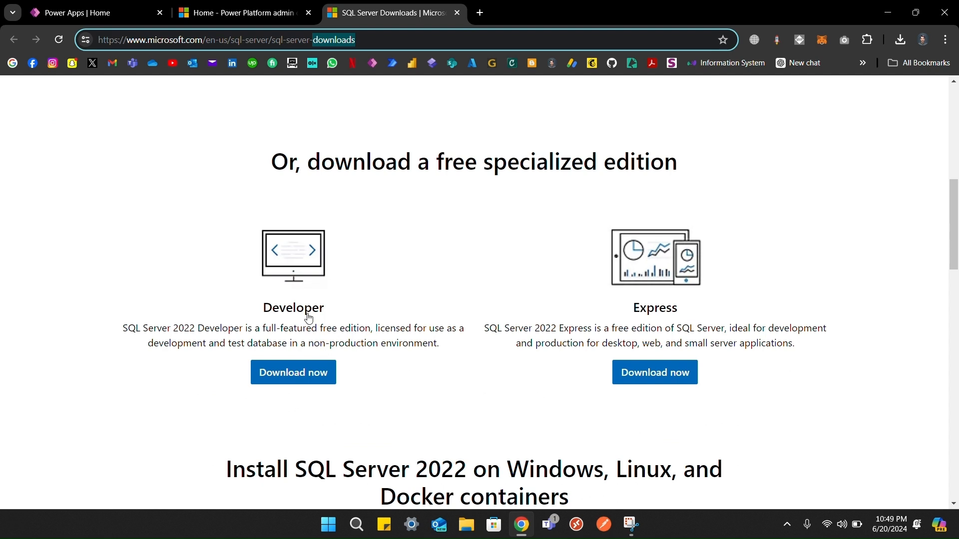
left_click(317, 380)
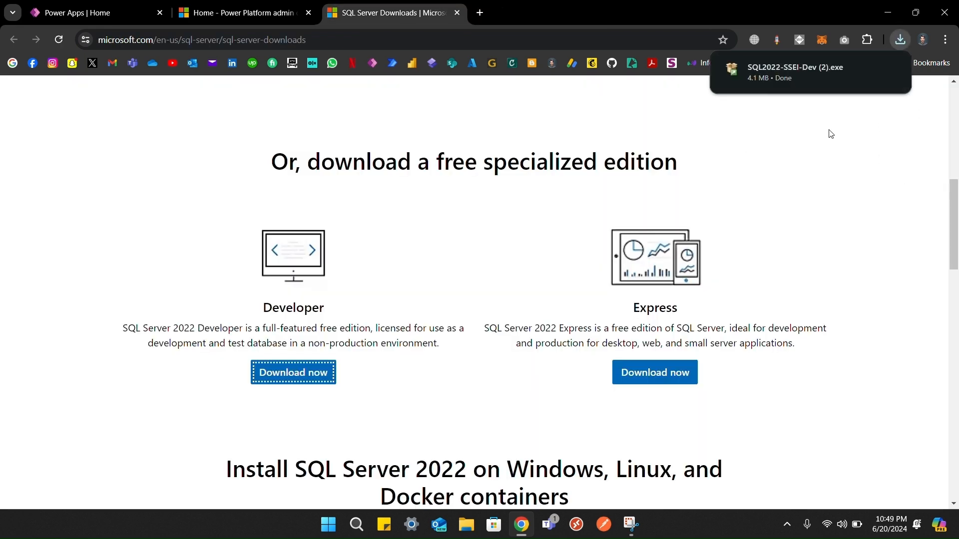
Step: Run the Developer installer, install Basic to C:\Program Files\Microsoft SQL Server, then exit it
left_click(794, 70)
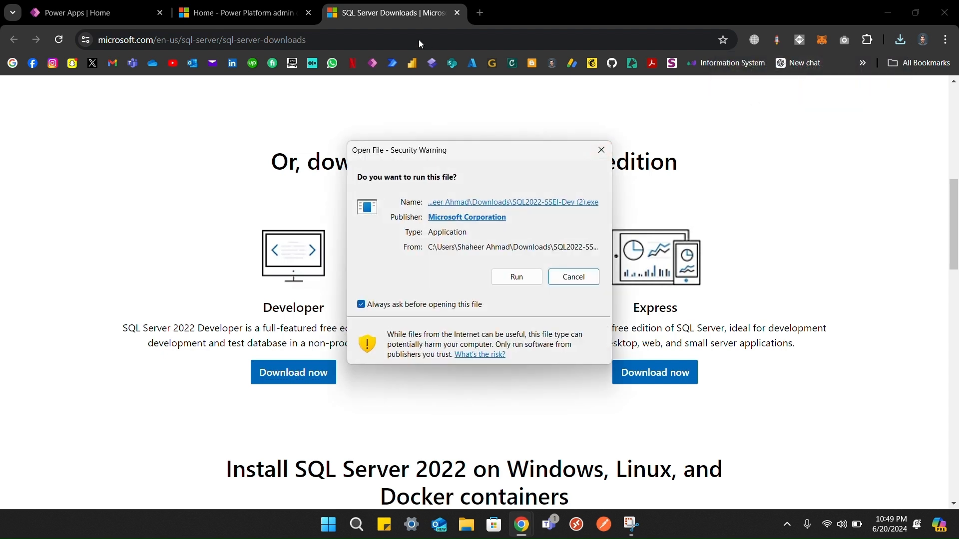
left_click(515, 275)
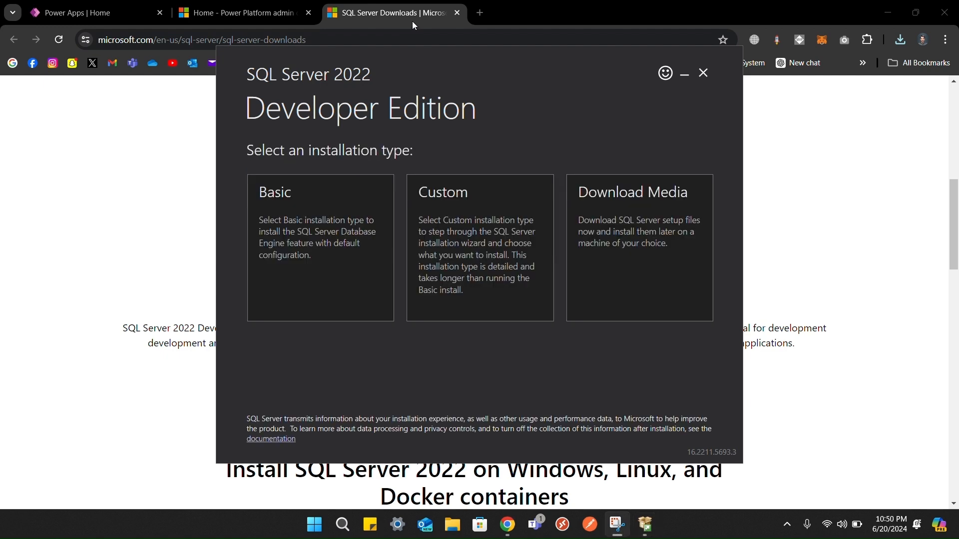
left_click(339, 208)
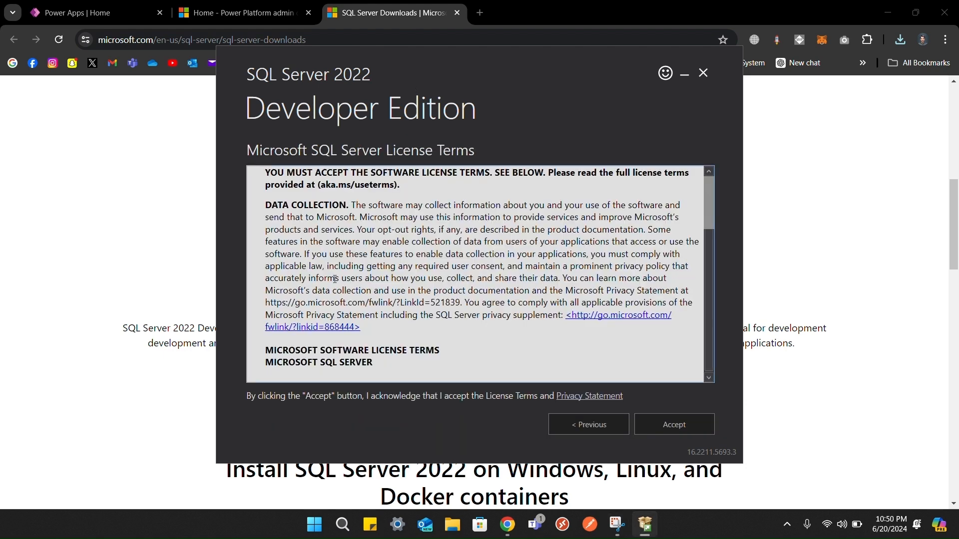
left_click(691, 431)
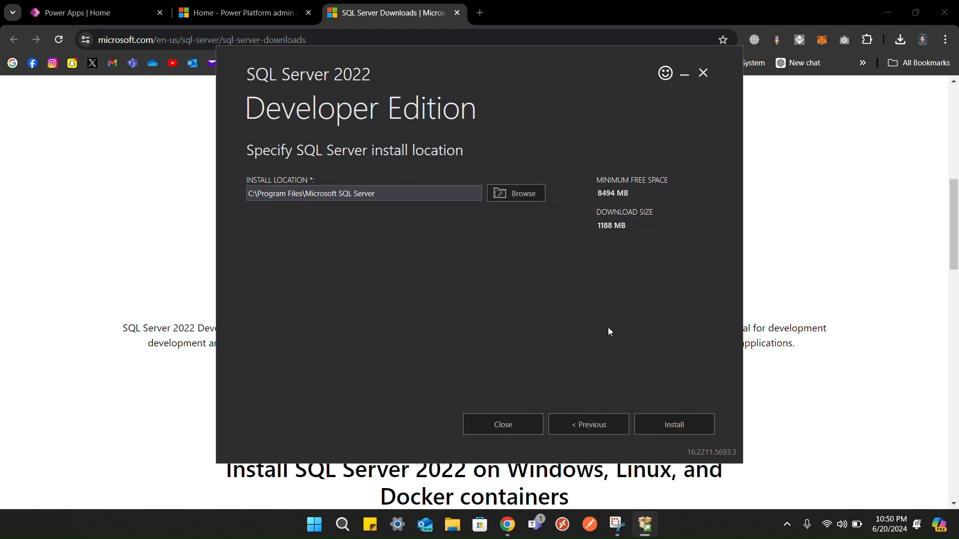
left_click(685, 423)
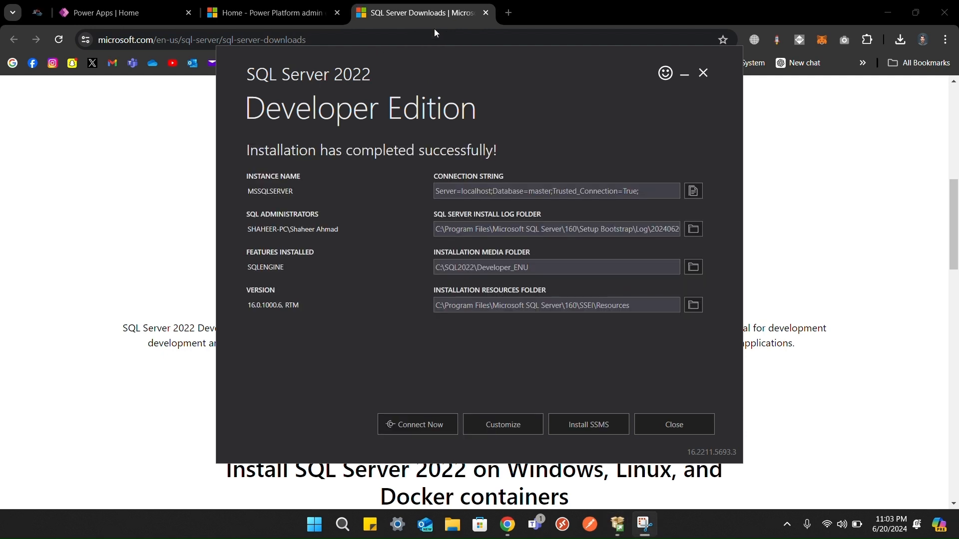
left_click(678, 423)
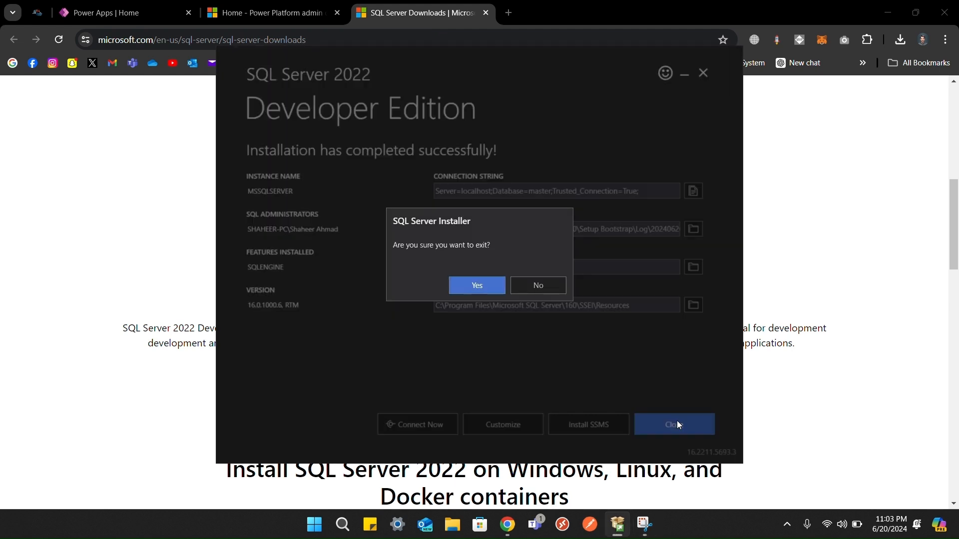
left_click(474, 285)
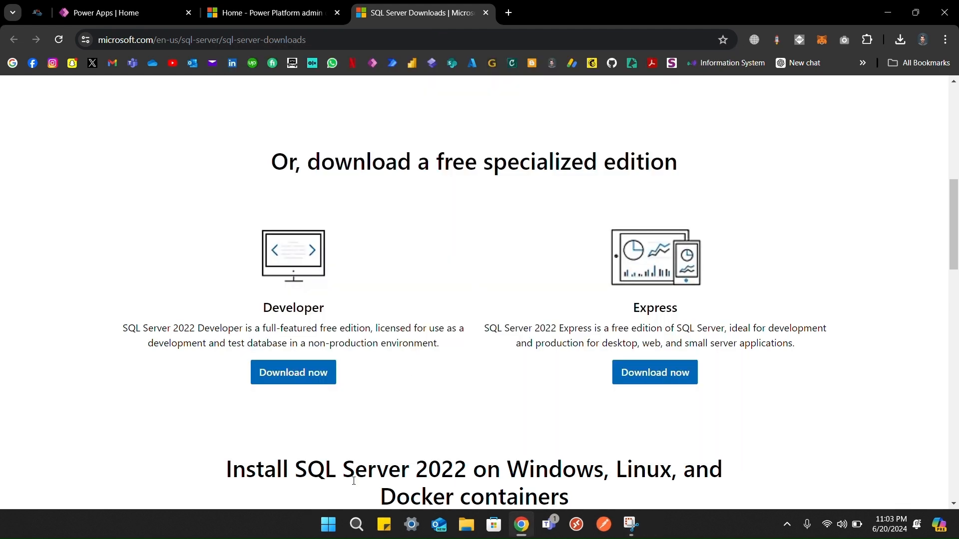
Step: Search 'sql' in the Start menu and launch SQL Server Management Studio 19
left_click(332, 524)
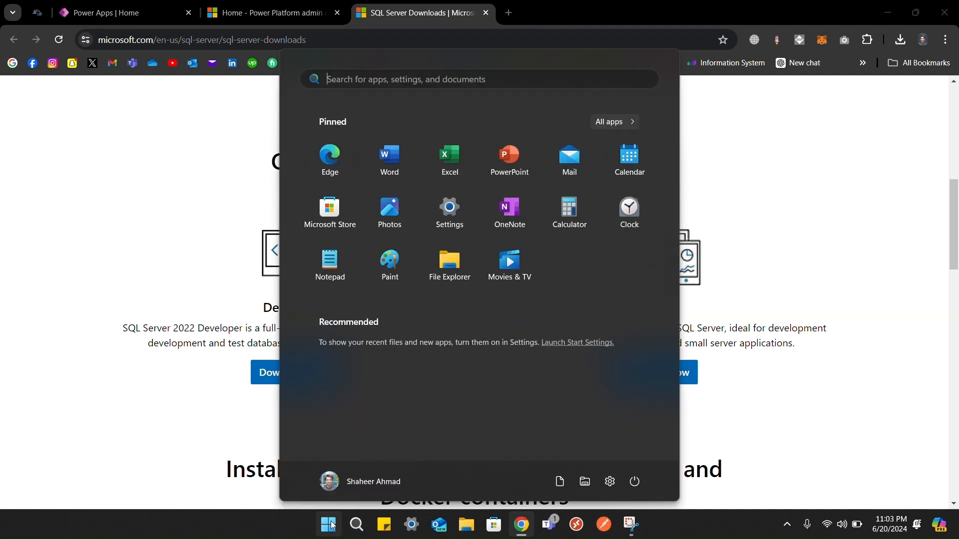
type("sql")
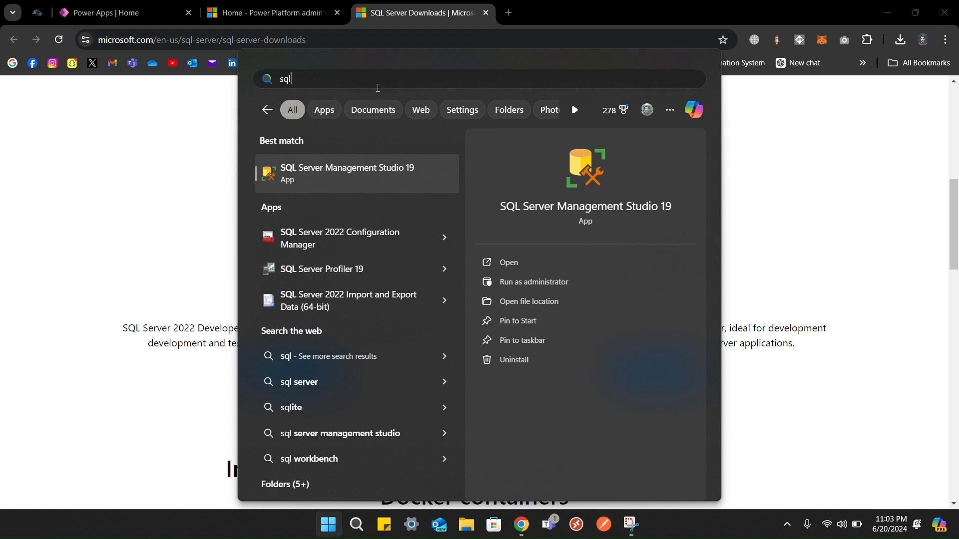
left_click(348, 177)
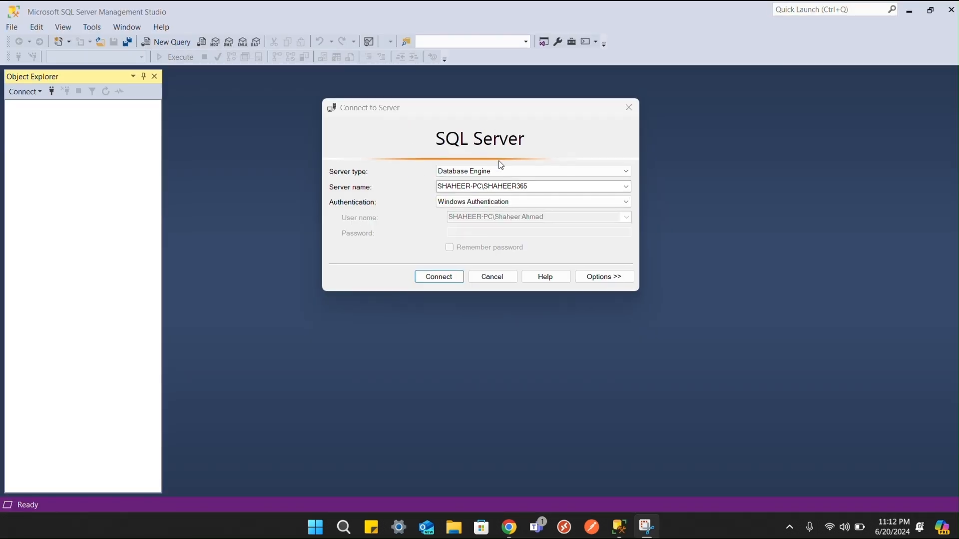
Step: Browse Database Engine servers, pick the local server, and connect with Windows Authentication
left_click(627, 187)
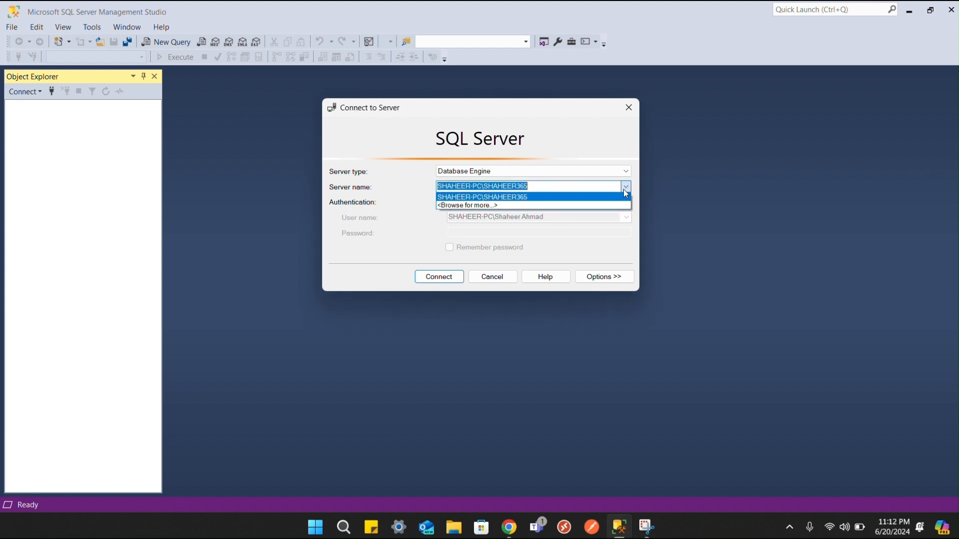
left_click(530, 207)
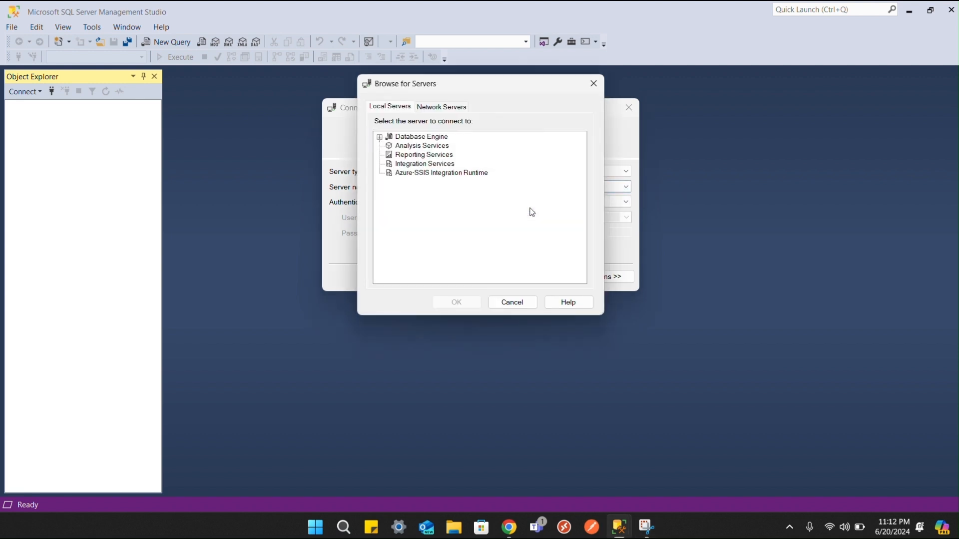
left_click(380, 137)
left_click(422, 146)
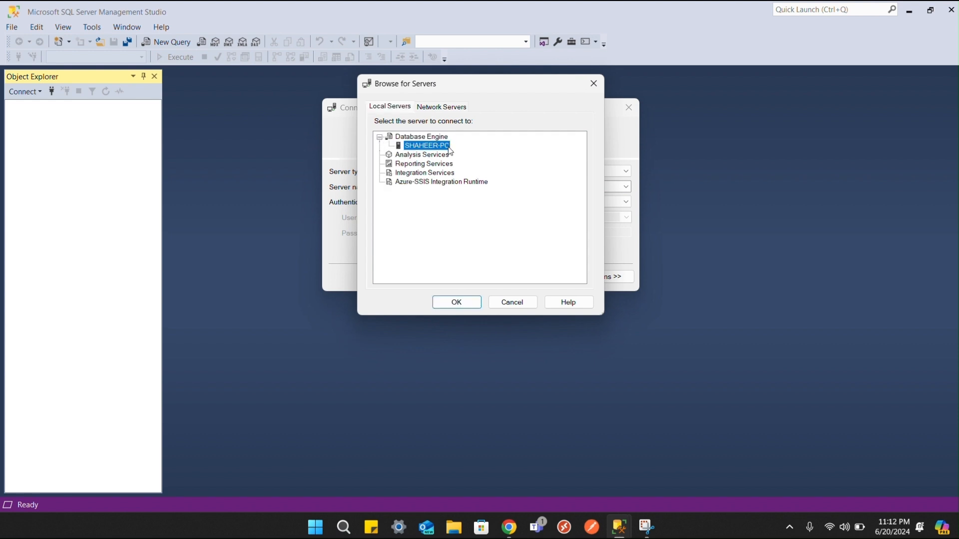
left_click(466, 302)
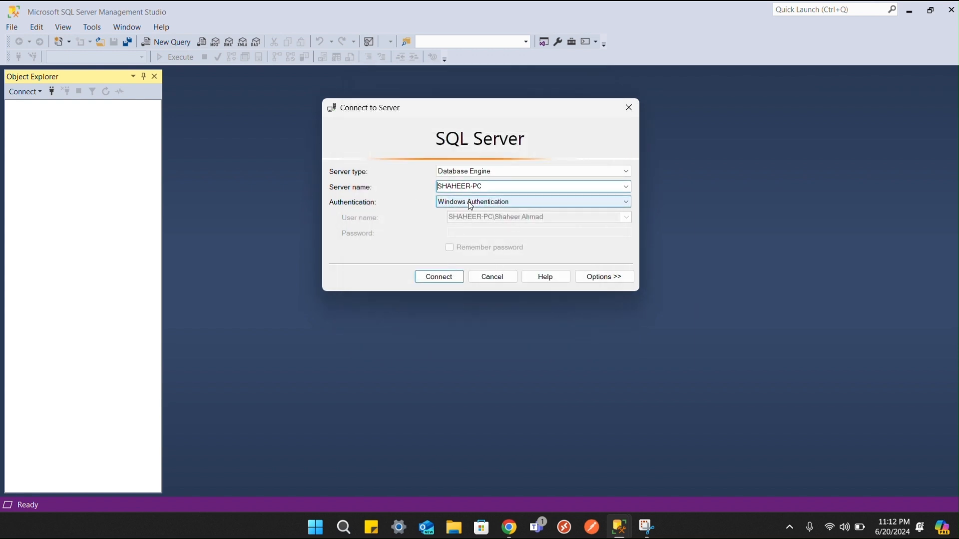
left_click(459, 279)
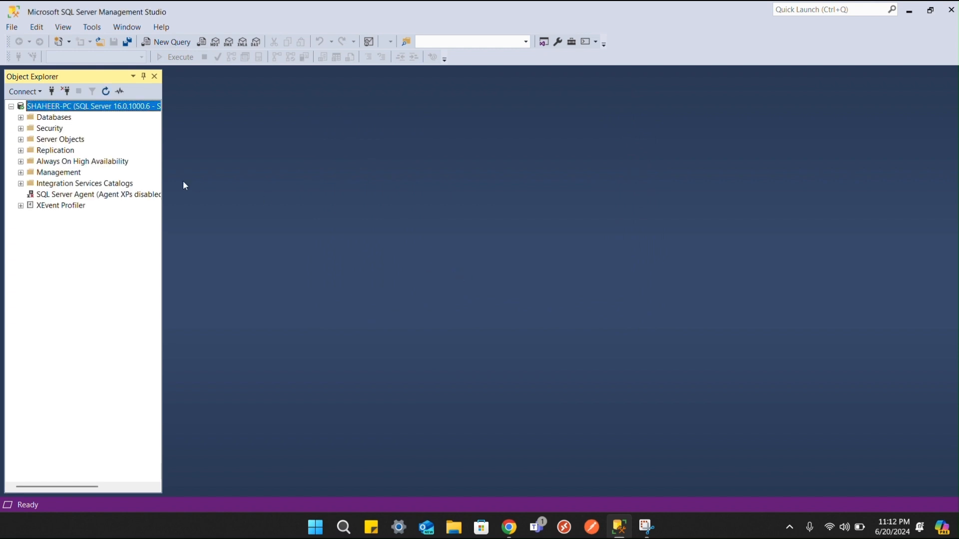
Step: Add a new database named 365Connect from the Databases context menu
left_click(21, 118)
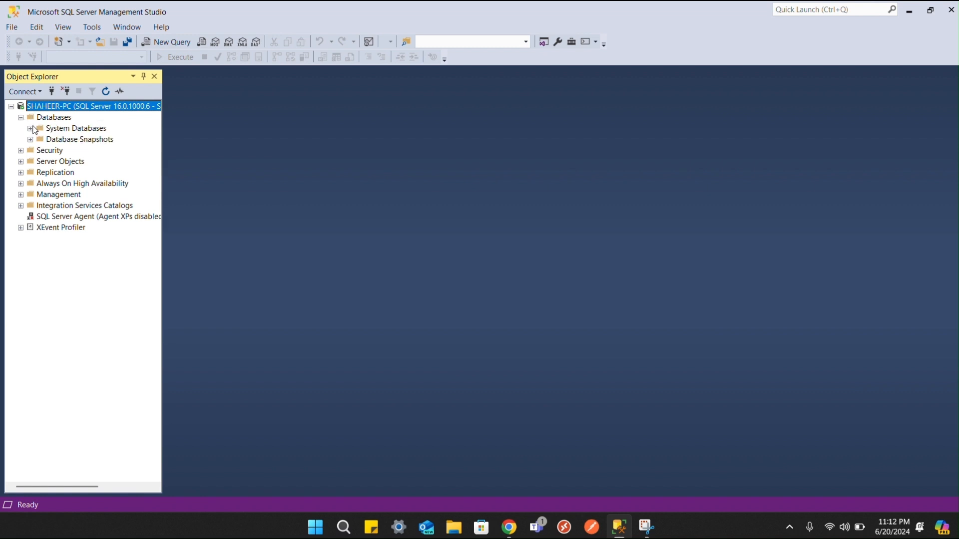
right_click(42, 119)
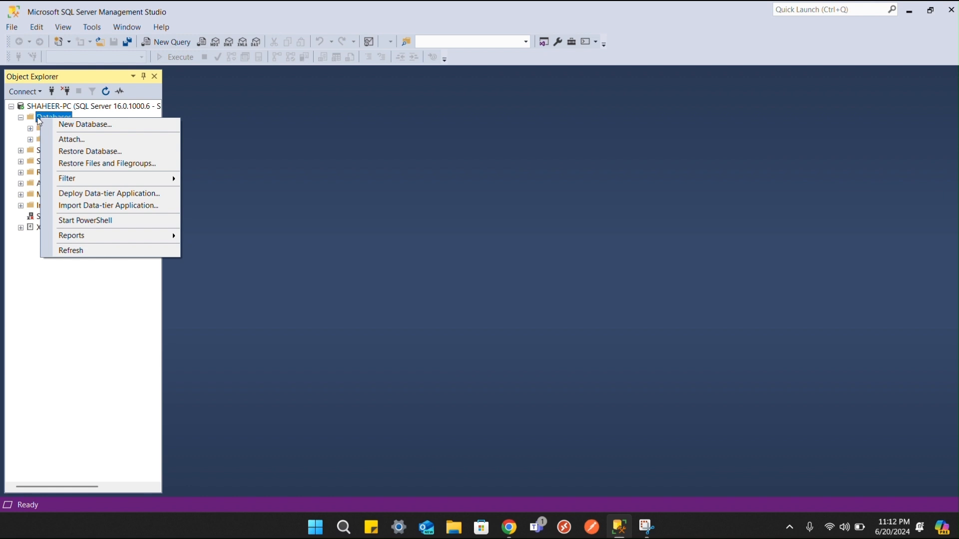
left_click(98, 132)
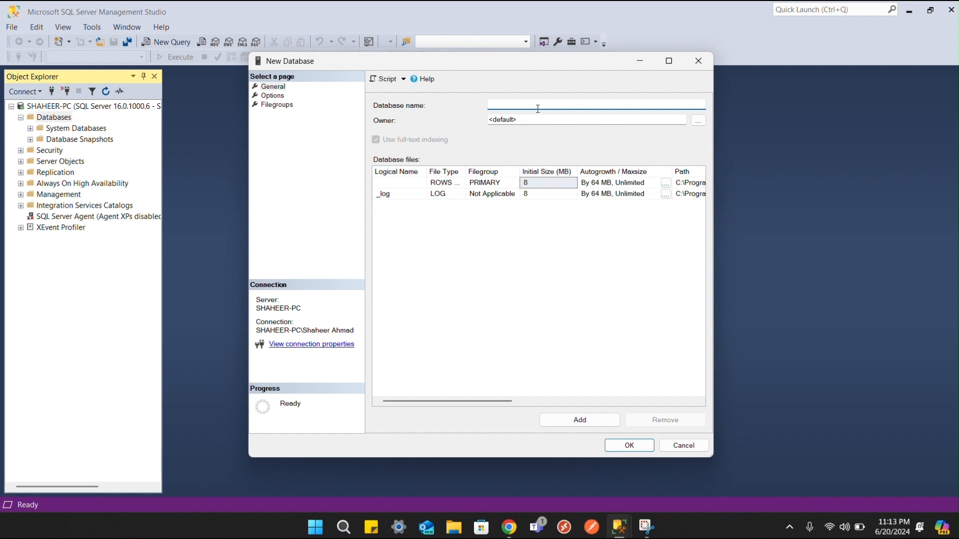
type("365Connect")
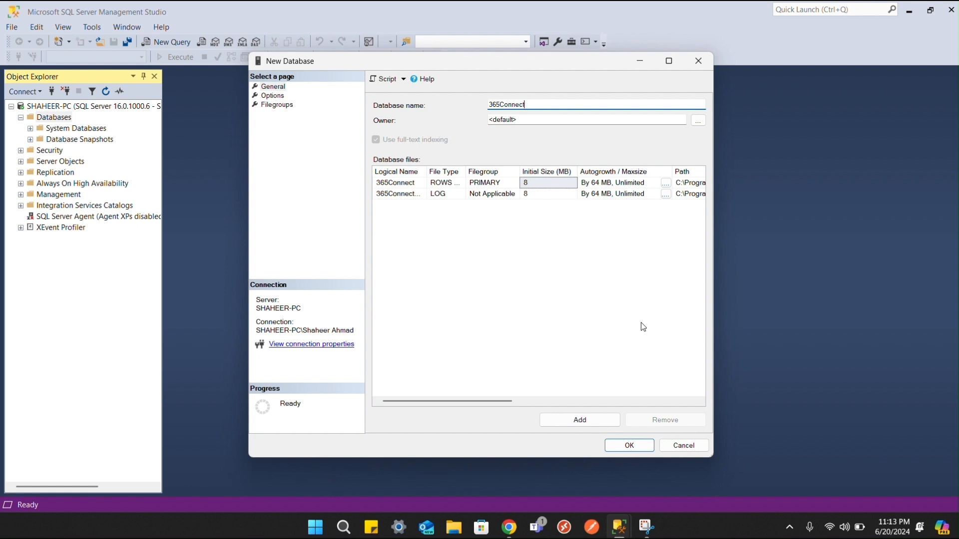
left_click(635, 446)
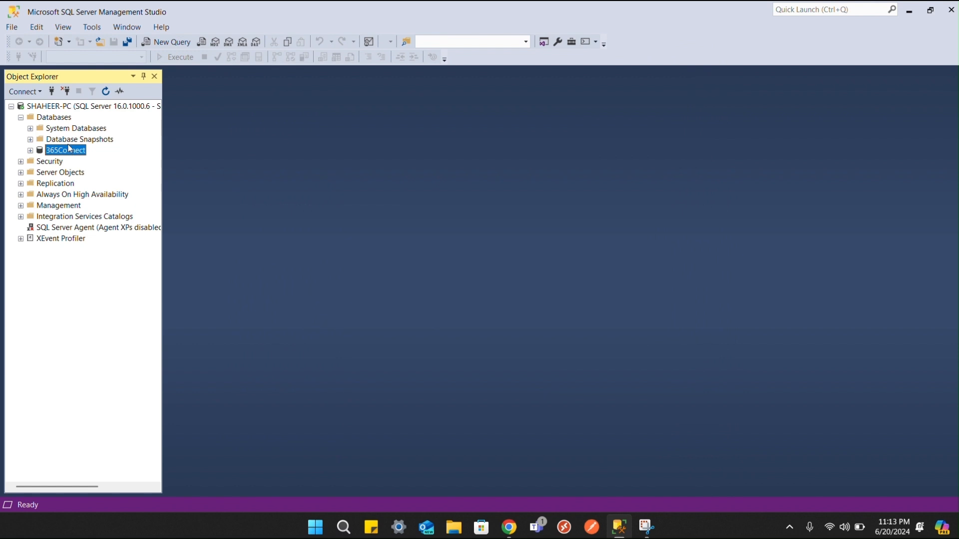
Step: Start a new table in 365Connect's Tables folder
left_click(30, 150)
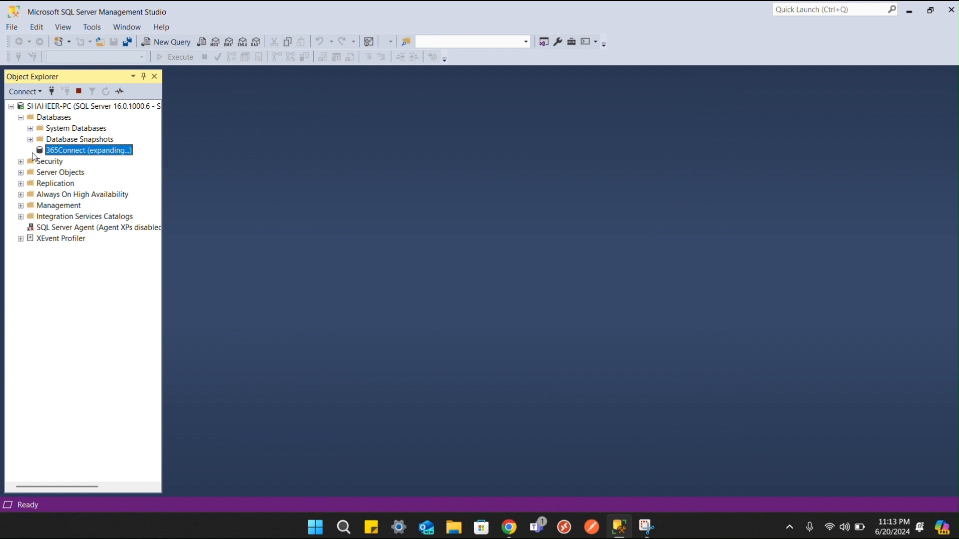
left_click(40, 173)
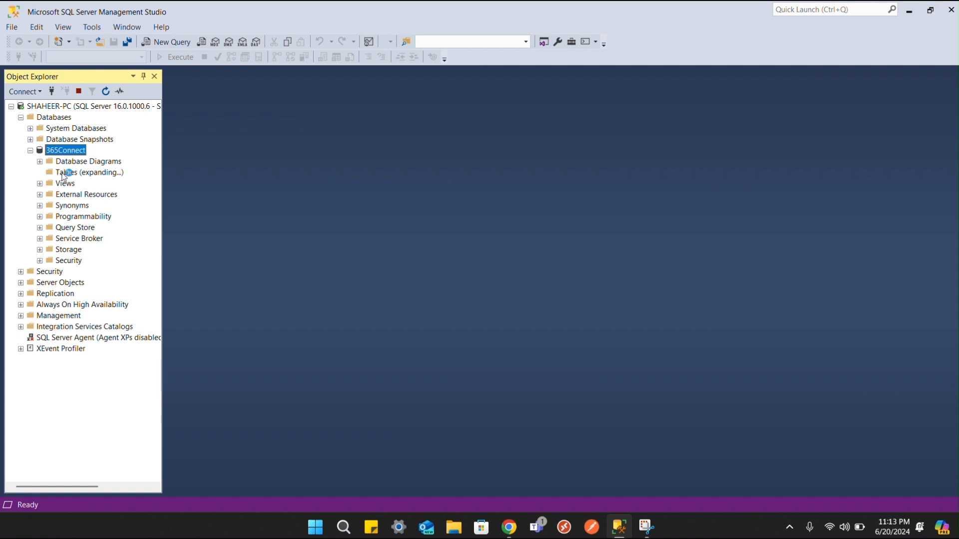
right_click(65, 172)
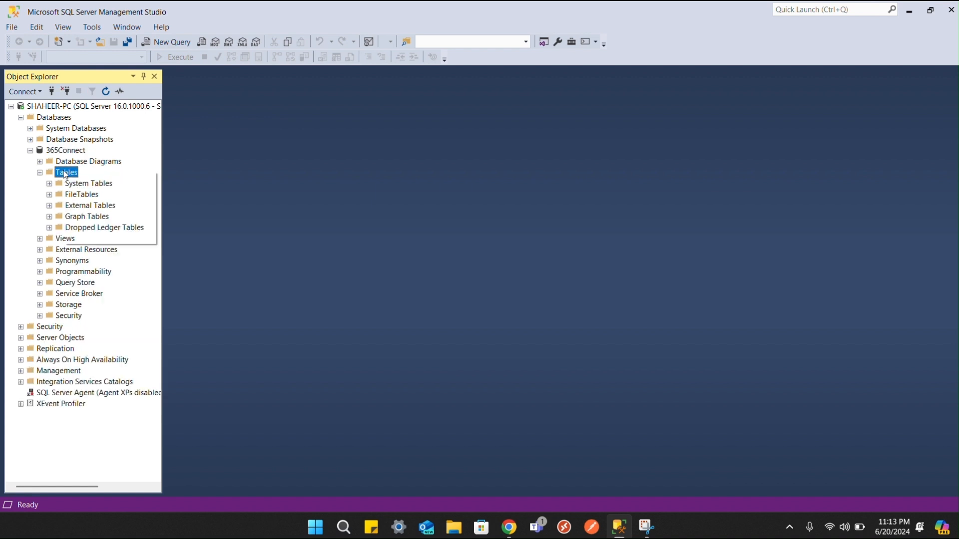
mouse_move(100, 181)
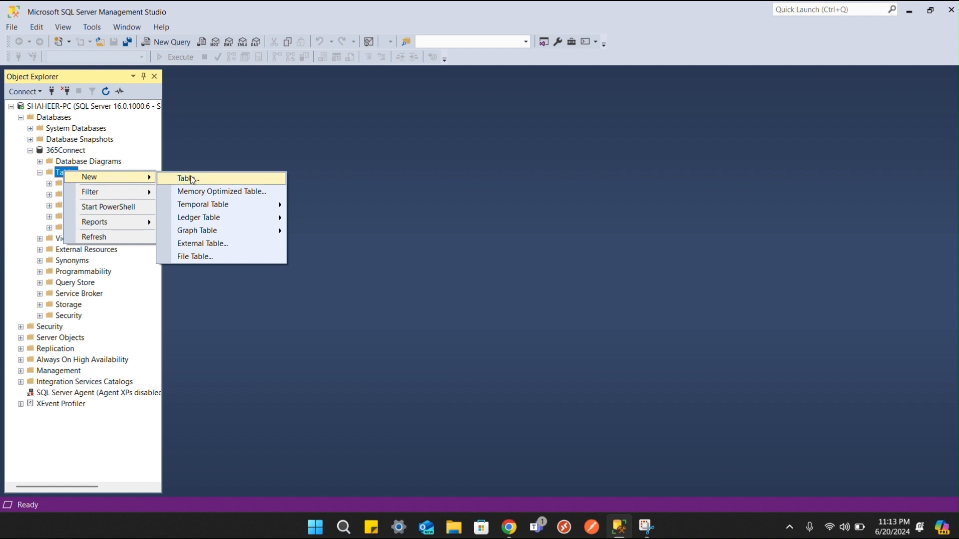
left_click(222, 181)
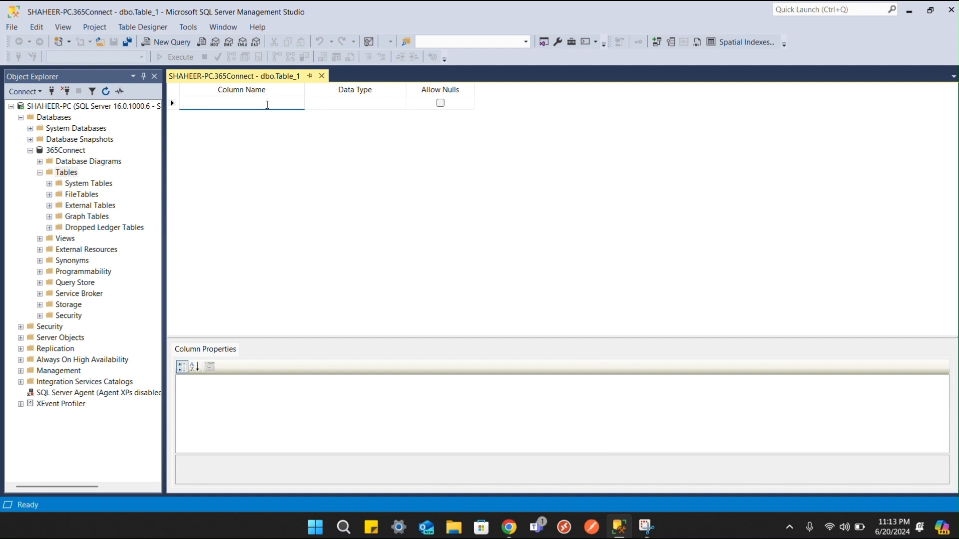
Step: Add FirstName, LastName and EmployeeID columns, with EmployeeID typed uniqueidentifier
type("First")
type("Name")
key("Return")
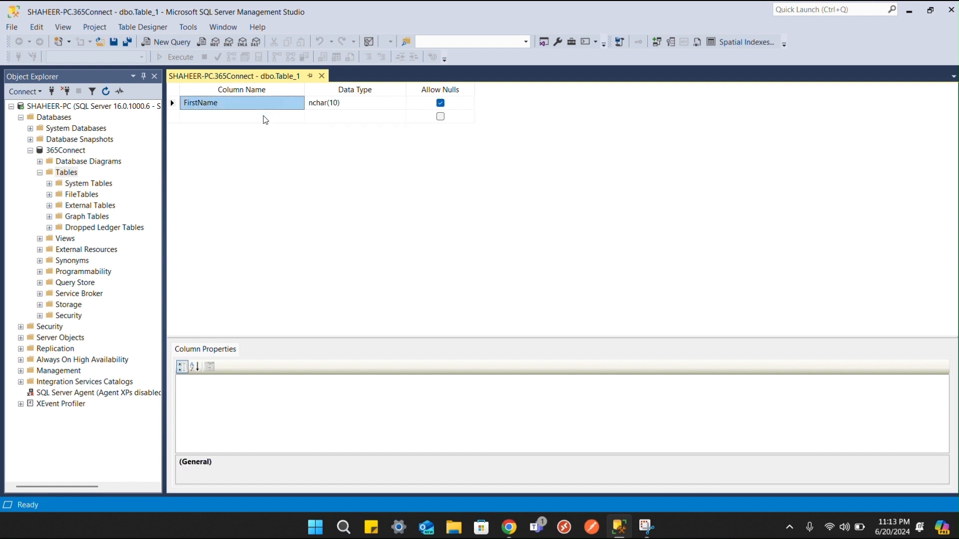
left_click(265, 117)
type("LastName")
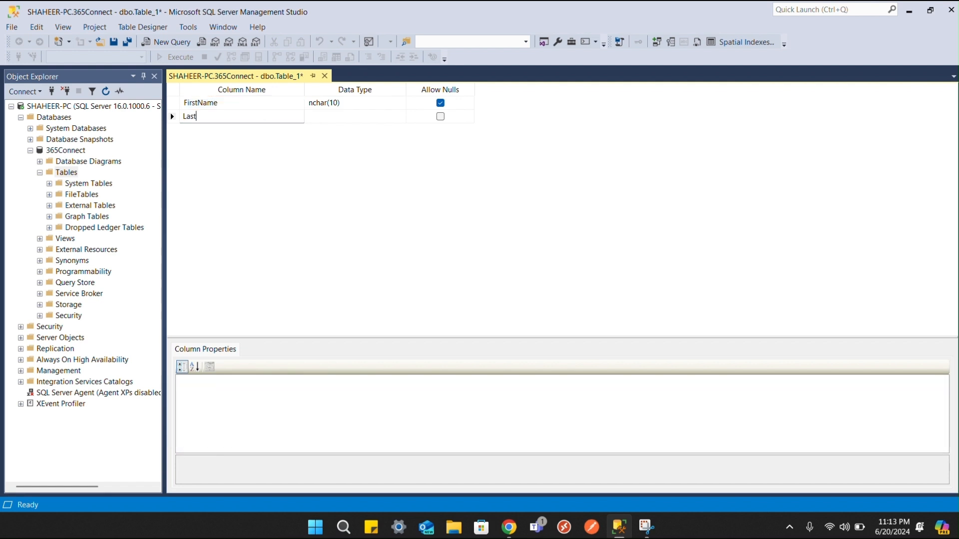
key("Return")
left_click(249, 130)
type("Em")
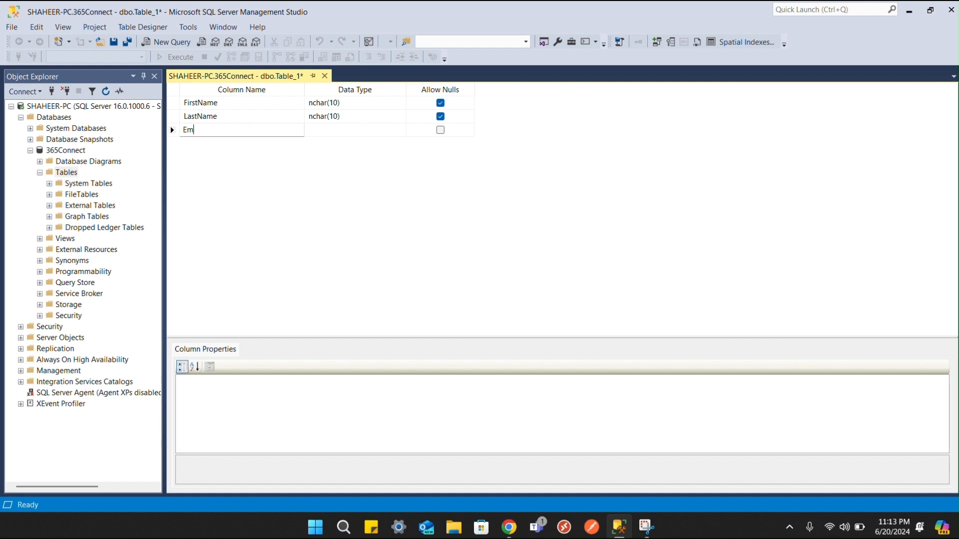
type("ployeeID")
left_click(327, 131)
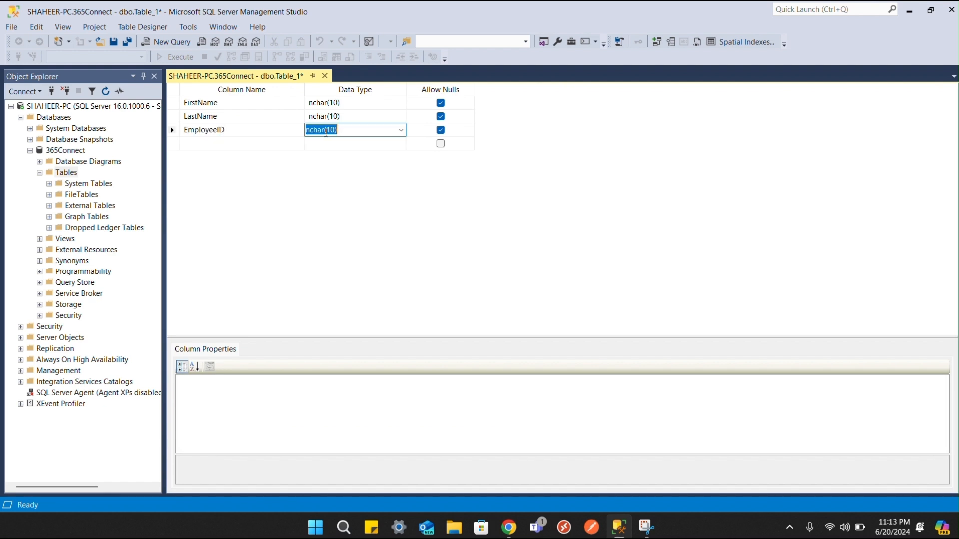
type("uniqueidentifier")
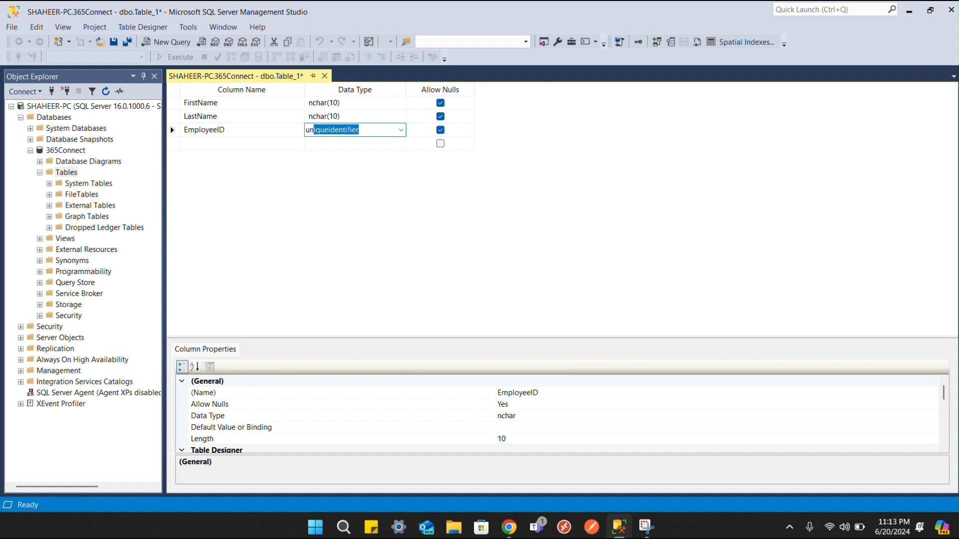
key("Return")
Step: Set FirstName and LastName to text and disallow nulls in all three columns
left_click(372, 103)
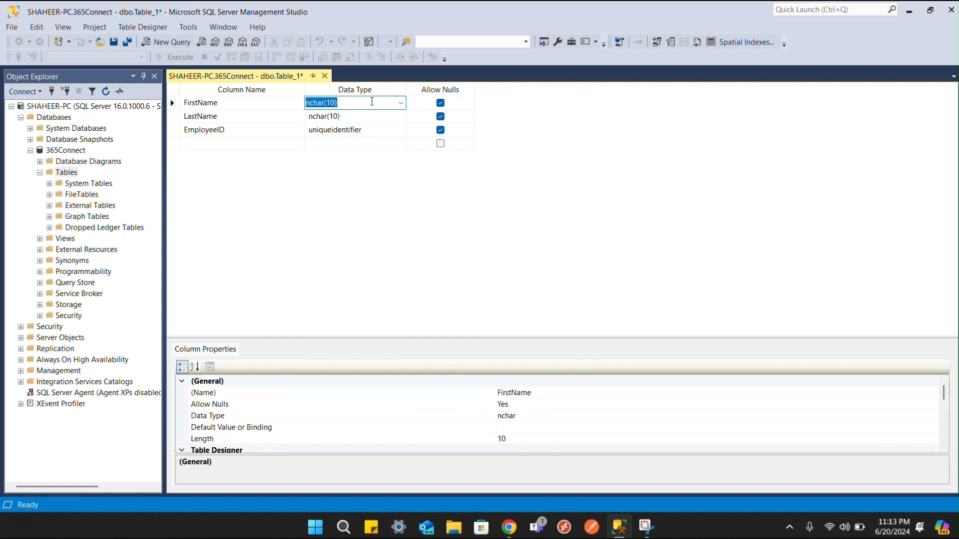
type("text")
key("Return")
type("te")
key("Return")
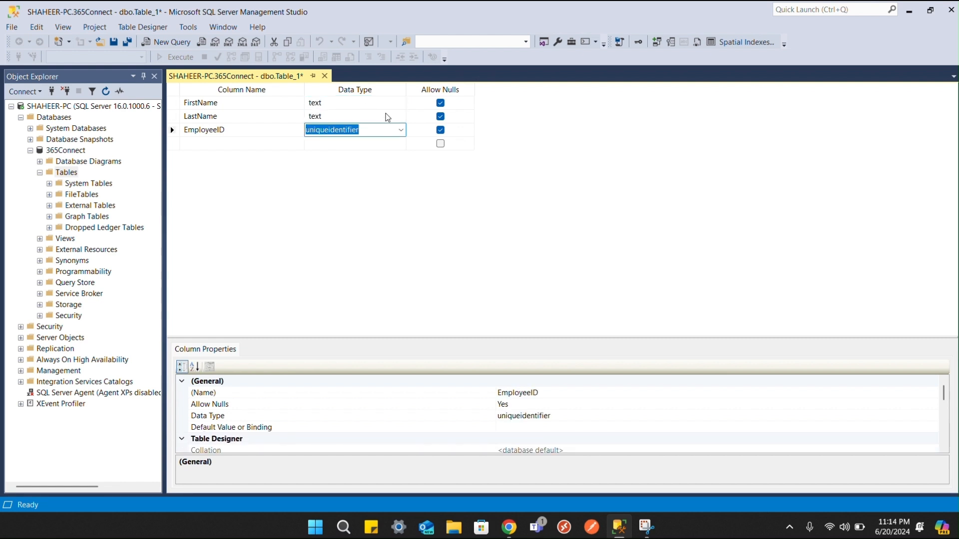
left_click(440, 130)
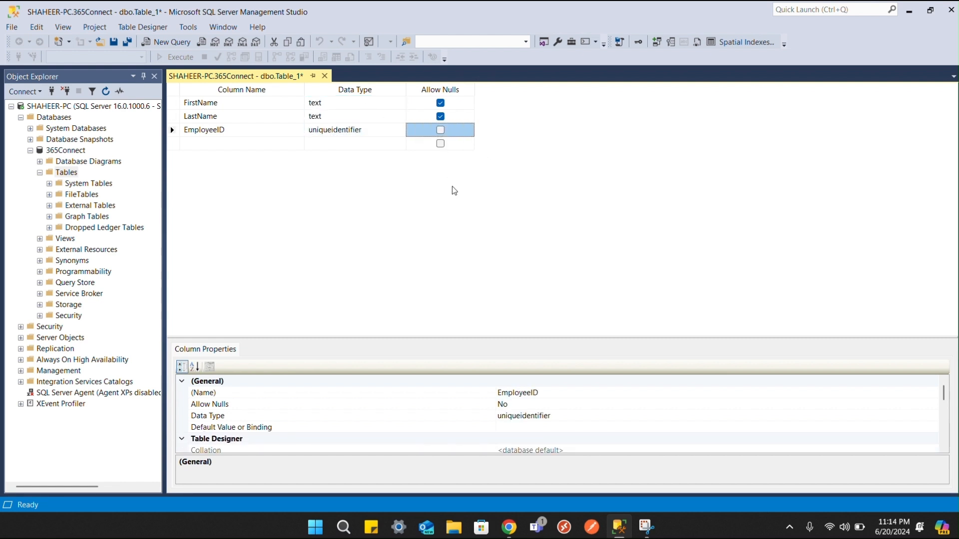
left_click(441, 116)
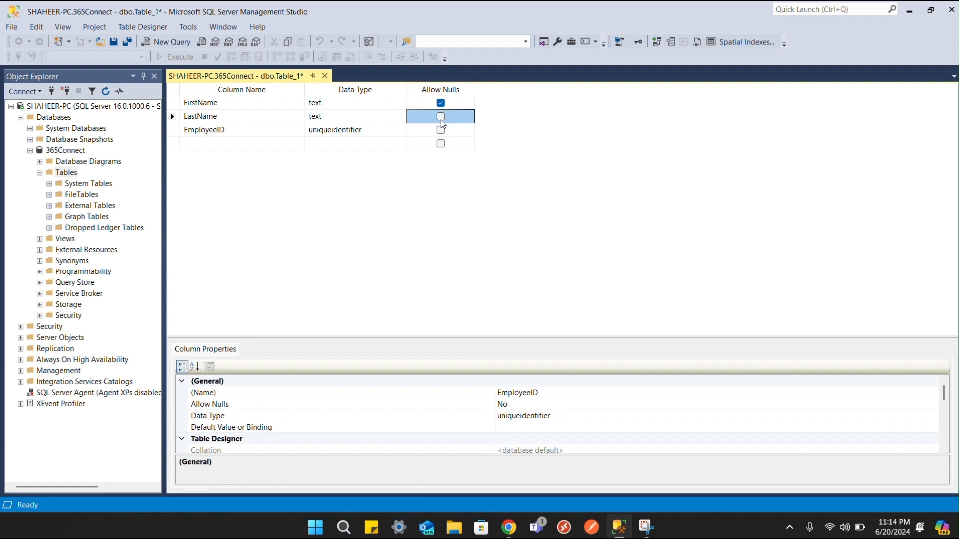
left_click(440, 103)
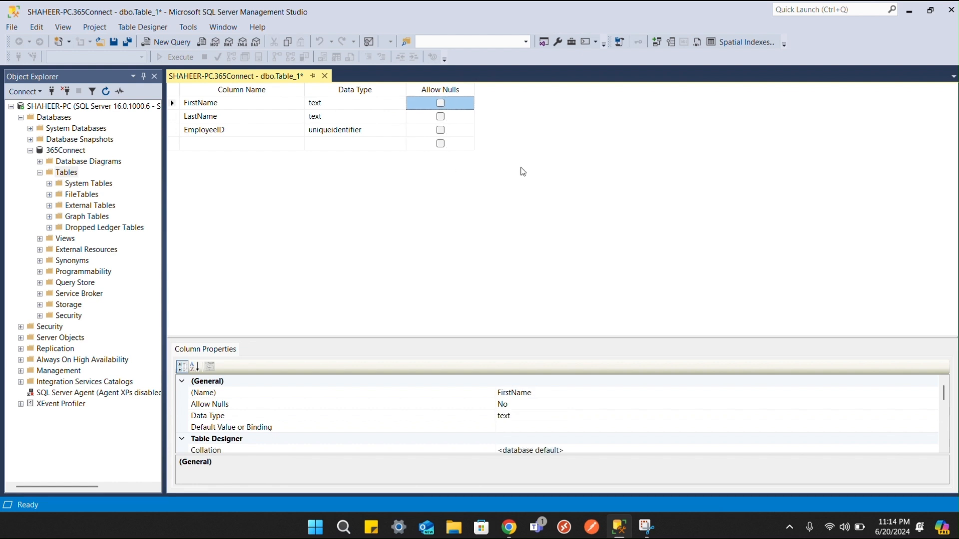
Step: Save the new table under the name Employees
left_click(112, 43)
left_click(460, 261)
double_click(460, 260)
type("Employees")
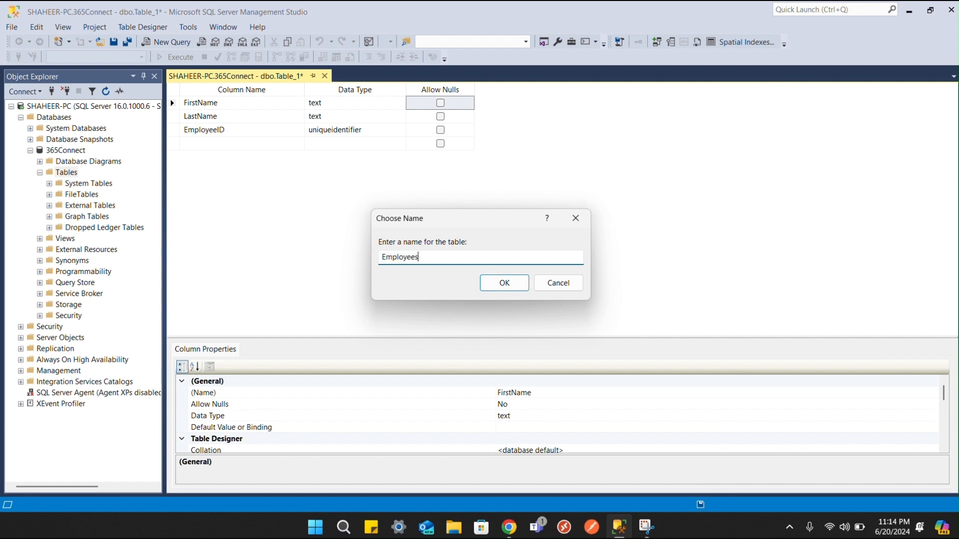
left_click(501, 288)
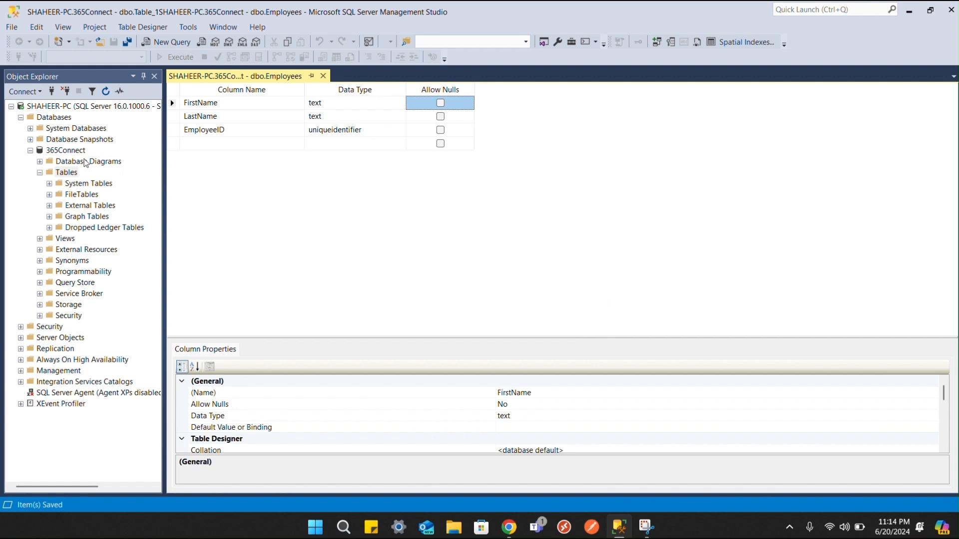
right_click(69, 151)
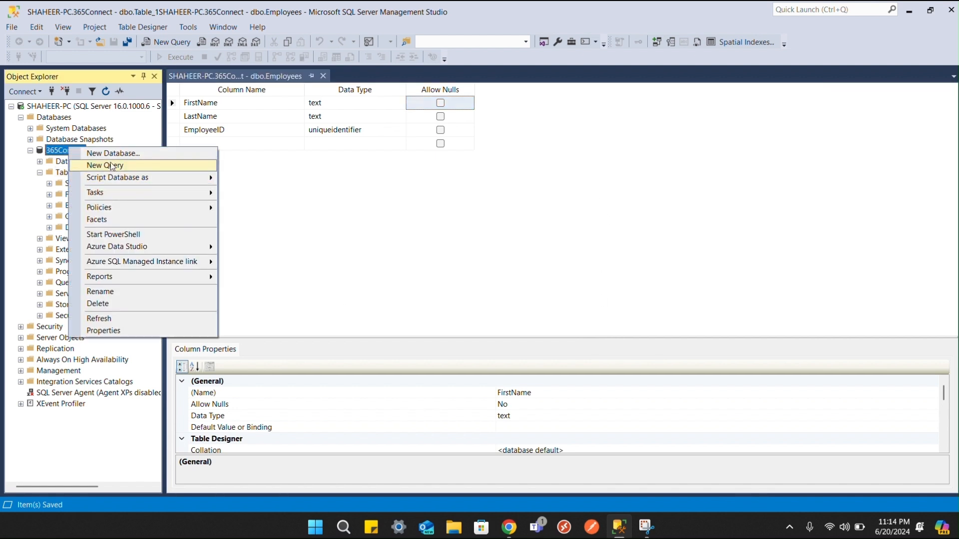
Step: Refresh Databases and open dbo.Employees with Edit Top 200 Rows
right_click(67, 116)
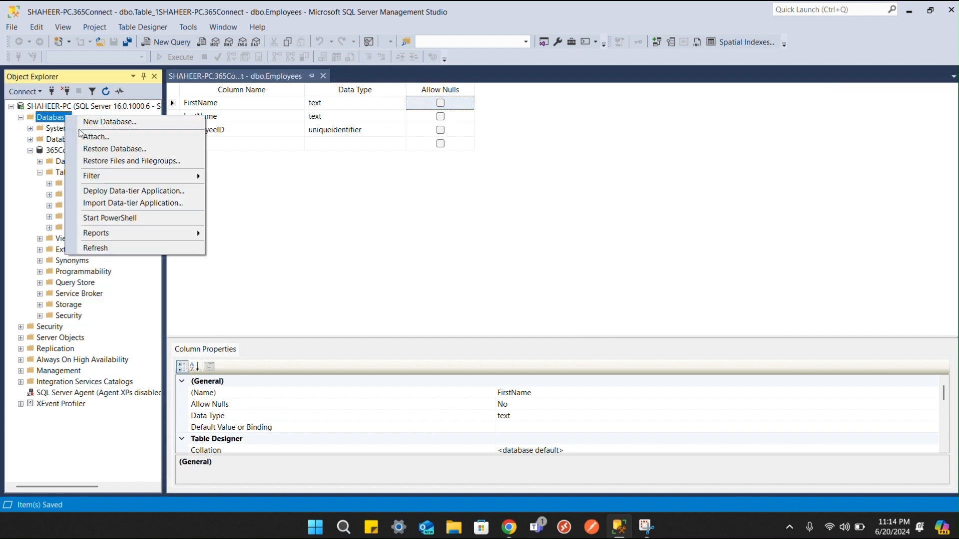
left_click(105, 249)
left_click(30, 150)
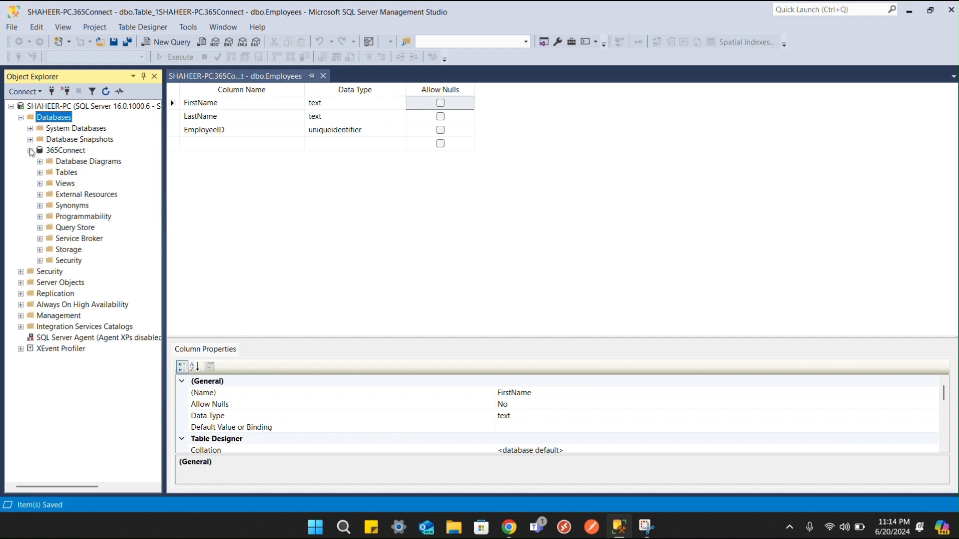
left_click(40, 172)
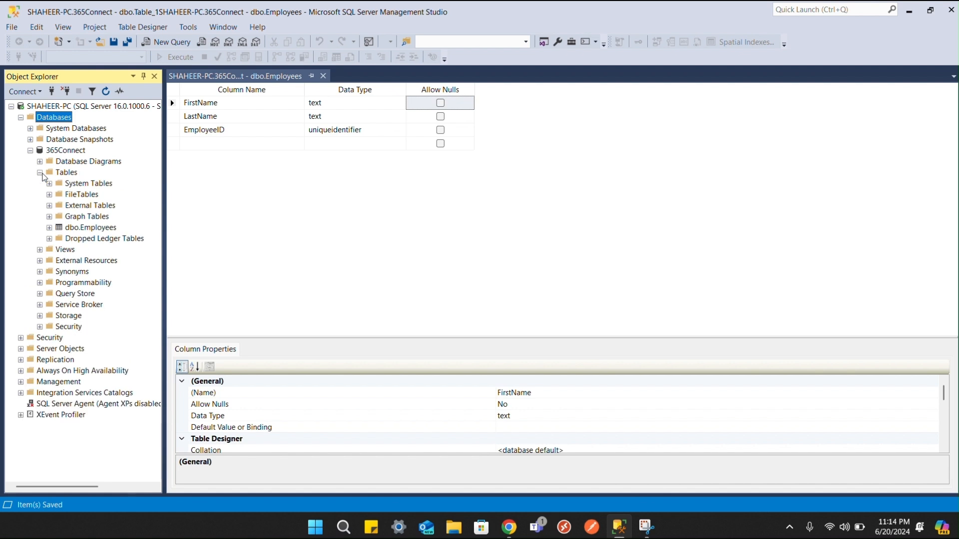
left_click(72, 229)
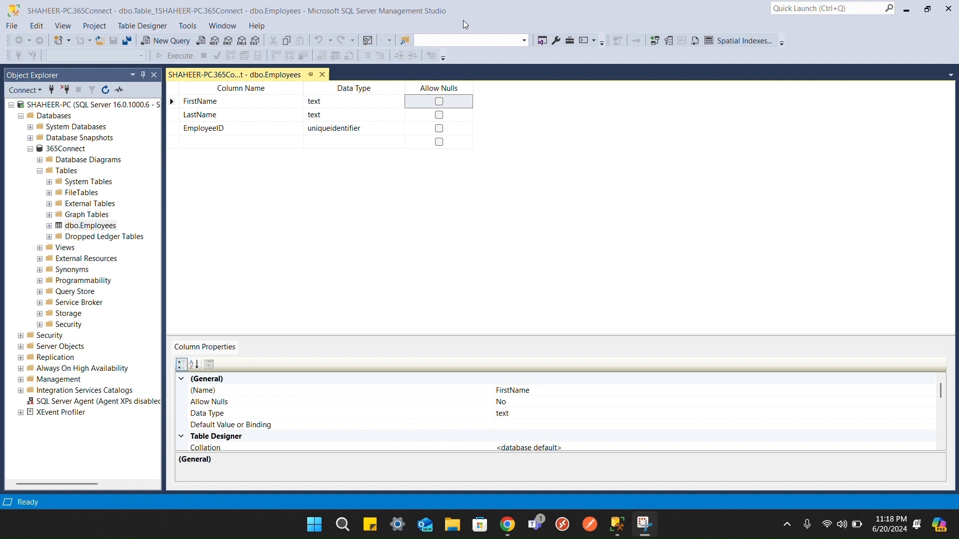
right_click(95, 228)
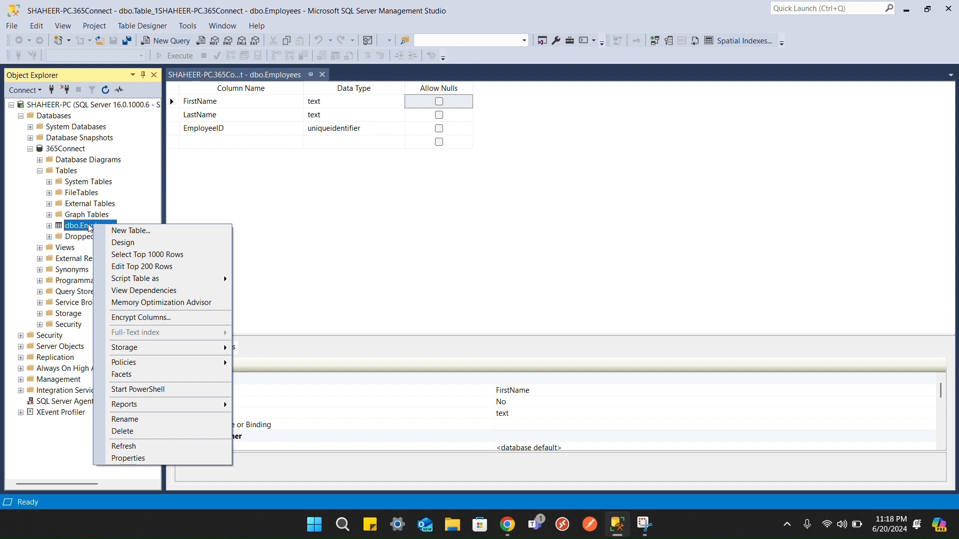
left_click(184, 269)
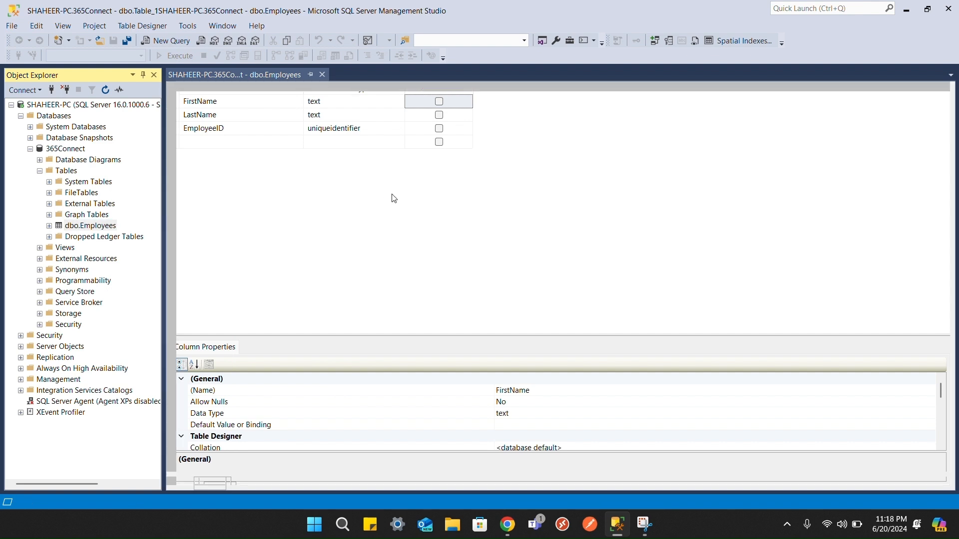
left_click(211, 102)
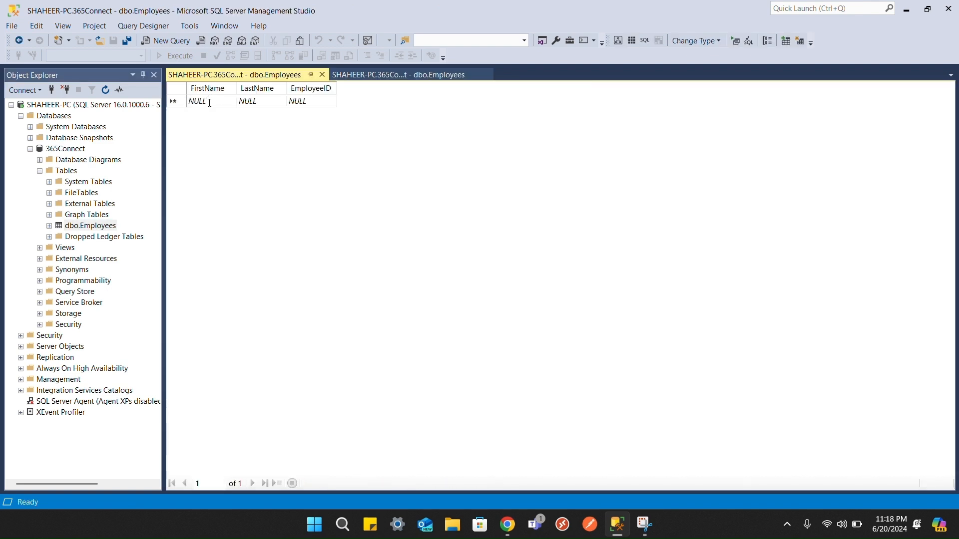
Step: Enter the first employee's first and last name with a pasted GUID as EmployeeID
double_click(210, 102)
key("Tab")
key("Tab")
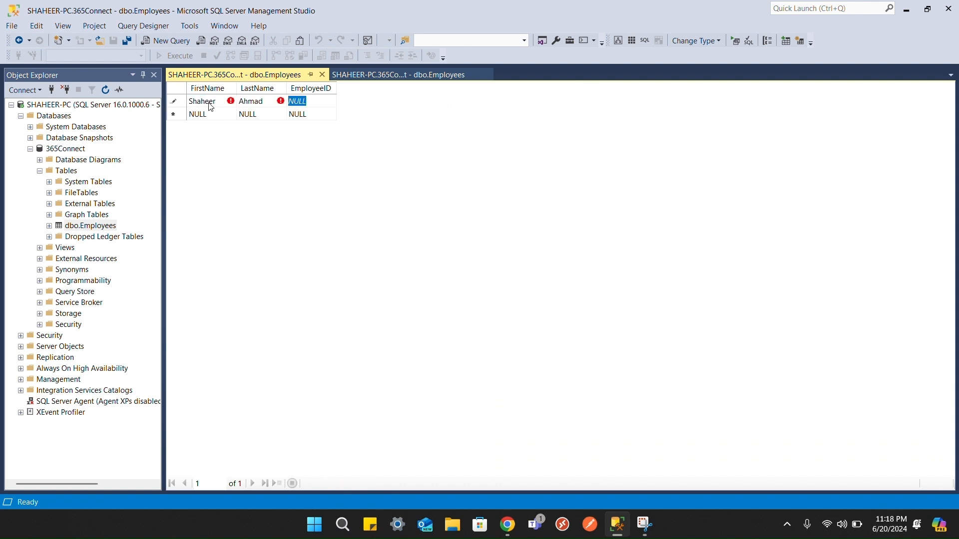
left_click(203, 114)
left_click(541, 345)
left_click(418, 23)
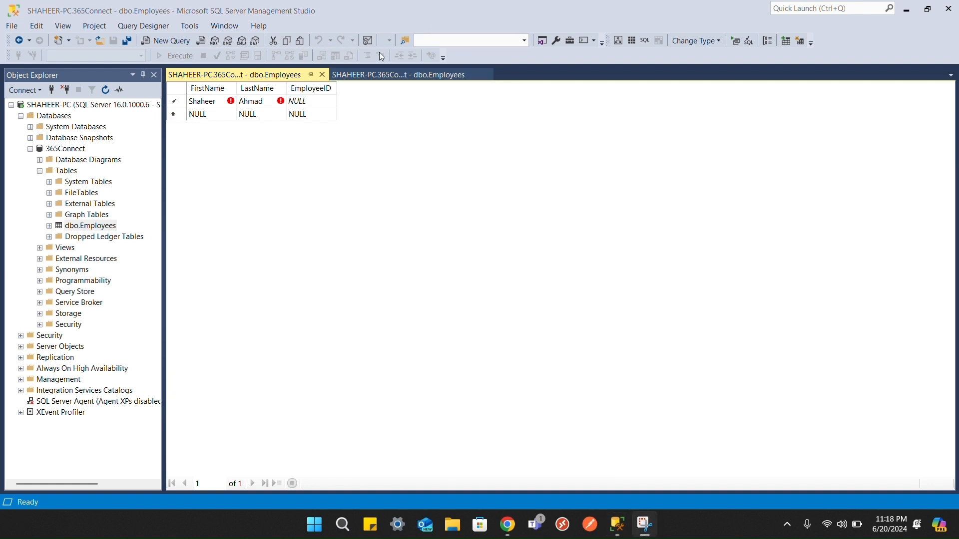
left_click(305, 101)
left_click(304, 101)
key("ctrl+v")
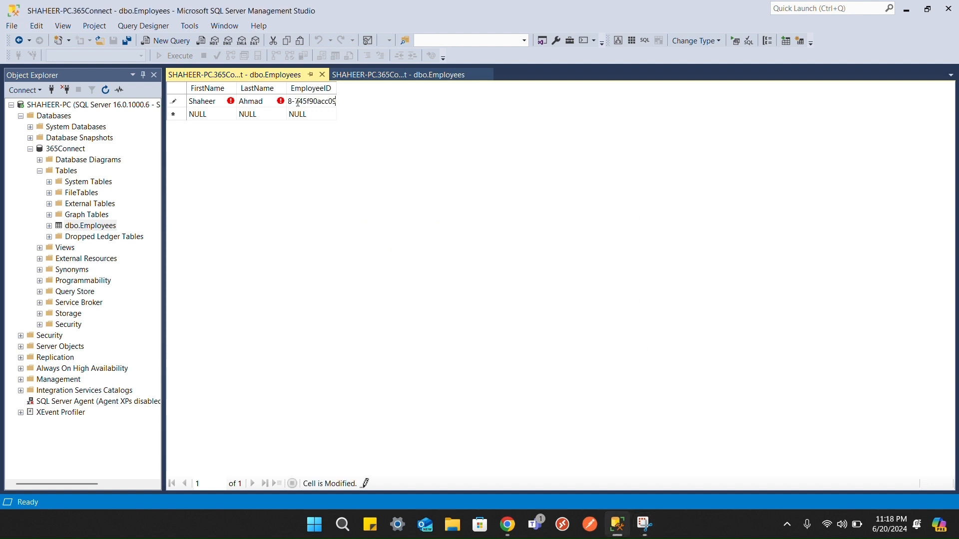
left_click(219, 118)
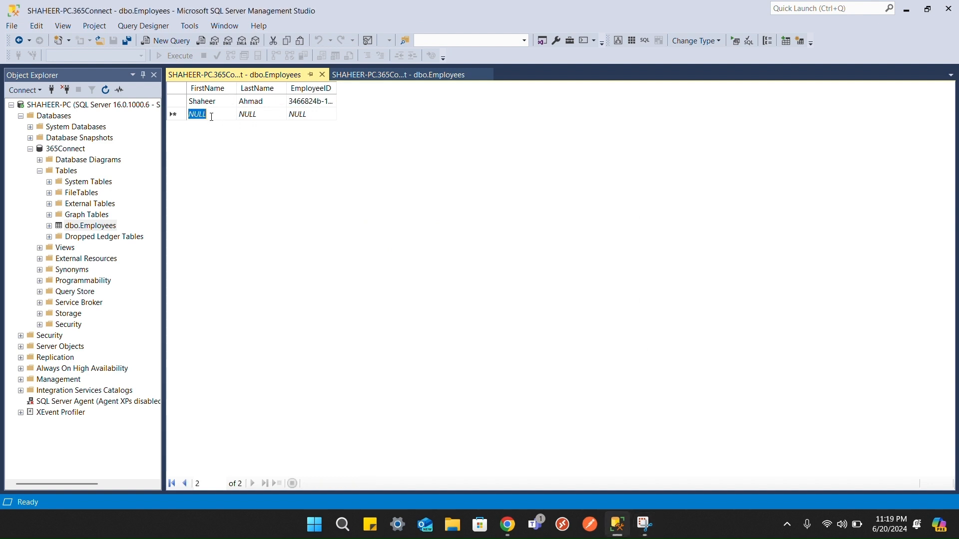
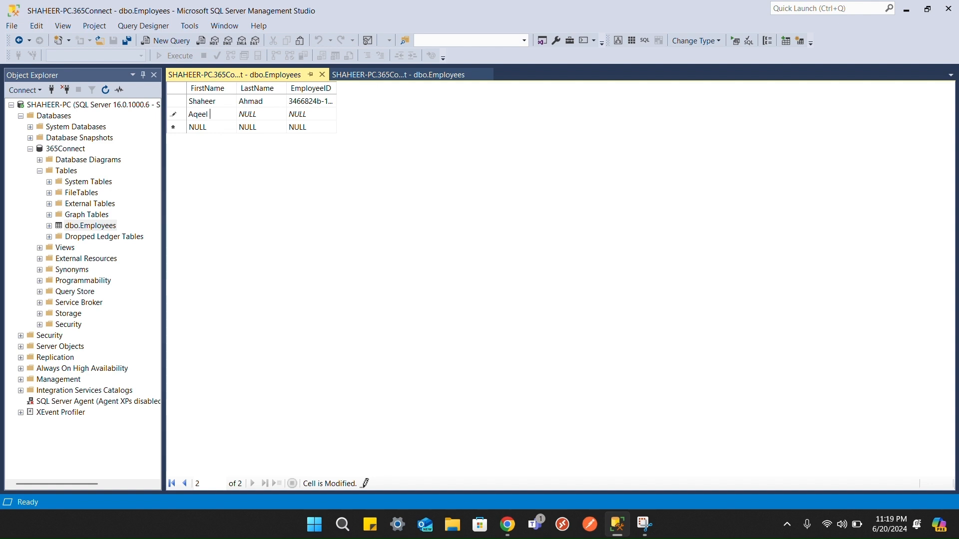
Step: Add a second employee's first and last name with a pasted GUID EmployeeID
key("Tab")
key("Tab")
key("ctrl+v")
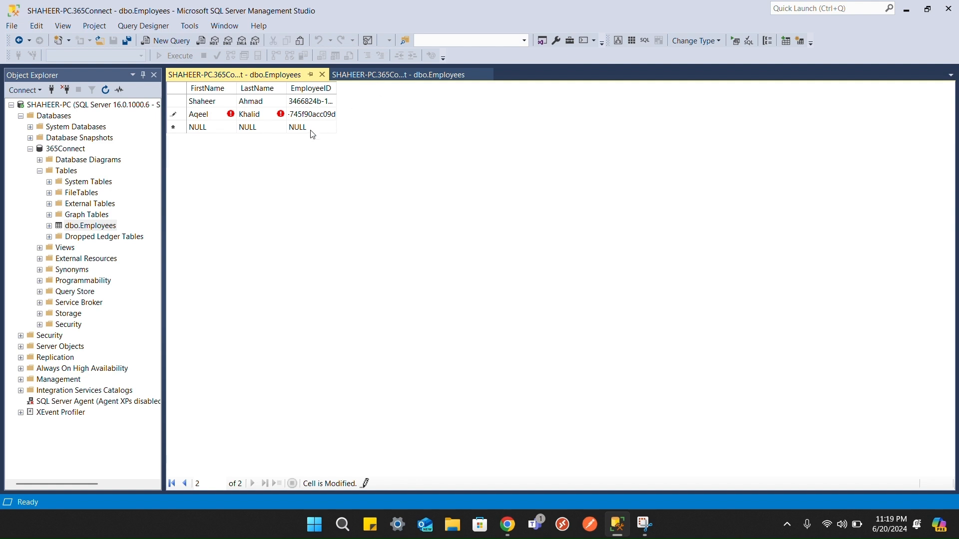
key("Down")
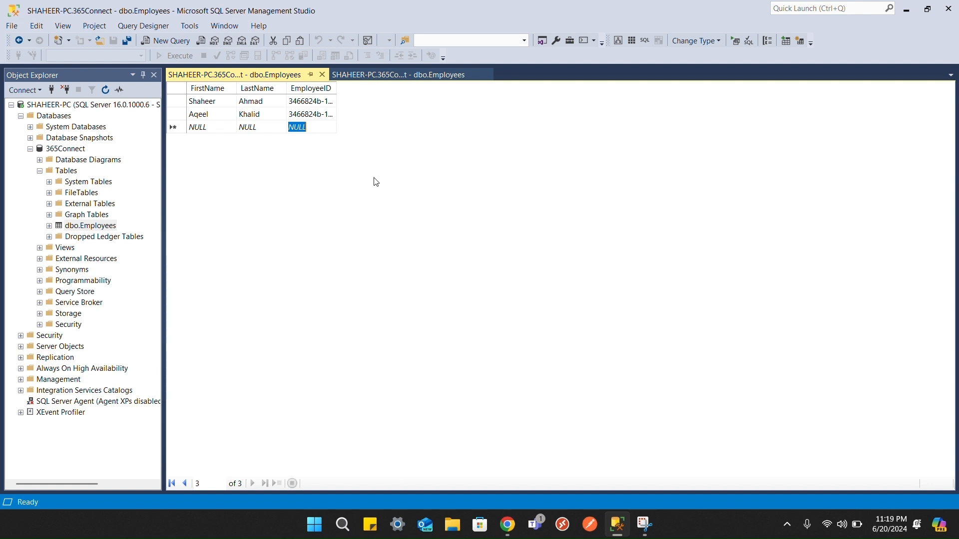
left_click(412, 22)
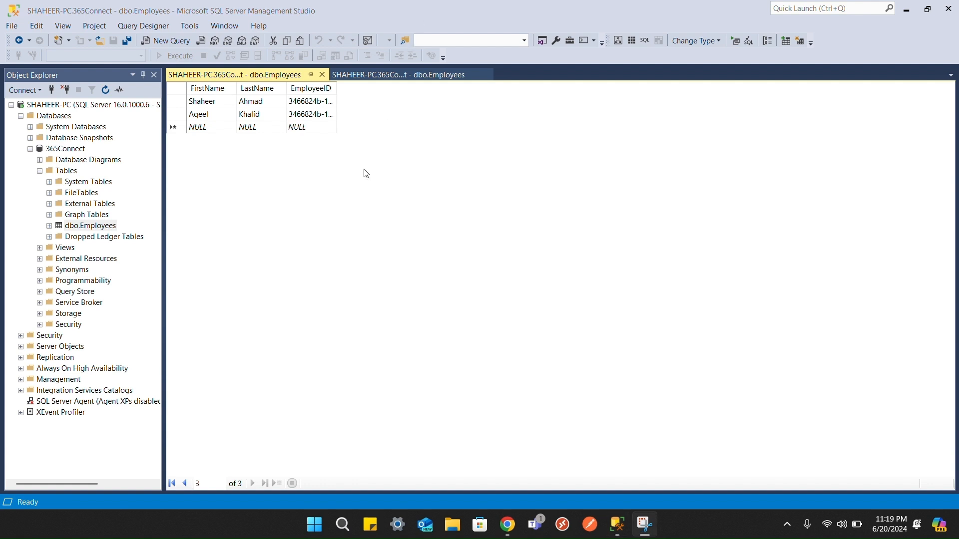
left_click(162, 42)
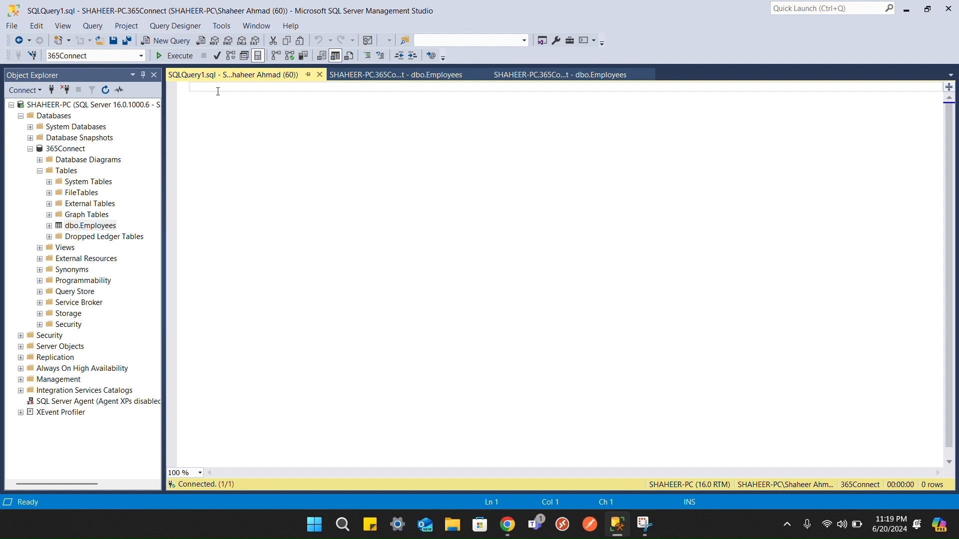
Step: Paste the CREATE PROCEDURE SearchEmployees script into the query and execute it
type("3466824b-1fef-ef36-add8-745f90acc09b")
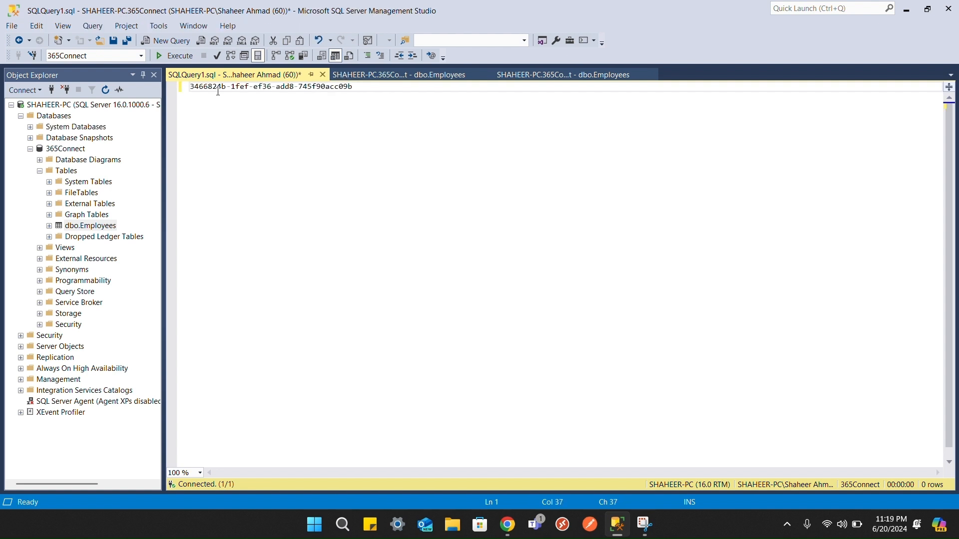
key("ctrl+a")
key("Delete")
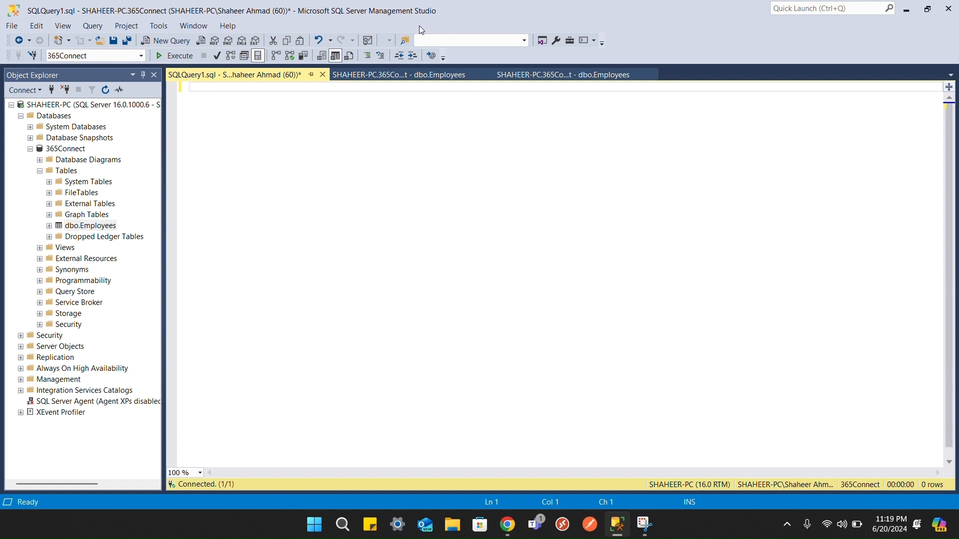
type("CREATE PROCEDURE SearchEmployees     @SearchText NVARCHAR(100) = NULL AS BEGIN     SELECT *     FROM Employees     WHERE (@SearchText IS NULL OR @SearchText = '')        OR (FirstName LIKE '%' + @SearchText + '%'        OR LastName LIKE '%' + @SearchText + '%'        OR CAST(EmployeeID AS NVARCHAR) LIKE '%' + @SearchText + '%'); END;")
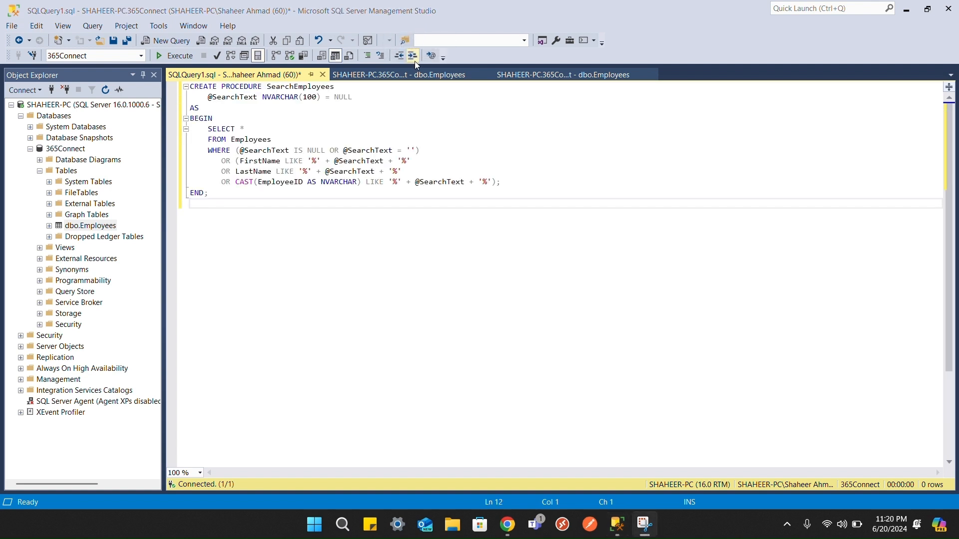
left_click(181, 56)
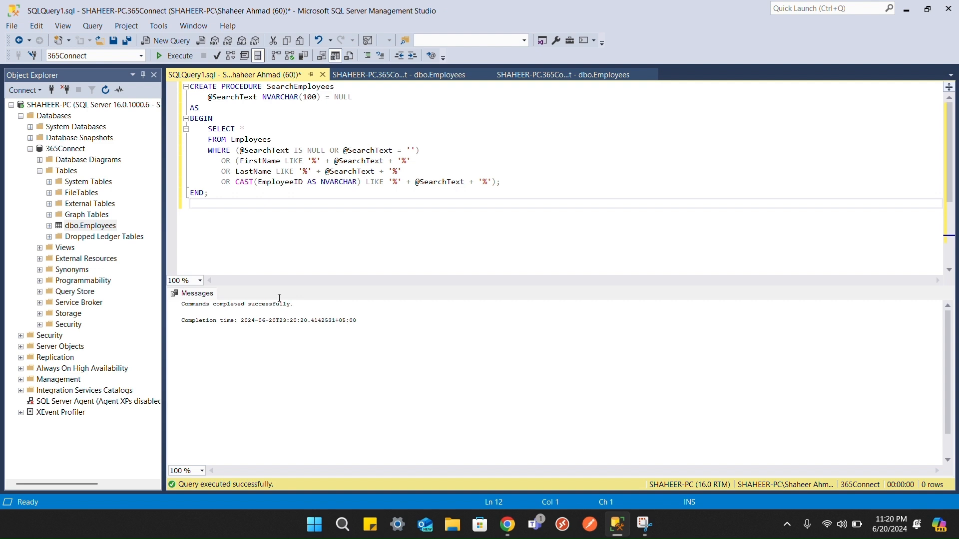
right_click(74, 153)
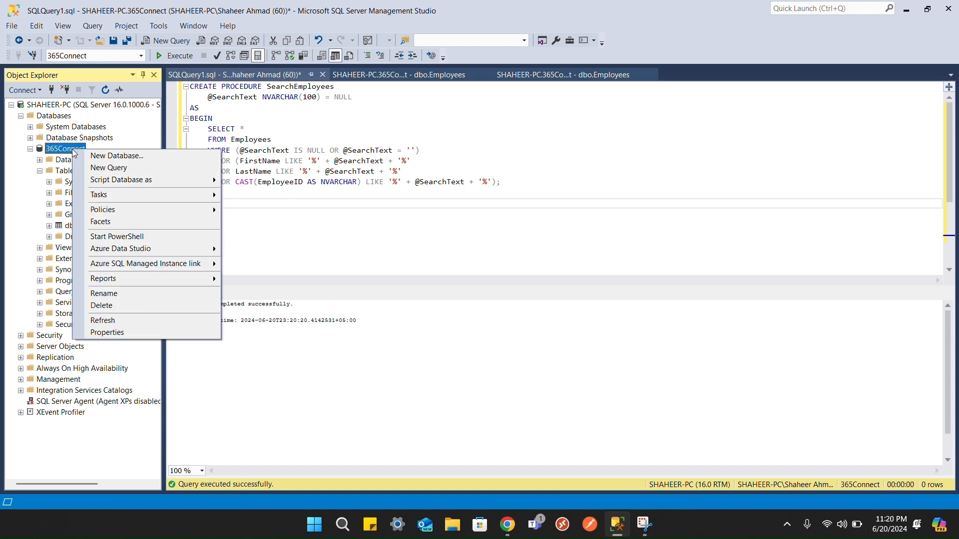
Step: Refresh 365Connect, find dbo.SearchEmployees under Stored Procedures, and choose Execute Stored Procedure
left_click(113, 325)
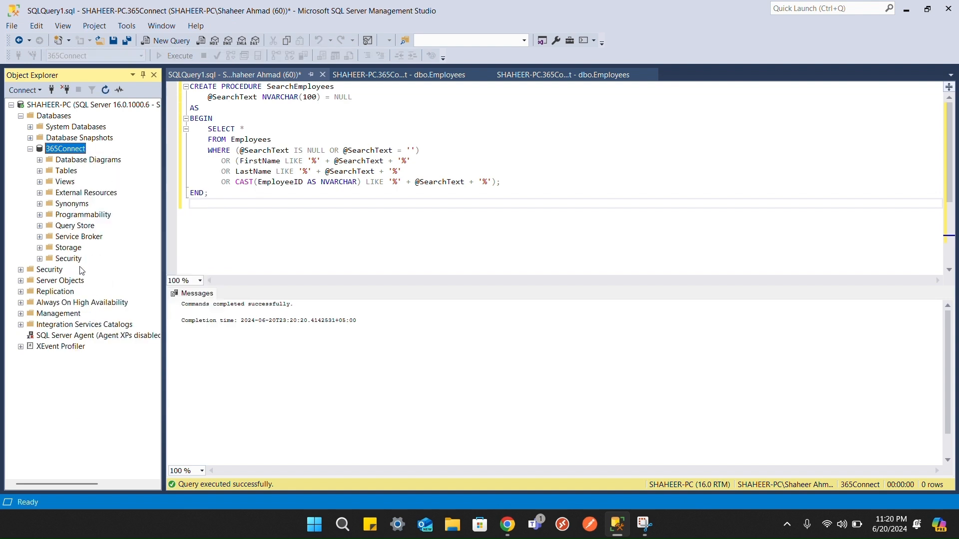
left_click(40, 216)
left_click(49, 225)
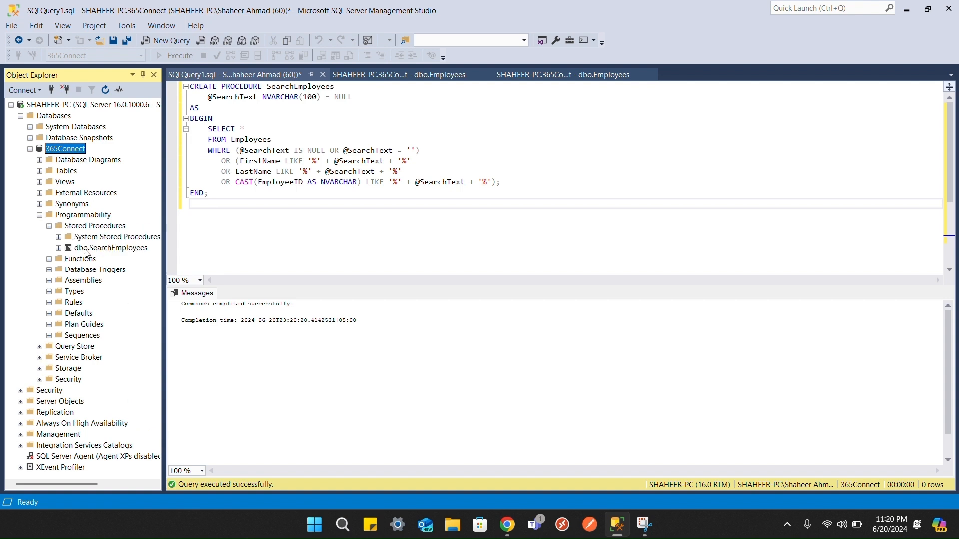
left_click(86, 250)
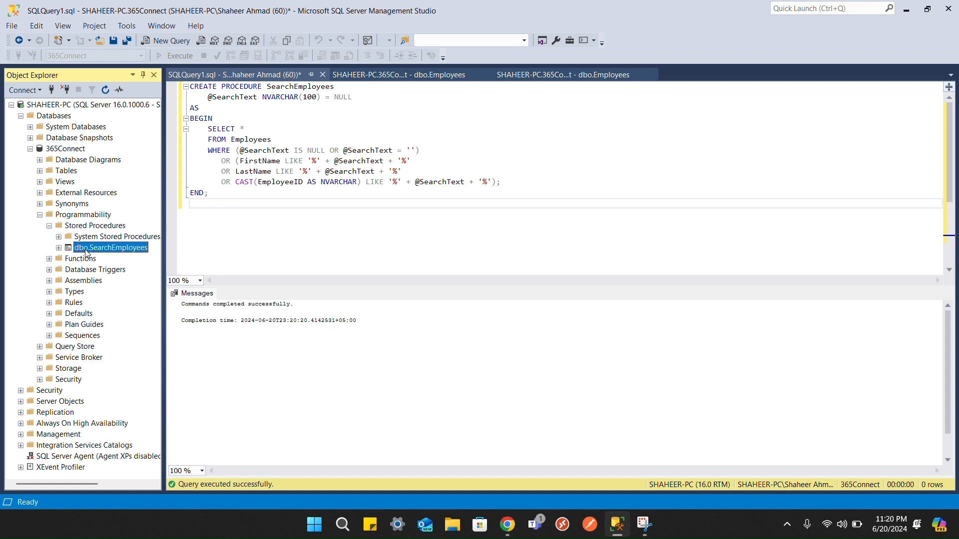
right_click(86, 254)
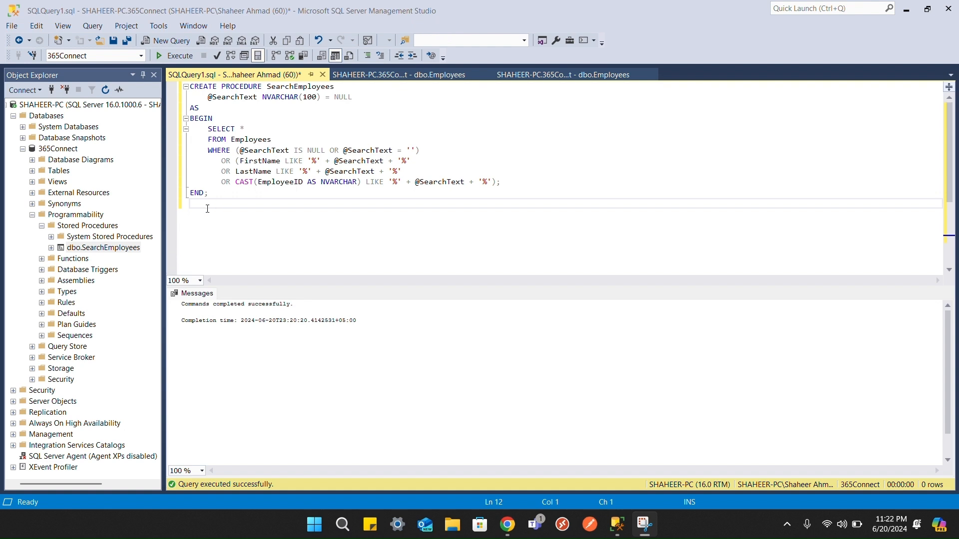
right_click(104, 248)
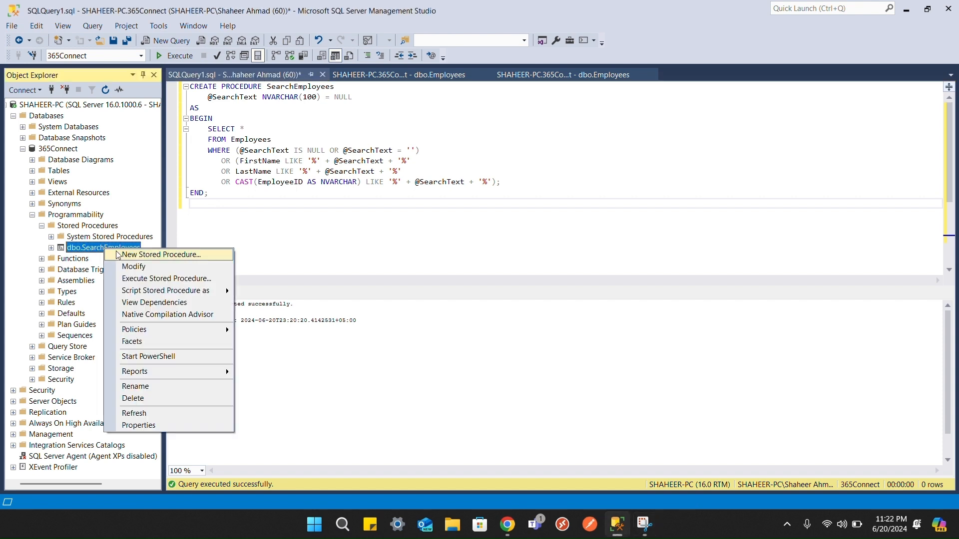
left_click(170, 284)
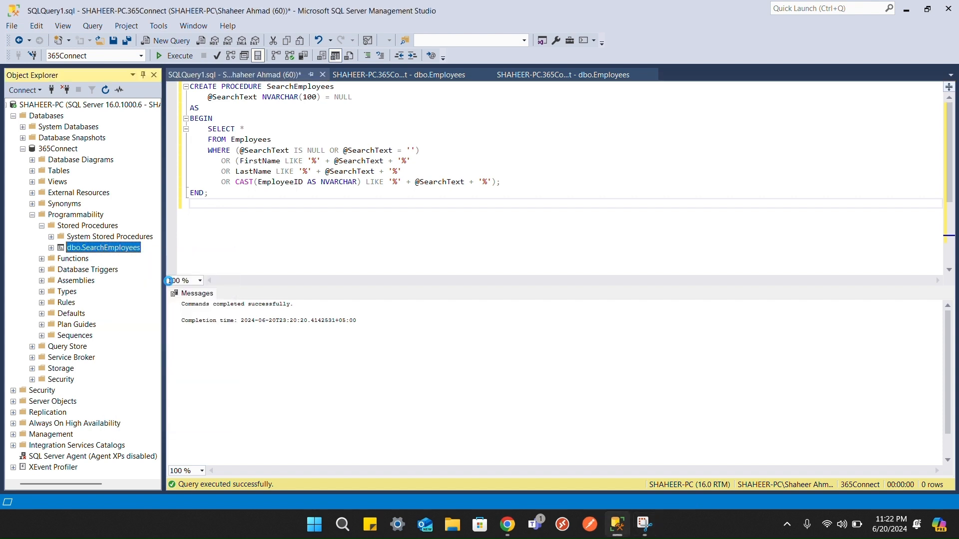
Step: Run SearchEmployees with a partial last name as the search text, returning one employee row
left_click(605, 116)
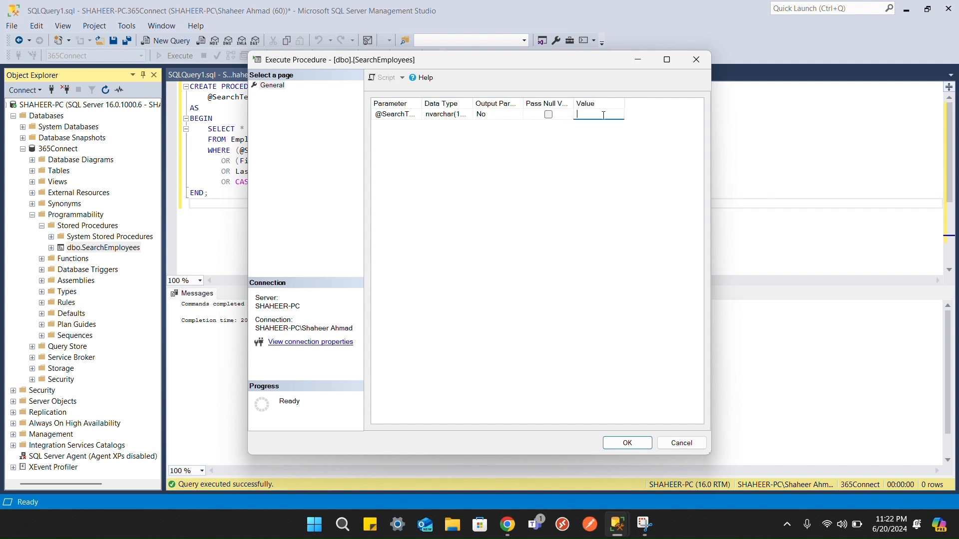
type("Shah")
left_click(626, 443)
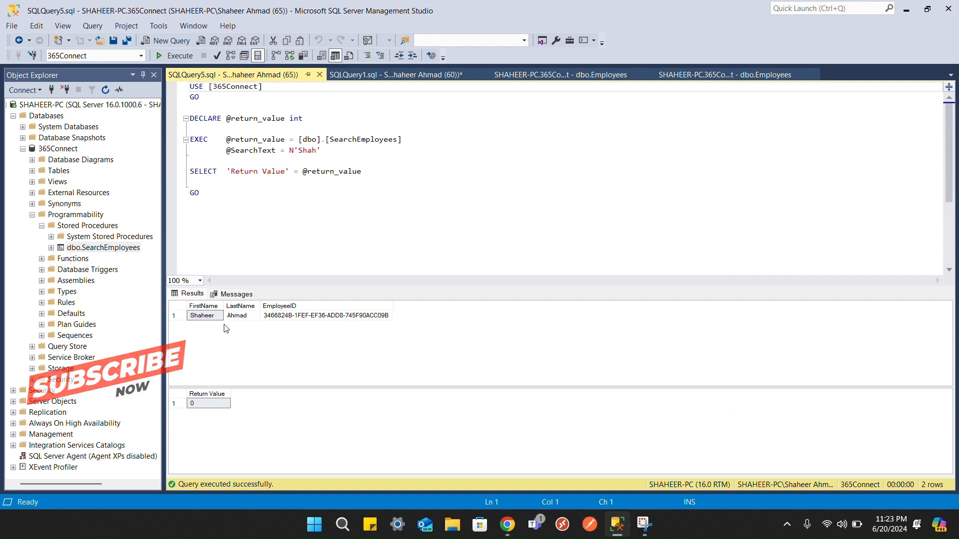
left_click(411, 15)
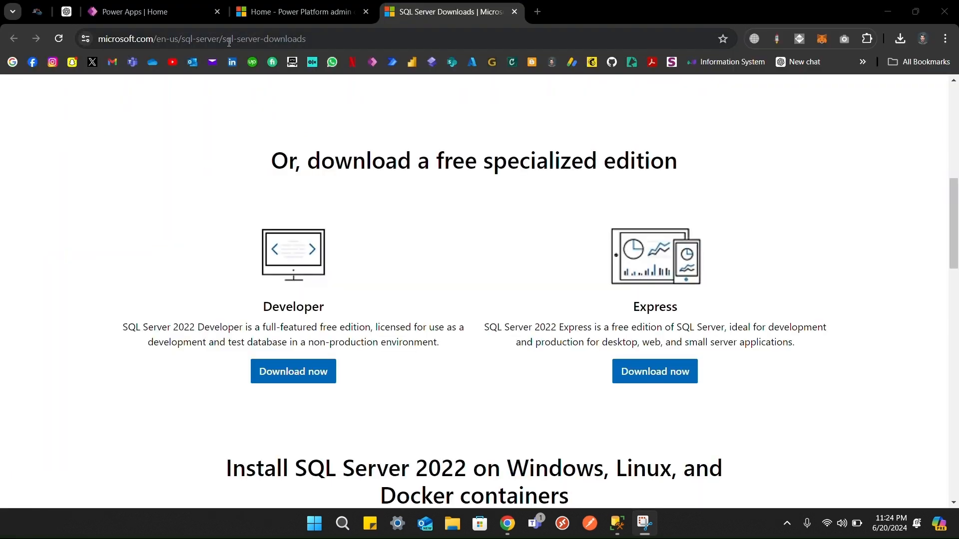
Step: Search 'gateway power apps' and download the on-premises data gateway installer from Microsoft Download Center
left_click(230, 42)
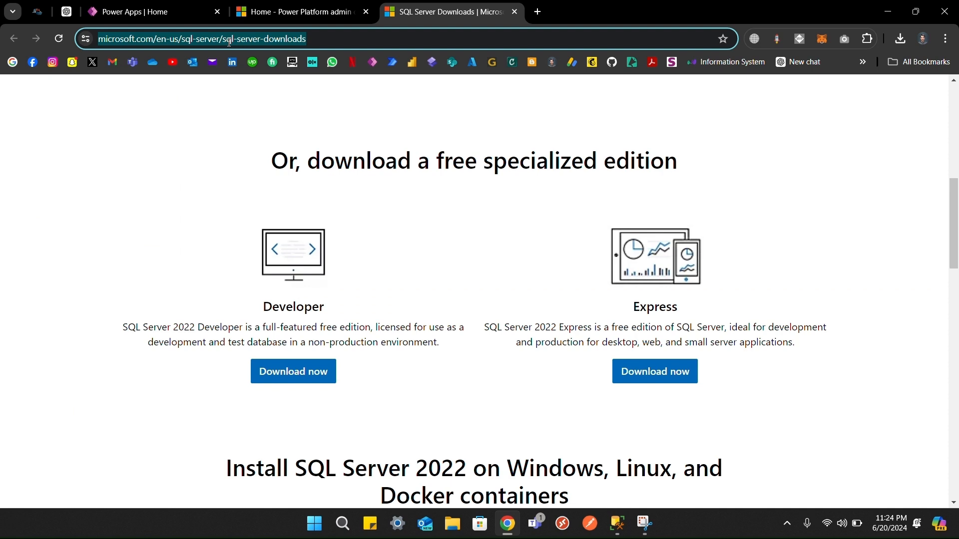
type("gateway")
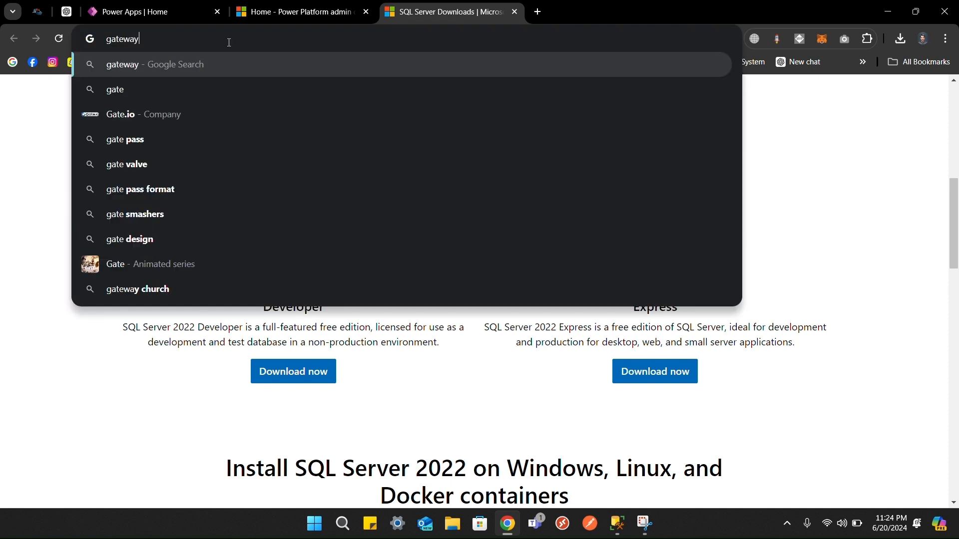
type(" power apps")
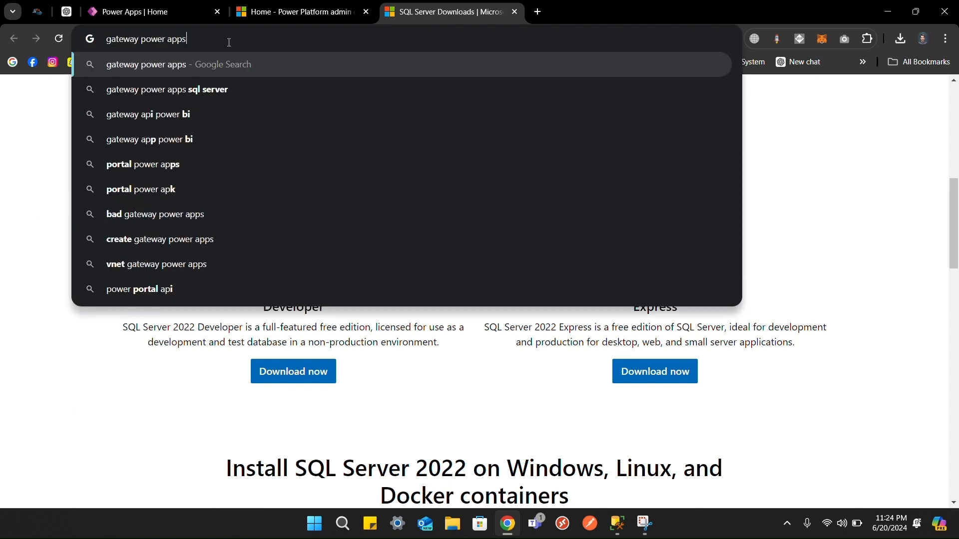
key("Return")
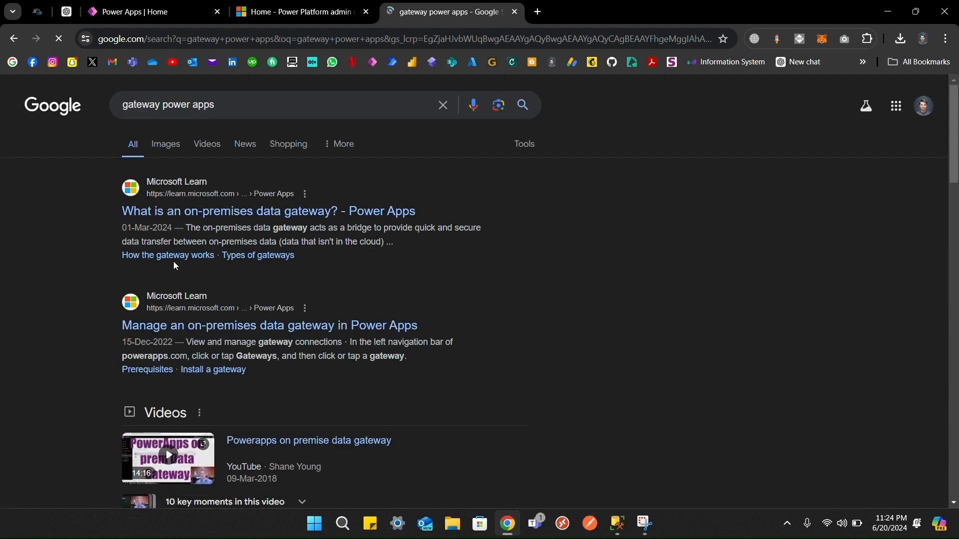
scroll(99, 277, "down", 12)
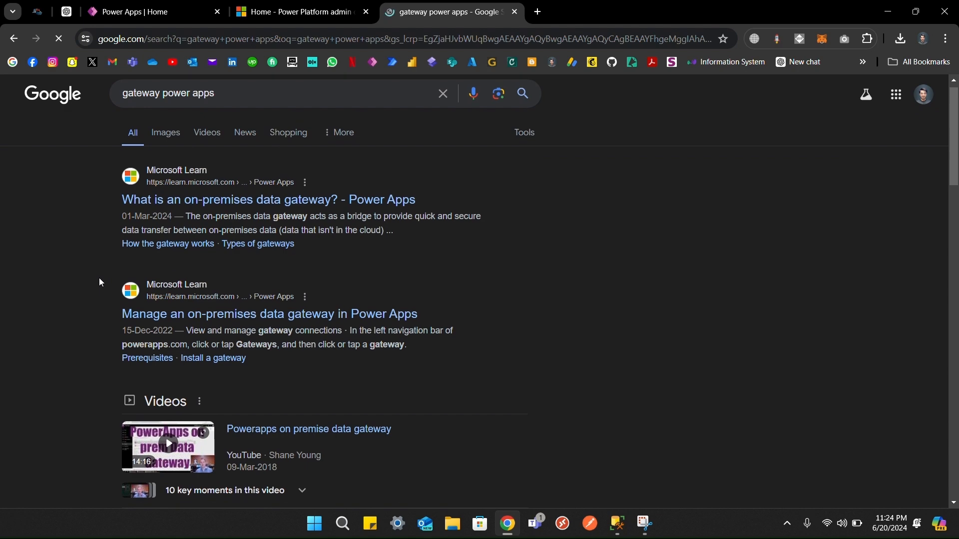
scroll(99, 278, "down", 1)
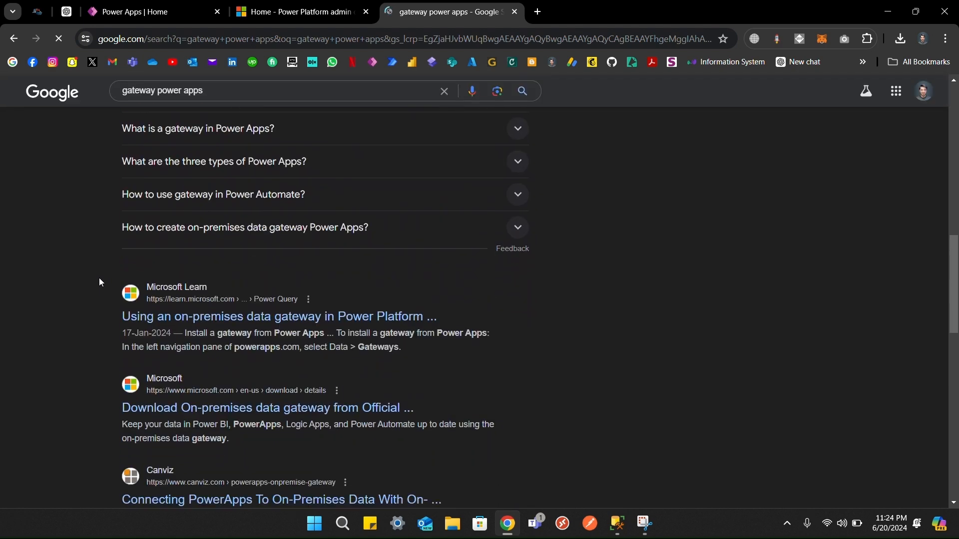
scroll(99, 278, "down", 1)
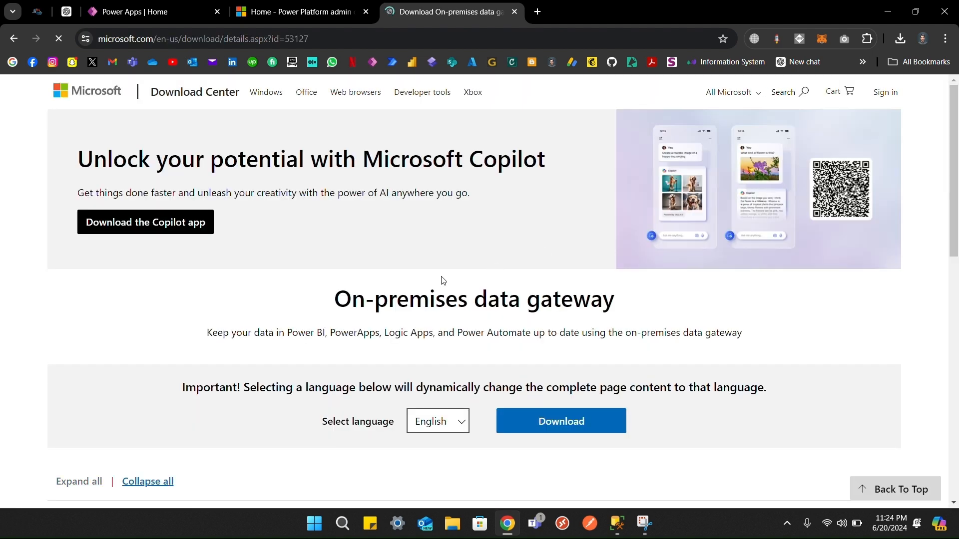
scroll(500, 280, "down", 2)
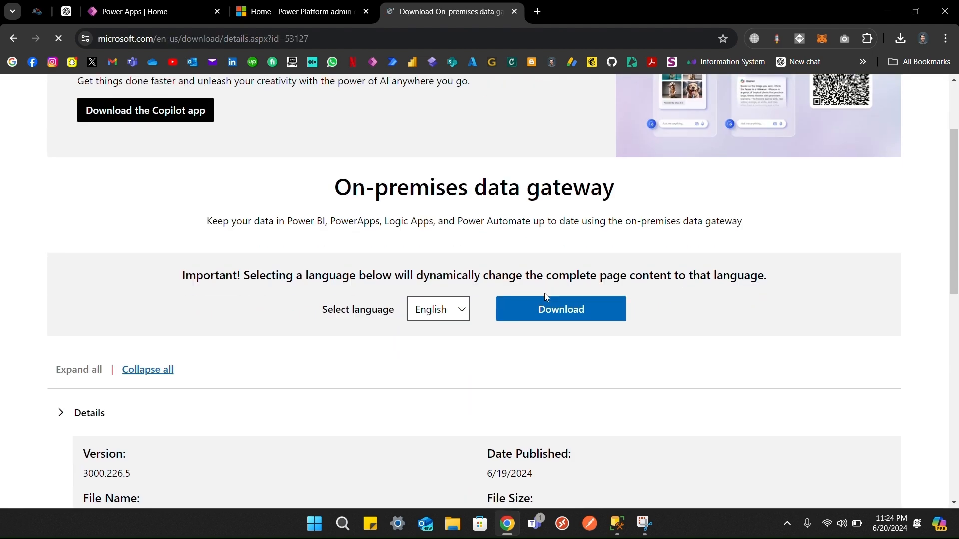
left_click(583, 317)
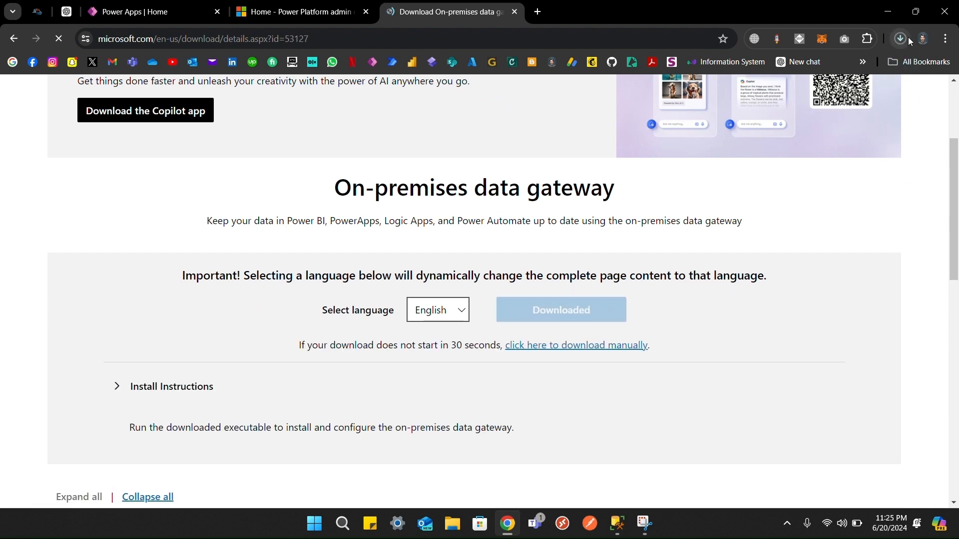
left_click(908, 38)
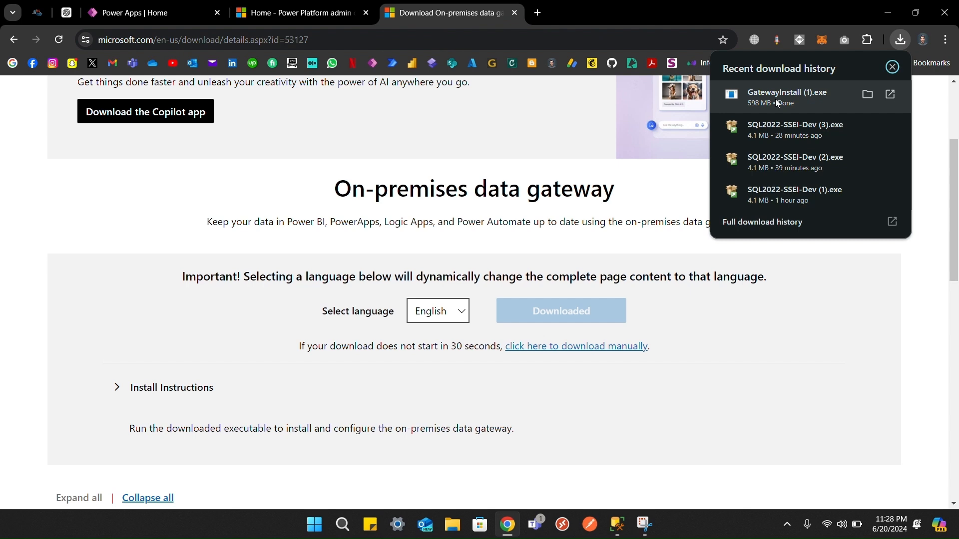
Step: Run GatewayInstall (1).exe, accept the terms, install, and choose to register a new gateway
left_click(776, 100)
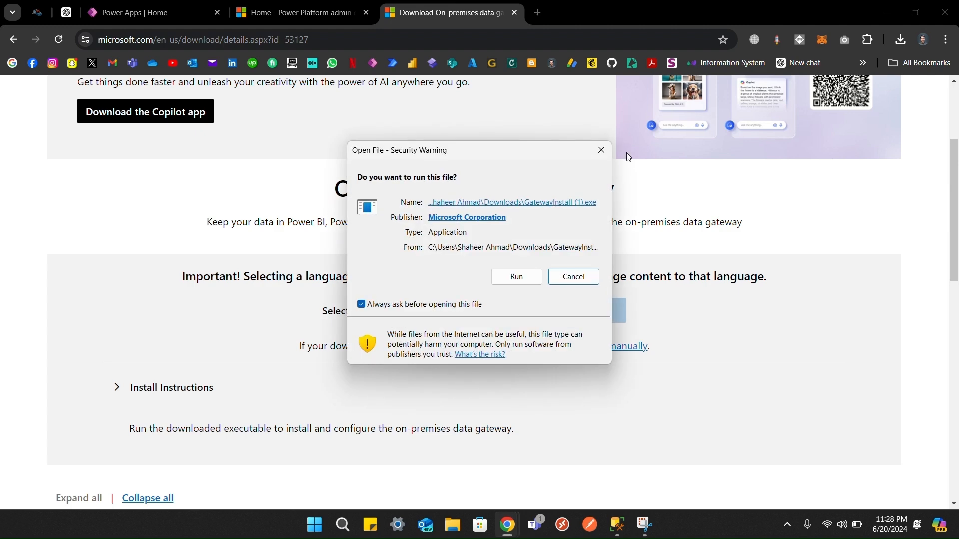
left_click(516, 277)
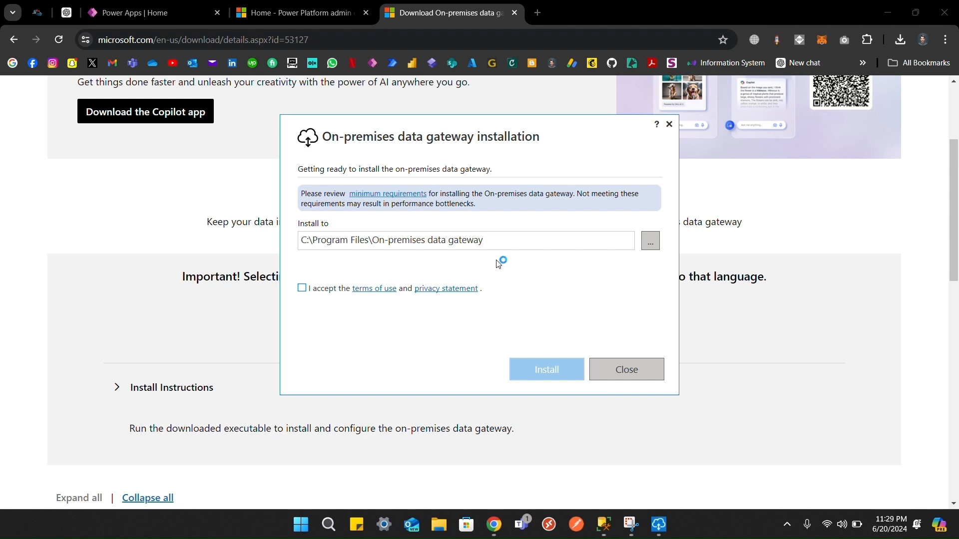
left_click(302, 288)
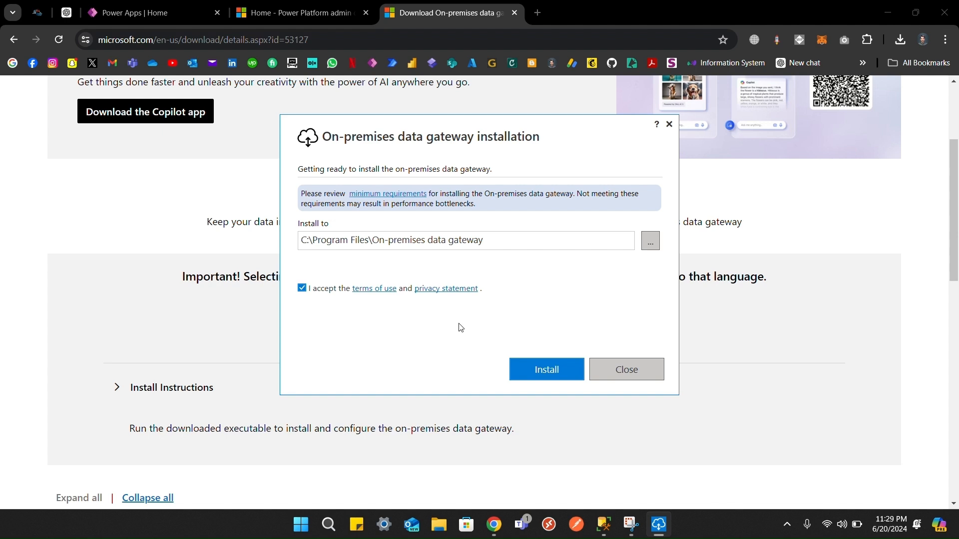
left_click(546, 369)
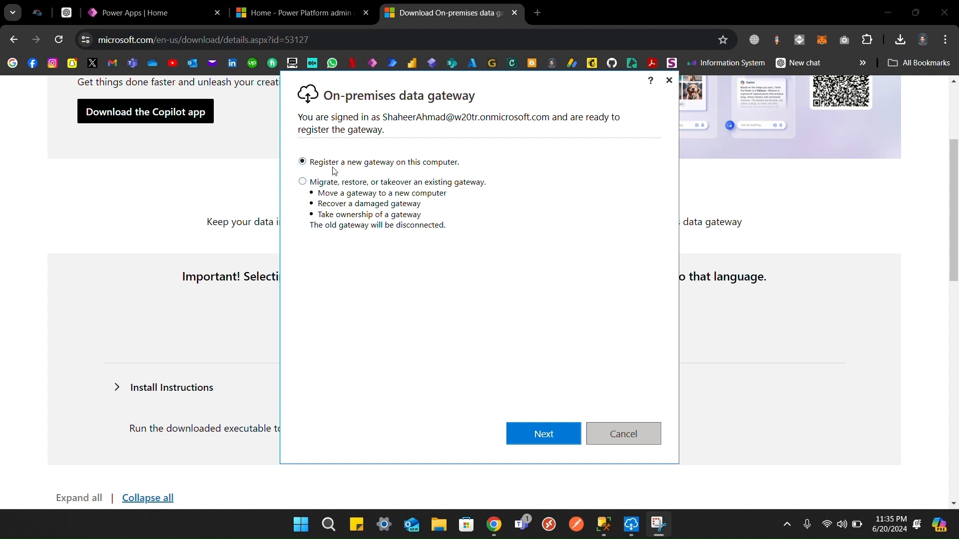
left_click(544, 433)
Step: Name the new gateway and enter and confirm its recovery key
left_click(426, 182)
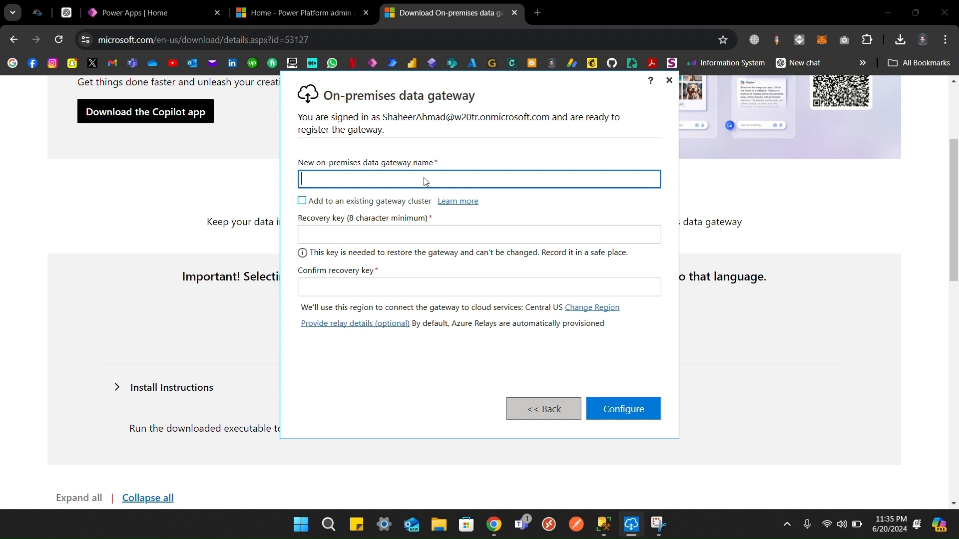
type("Shaheer-Gateway")
left_click(364, 241)
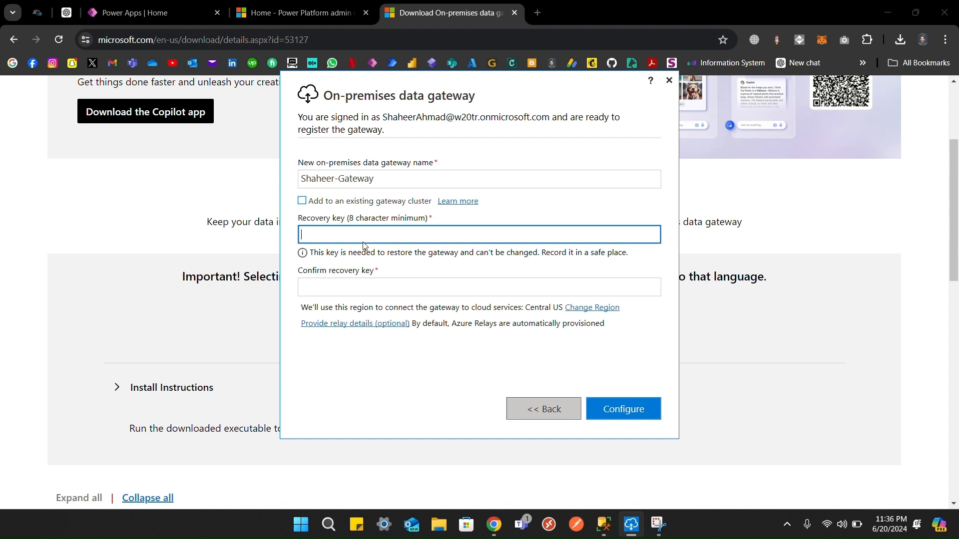
type("••••••••")
left_click(351, 289)
type("••••••••")
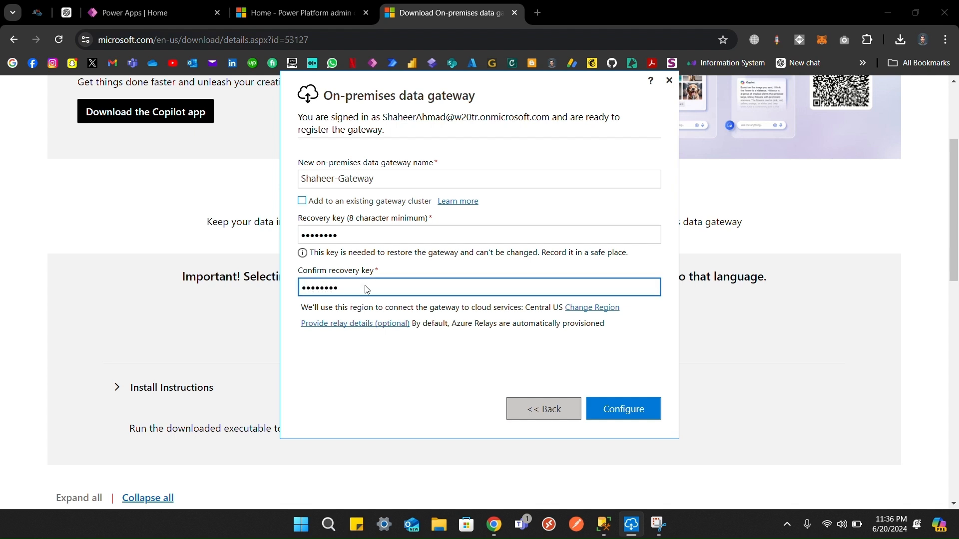
Step: Change the gateway's region to East Asia
left_click(588, 308)
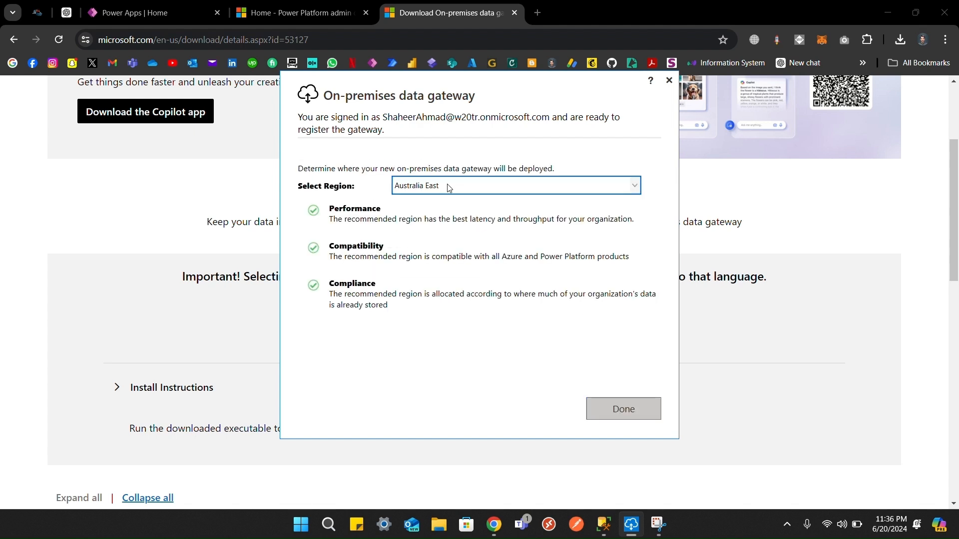
left_click(449, 188)
scroll(433, 312, "down", 1)
scroll(434, 313, "up", 1)
left_click(434, 279)
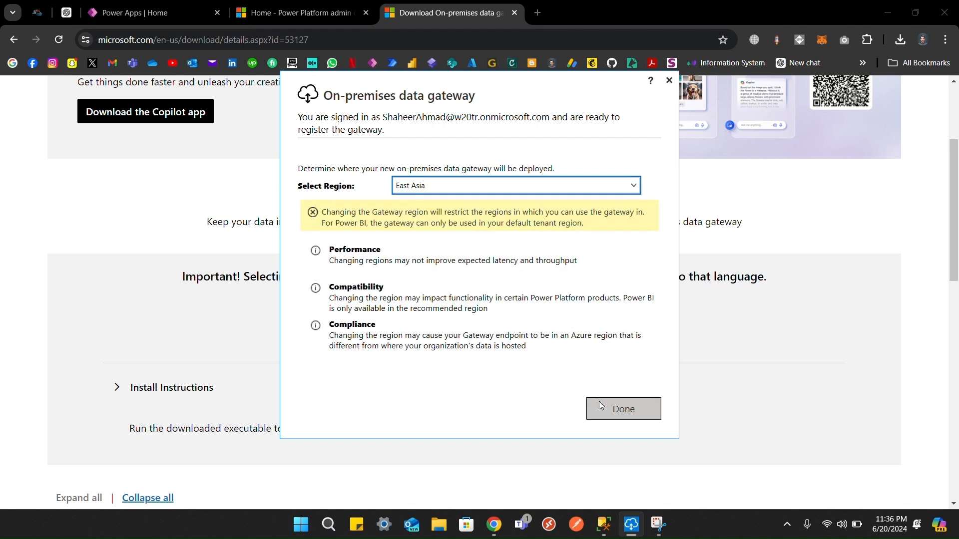
left_click(613, 412)
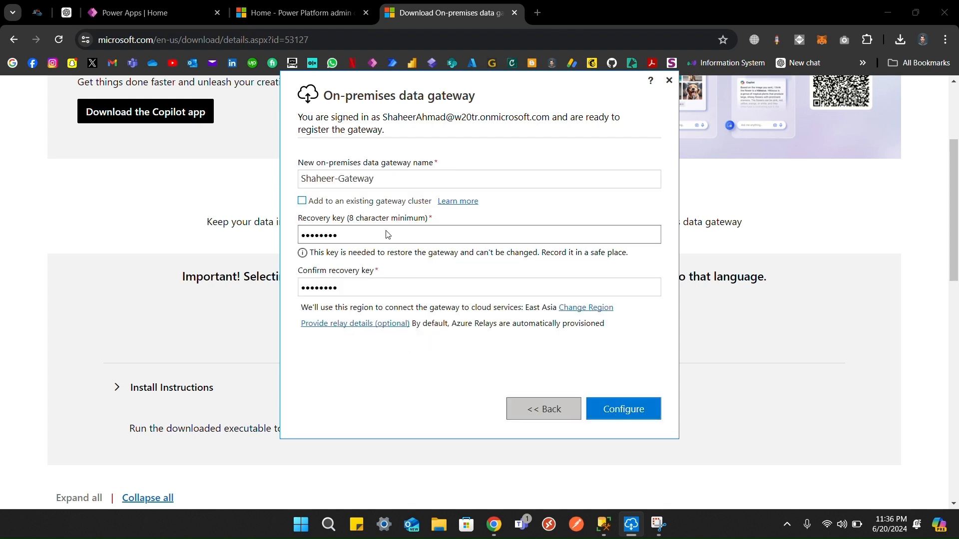
Step: Configure the gateway so it shows online, then close the installer
left_click(627, 408)
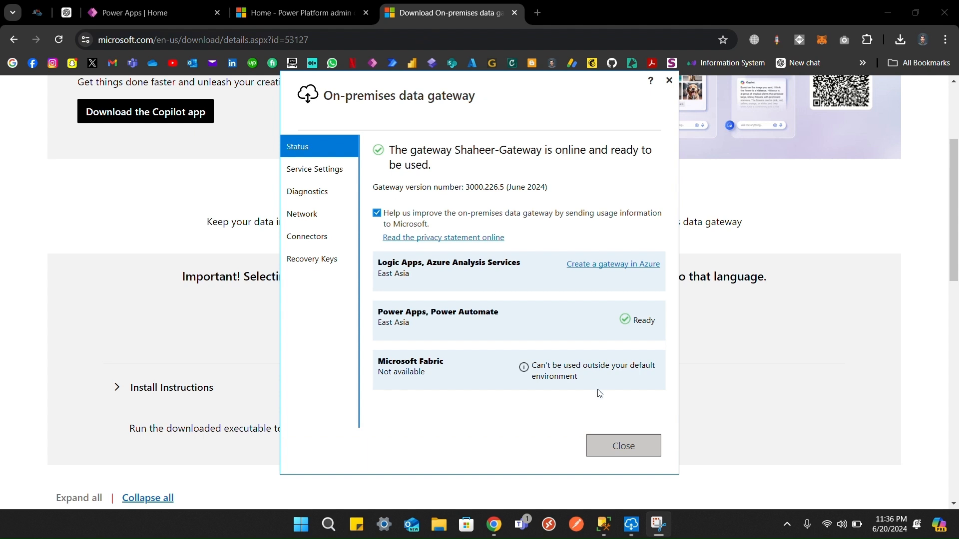
left_click(615, 443)
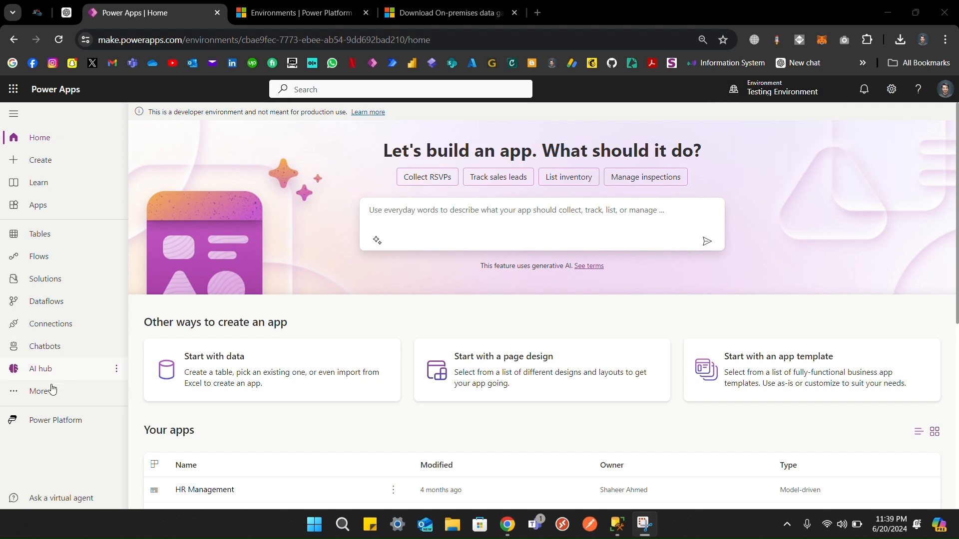
Step: Go through More > Discover all to the Gateways page under Data Management
left_click(35, 394)
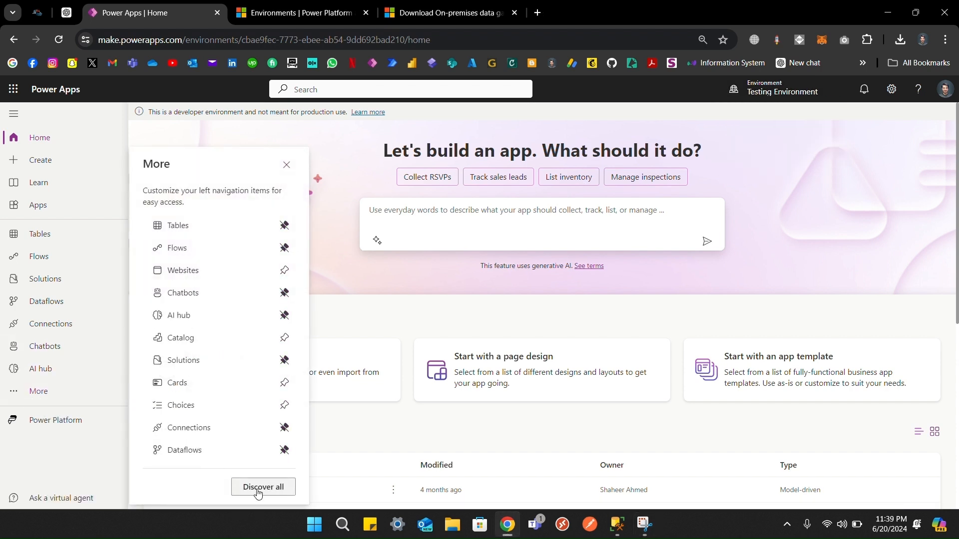
left_click(257, 493)
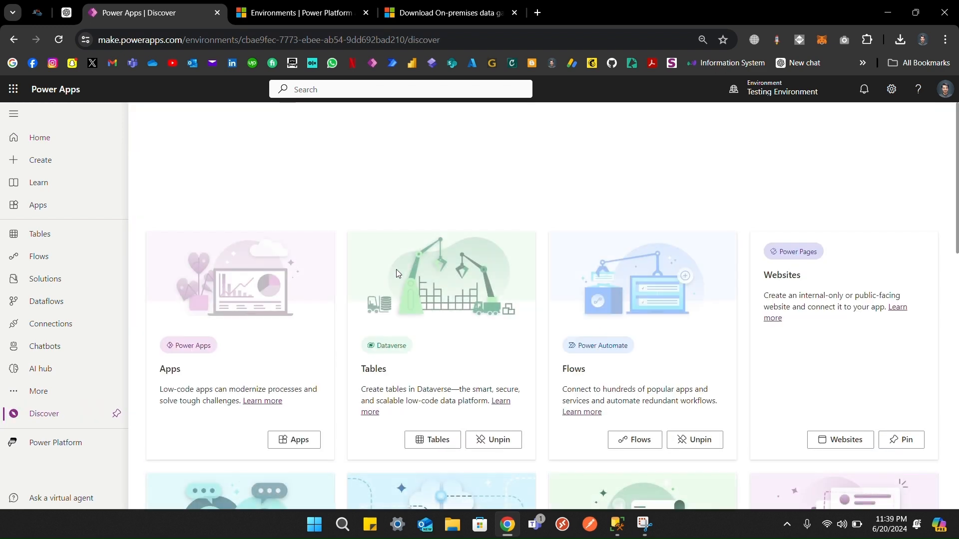
scroll(334, 344, "down", 3)
scroll(339, 345, "down", 5)
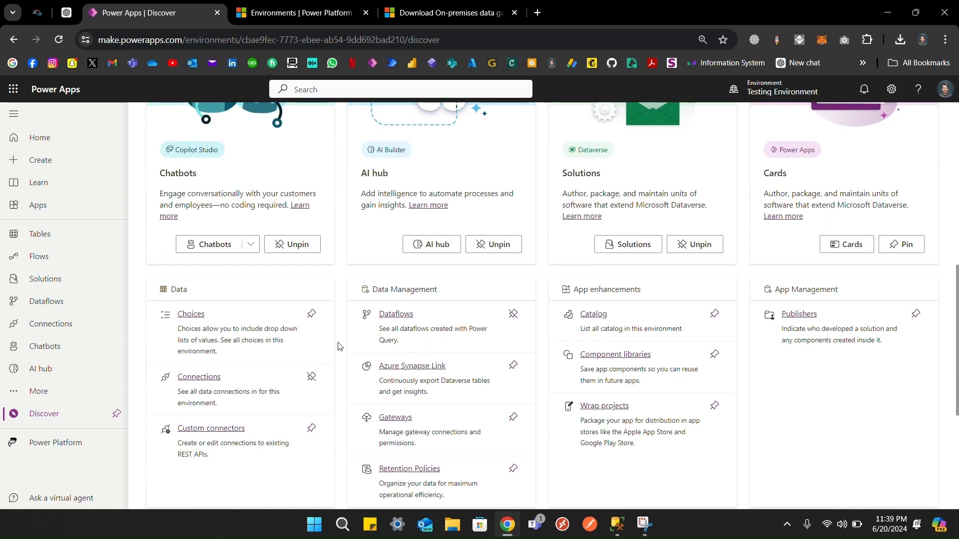
scroll(340, 346, "down", 1)
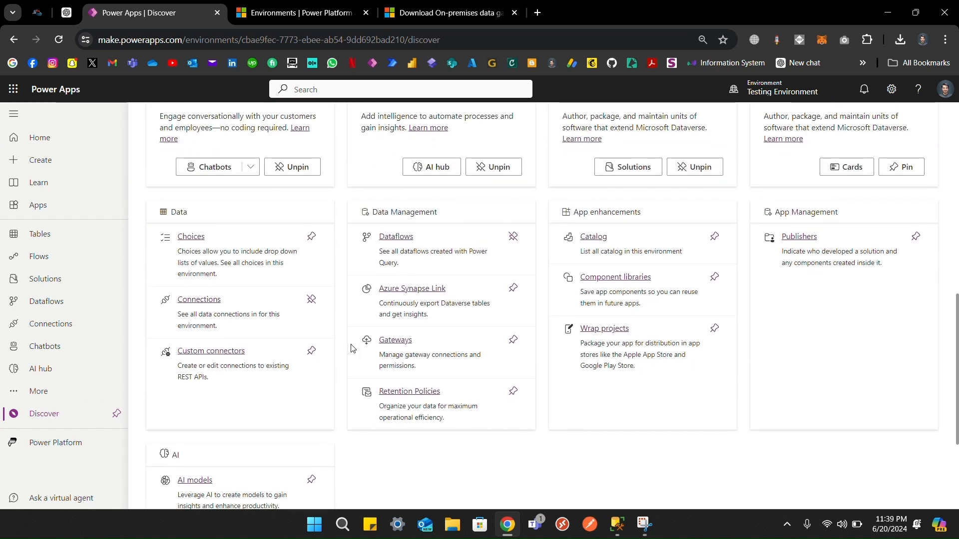
left_click(396, 340)
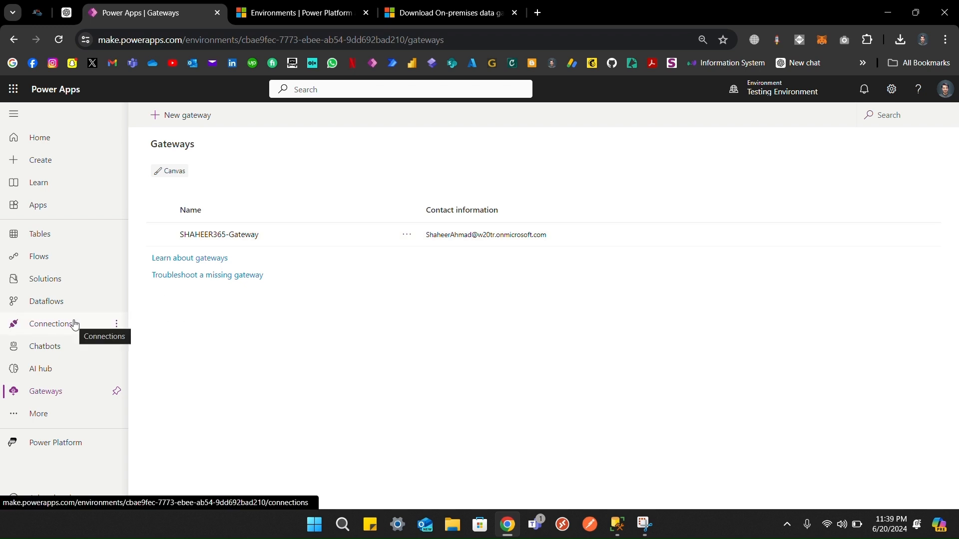
Step: Start a new SQL Server connection using Windows Authentication
left_click(54, 333)
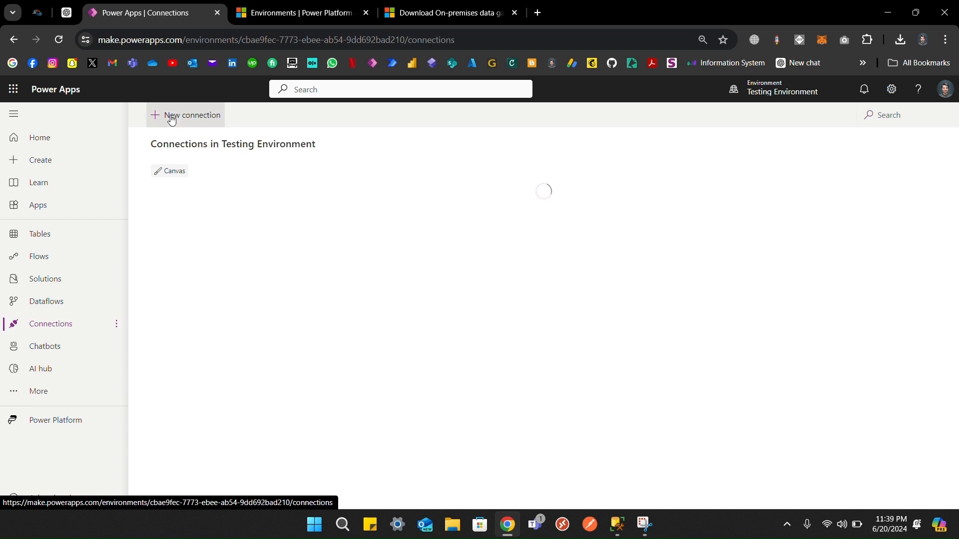
left_click(172, 120)
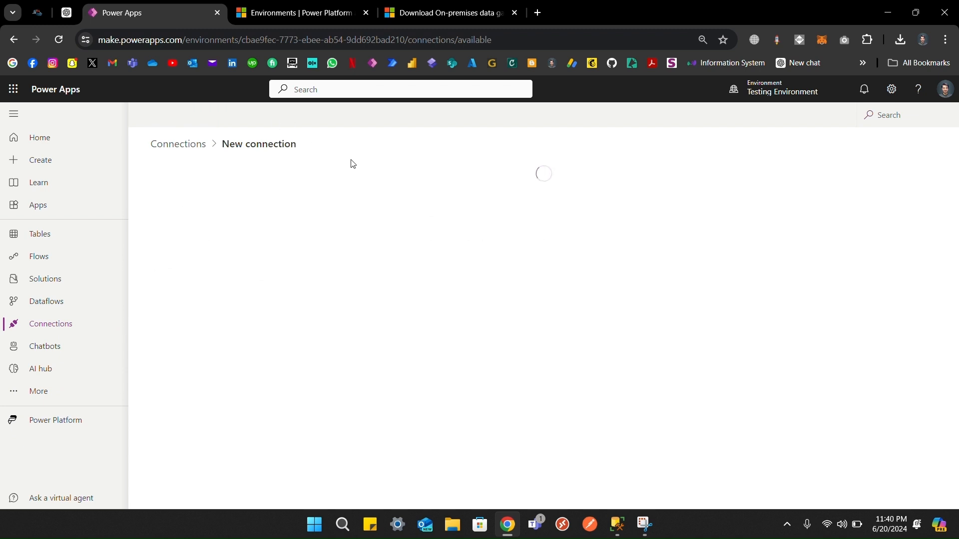
scroll(299, 243, "down", 4)
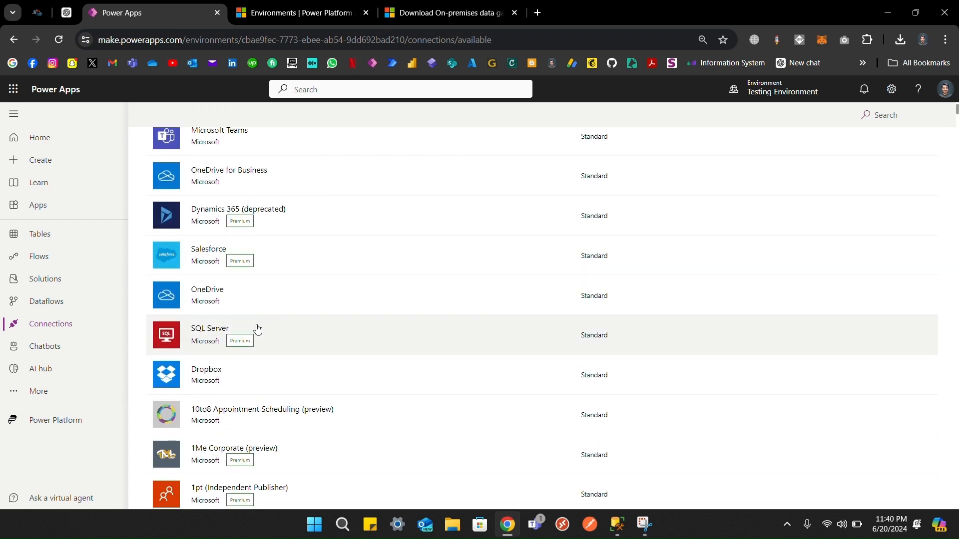
left_click(258, 328)
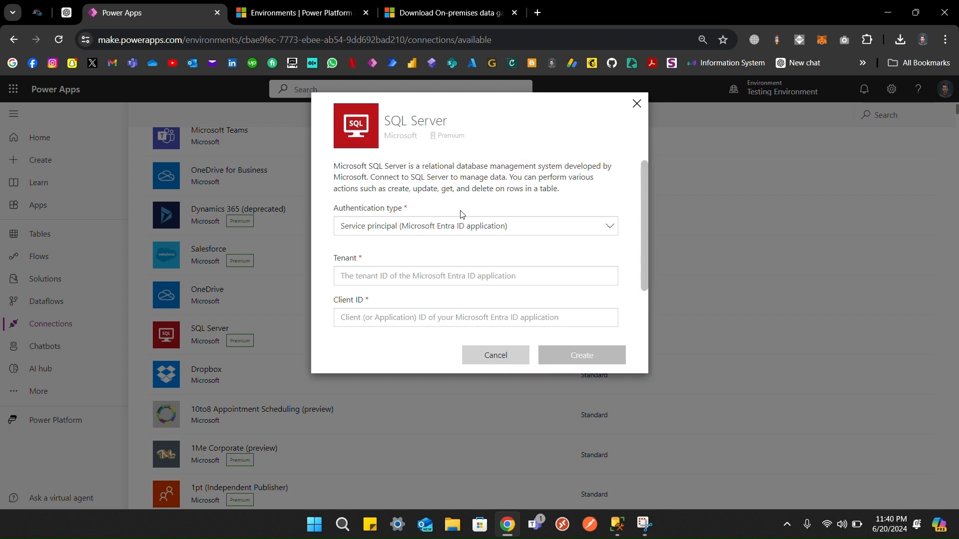
scroll(461, 216, "down", 2)
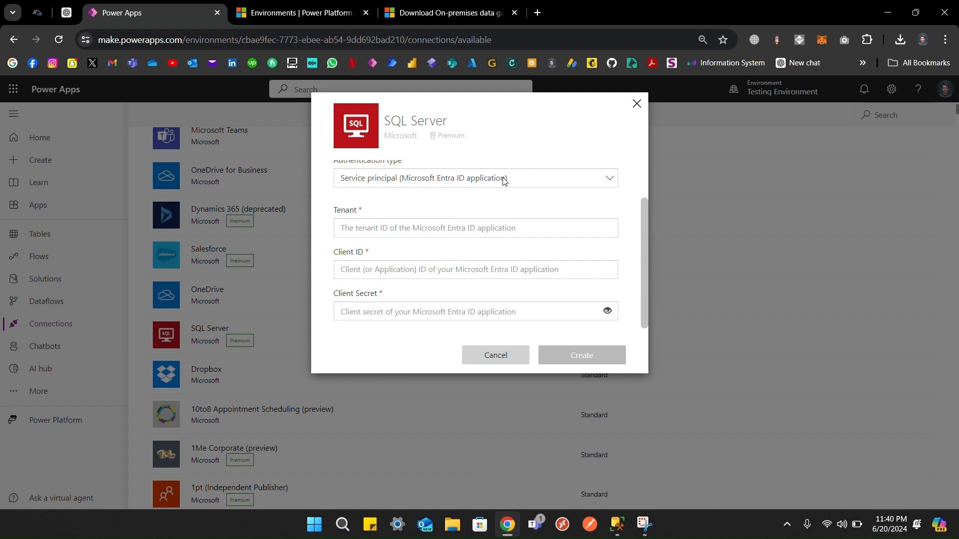
scroll(504, 182, "up", 2)
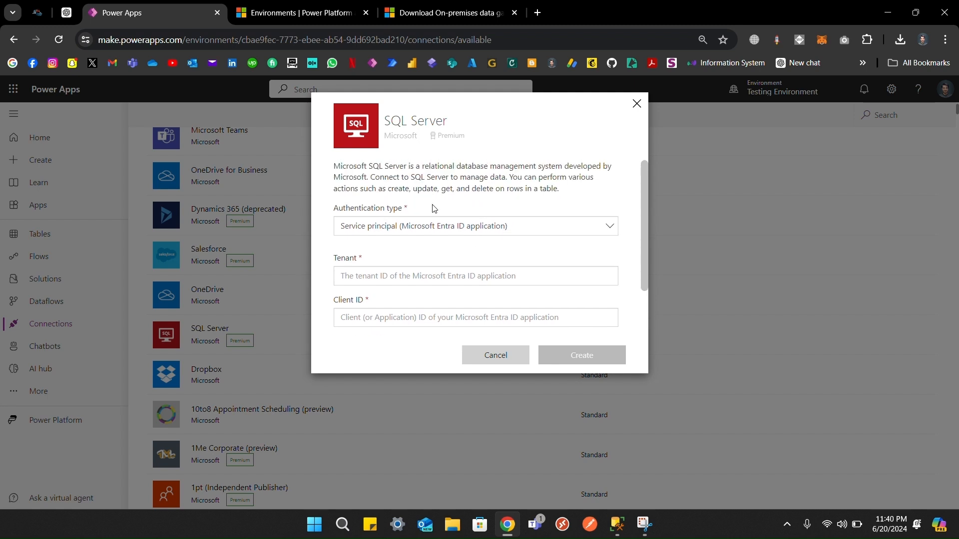
left_click(397, 227)
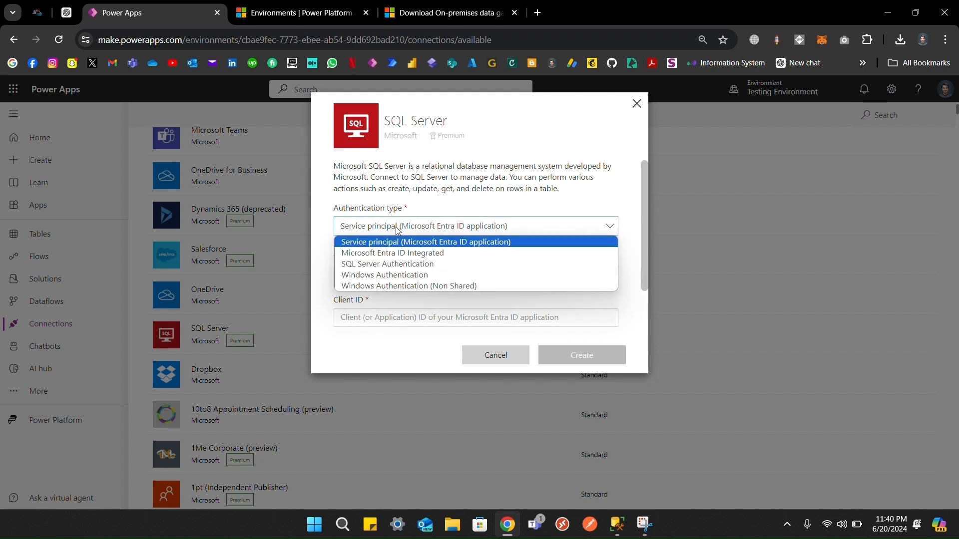
left_click(408, 275)
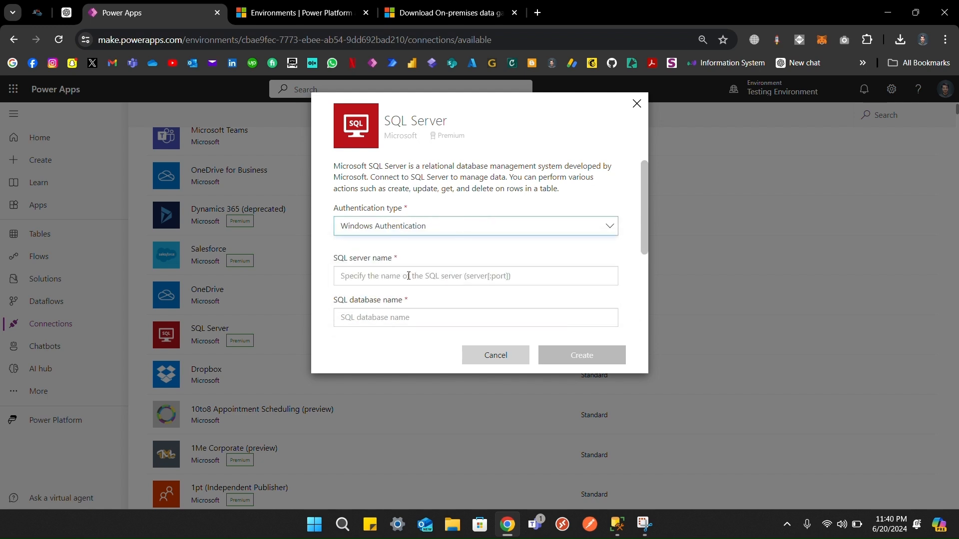
Step: Enter the PC's SQL server name and the database 365Connect
scroll(402, 245, "down", 1)
left_click(391, 248)
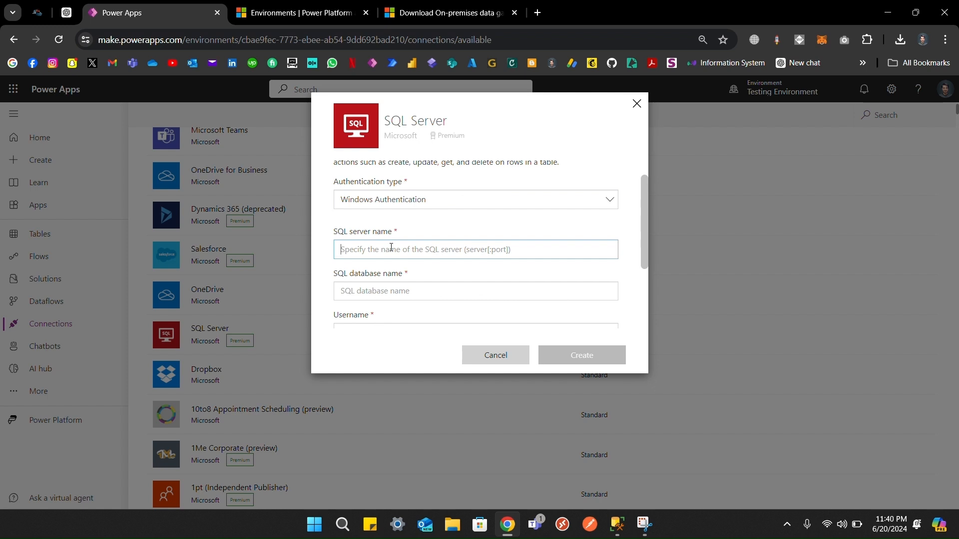
scroll(394, 245, "down", 1)
type("Shahe")
key("BackSpace")
key("BackSpace")
key("BackSpace")
key("BackSpace")
type("H")
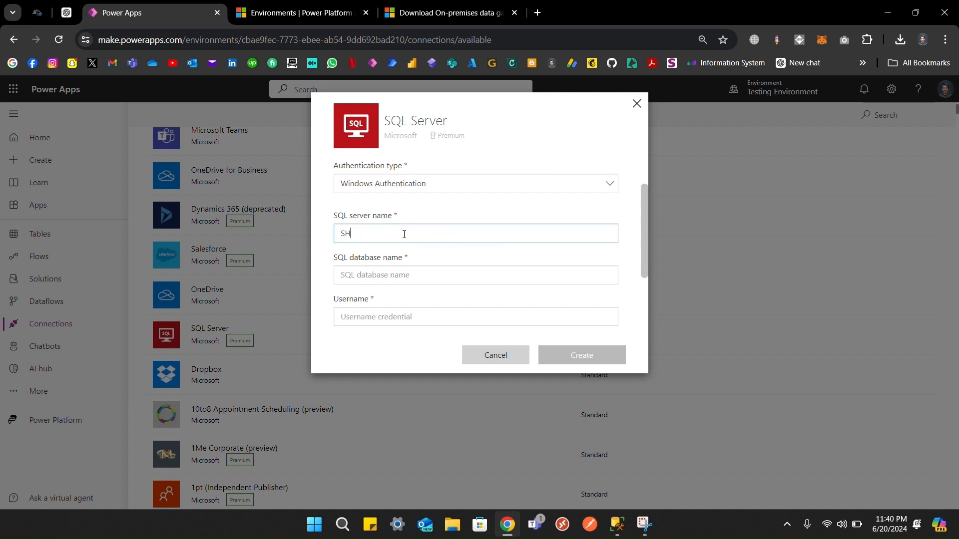
type("AHEER-PC")
key("Tab")
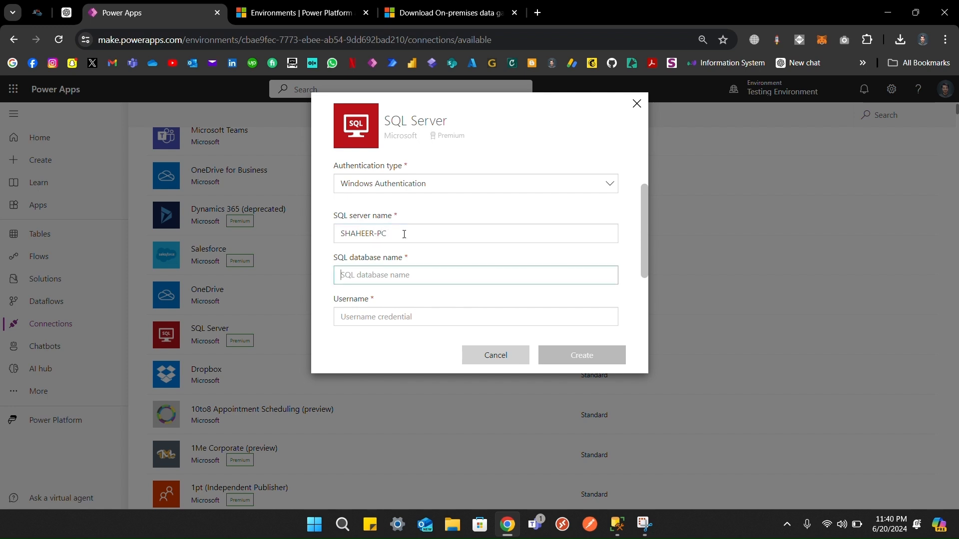
type("365Connect")
scroll(405, 235, "down", 1)
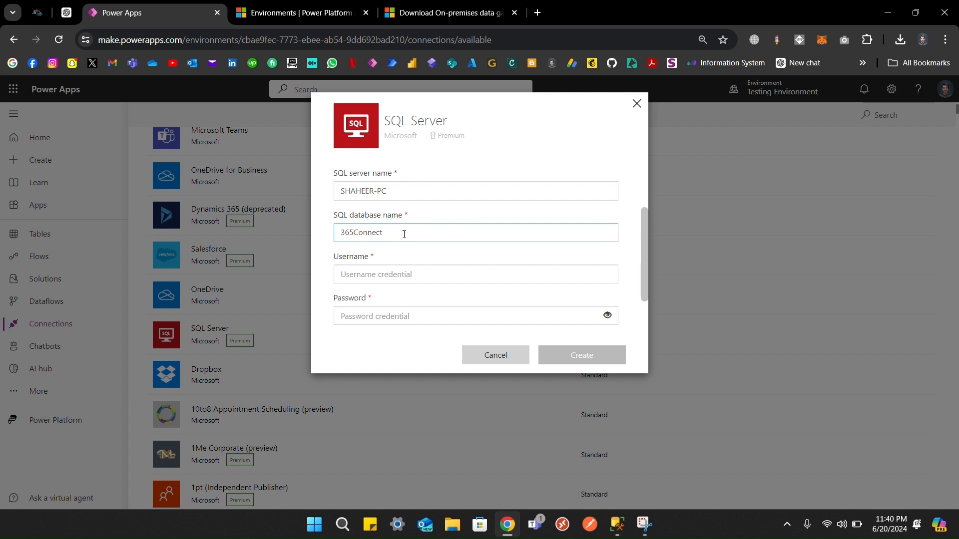
scroll(404, 255, "down", 1)
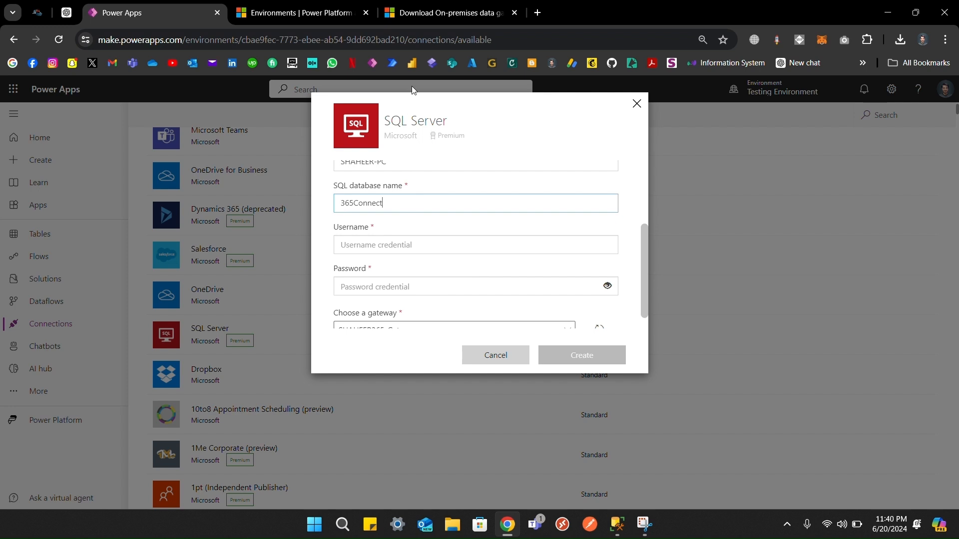
left_click(416, 23)
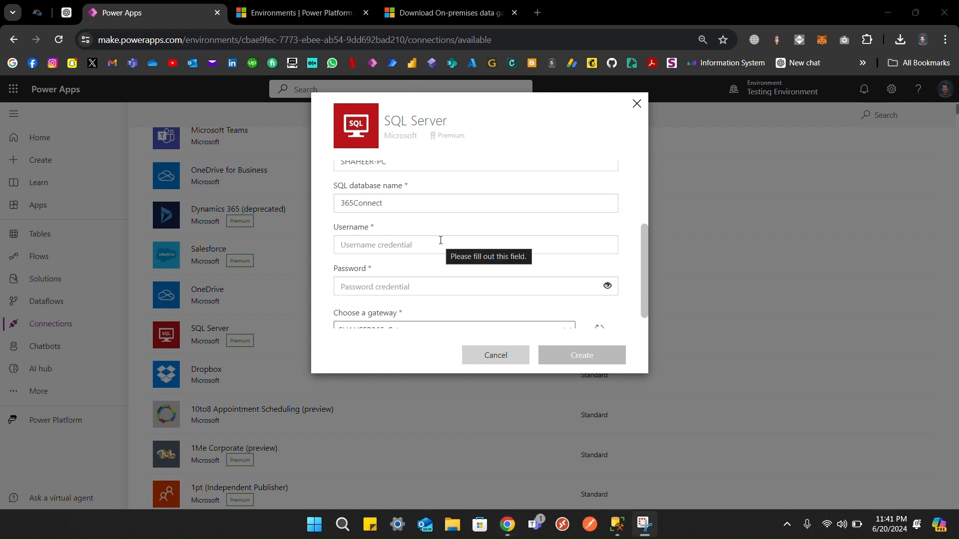
left_click(315, 523)
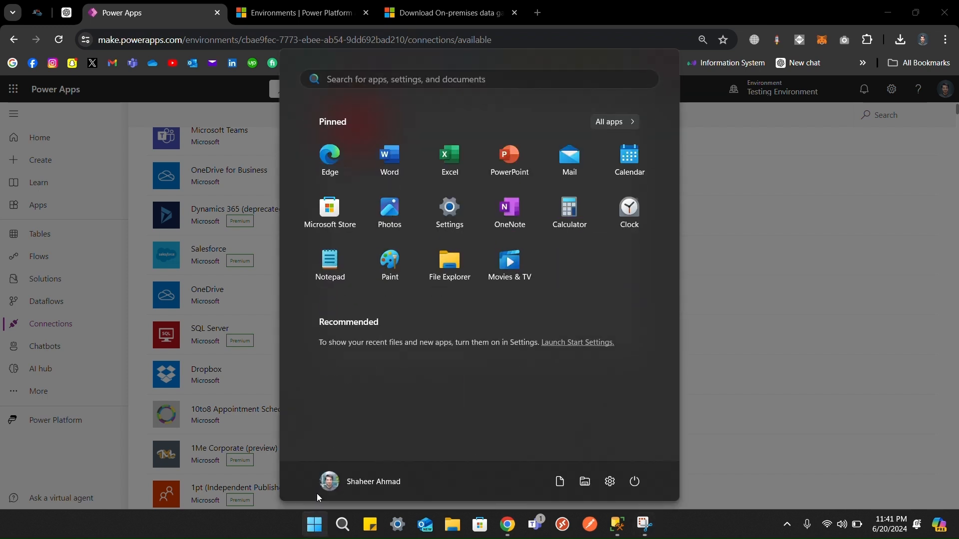
Step: Run whoami in Command Prompt to show the signed-in Windows account
type("command Prompt")
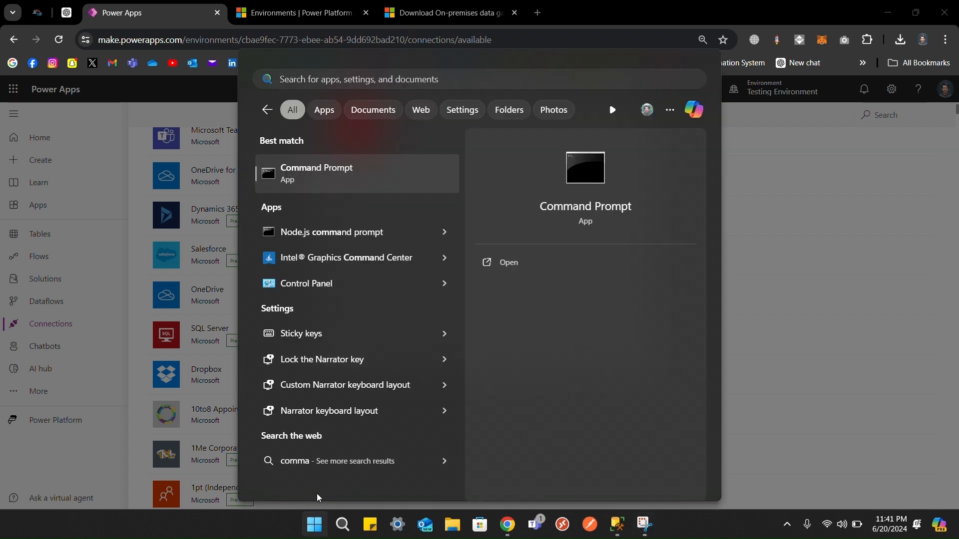
key("Escape")
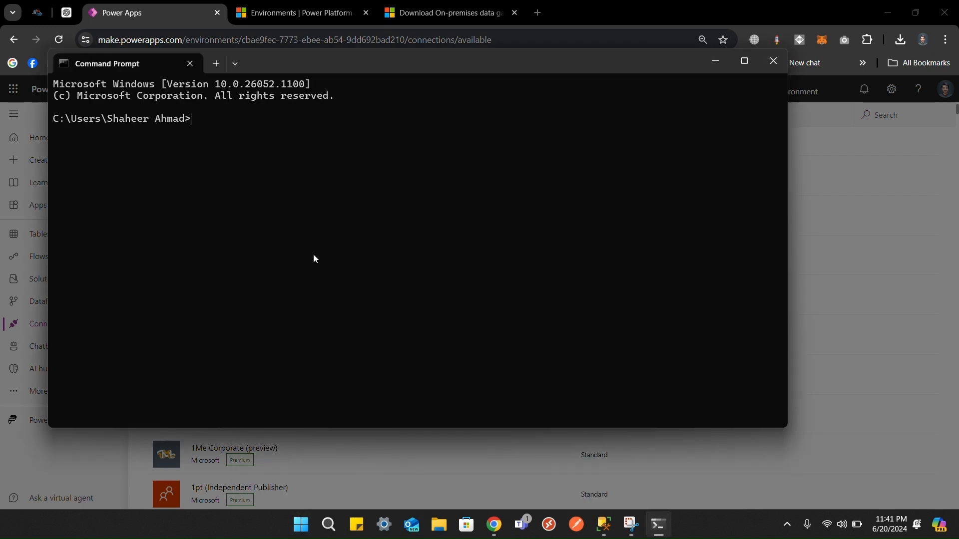
type("whoami")
key("Return")
Step: Copy the whoami account name and paste it into the connection's Username field
left_click_drag(199, 131, 55, 134)
right_click(55, 134)
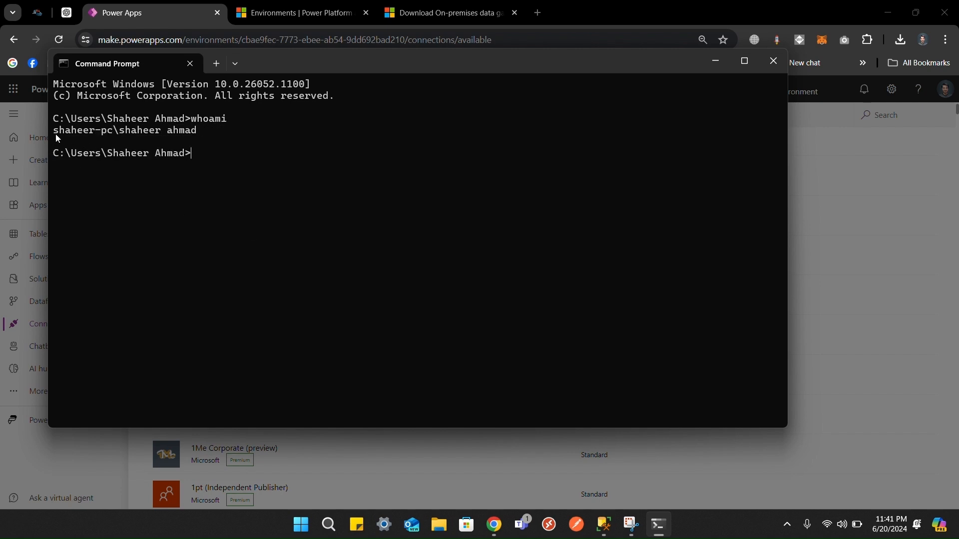
left_click(774, 61)
left_click(408, 240)
type("shaheer-pc\\shaheer ahmad")
Step: Enter the password and create the 365Connect SQL Server connection through the installed gateway
left_click(391, 285)
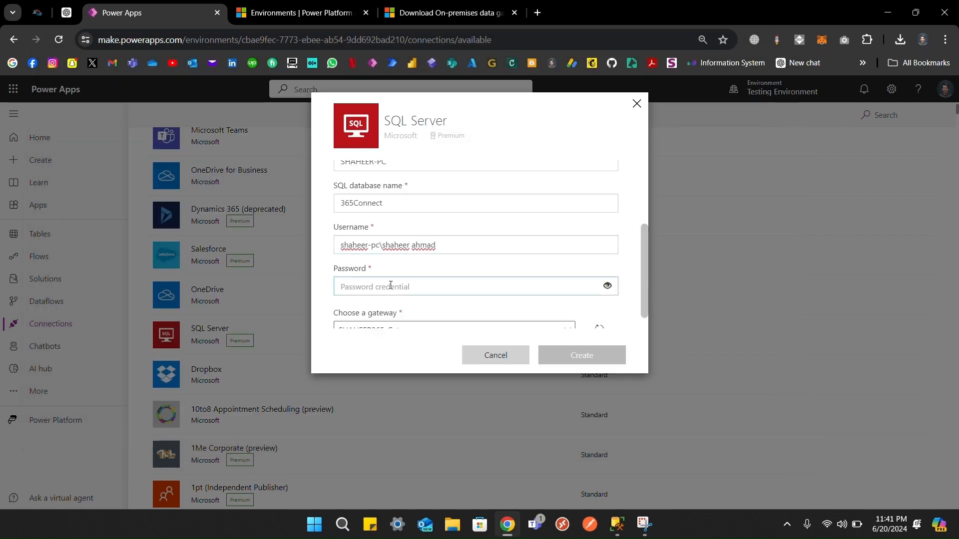
scroll(390, 285, "down", 1)
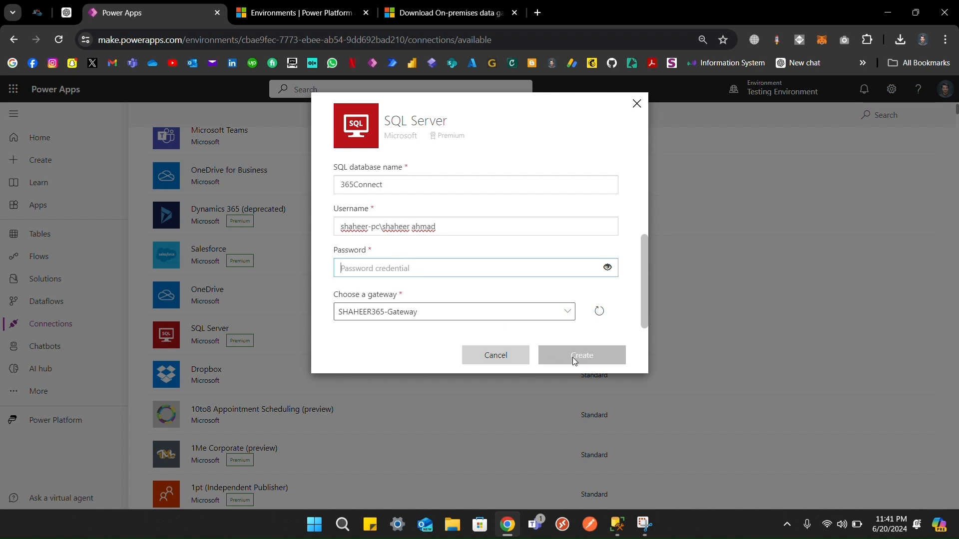
left_click(417, 25)
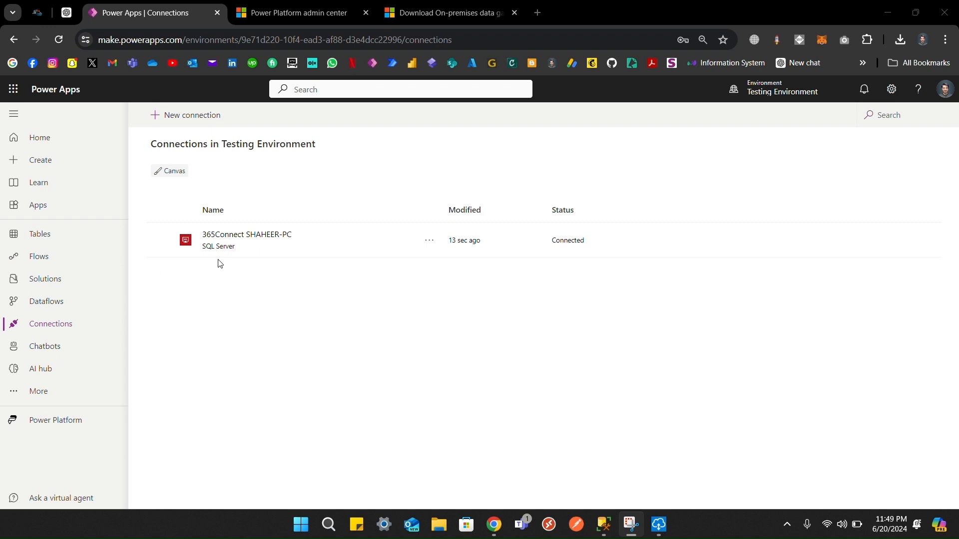
left_click(58, 289)
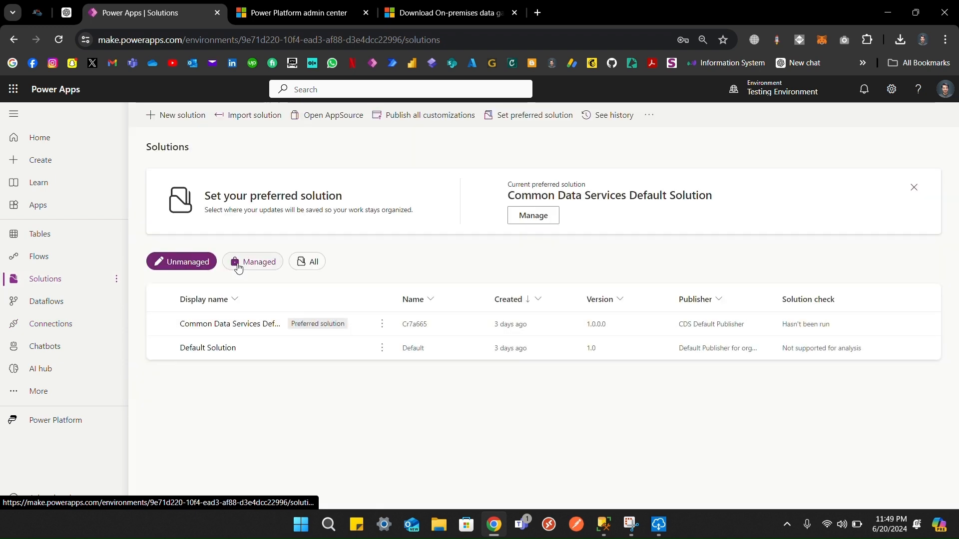
Step: Start a new solution with display name 'Call a Stored Procedure in Canvas App'
left_click(176, 115)
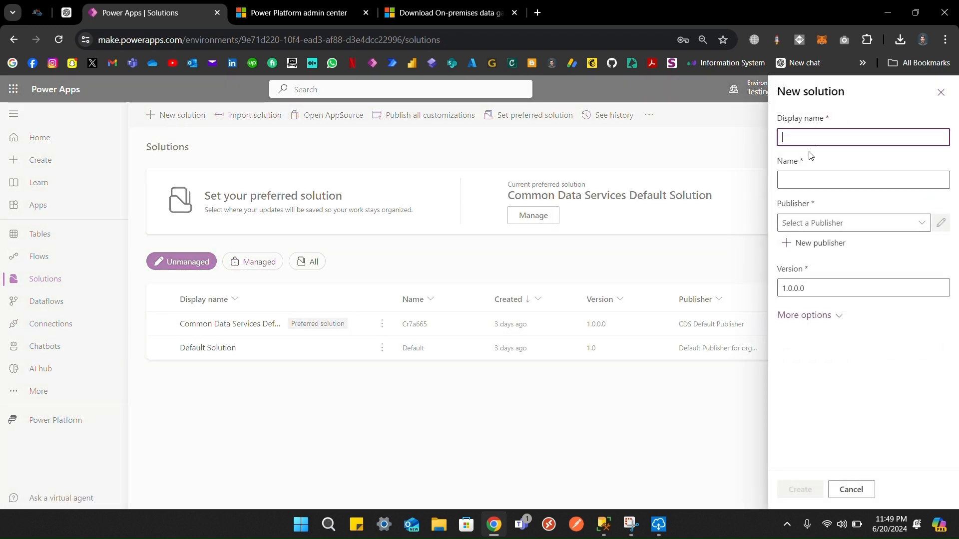
left_click(824, 140)
type("Call a Stored Procedure in Canvas App")
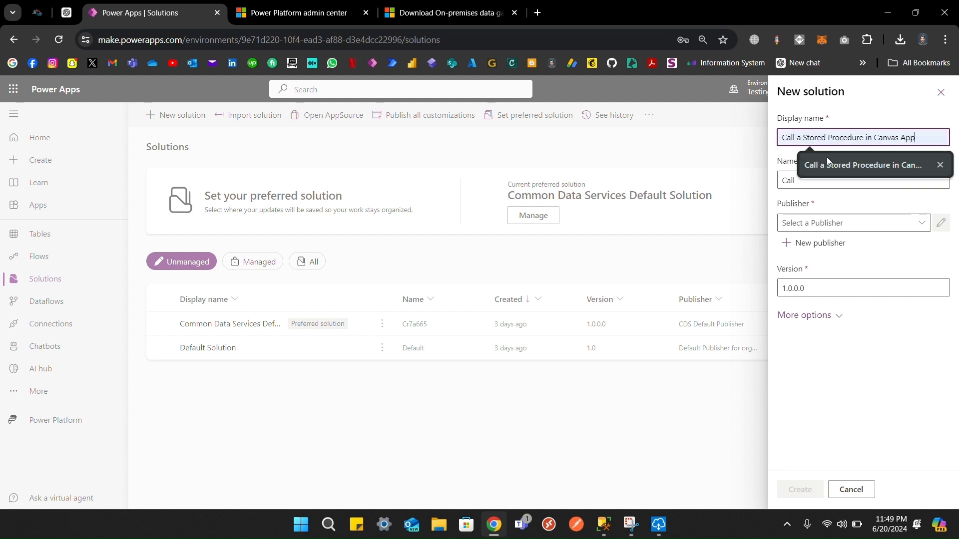
left_click(826, 157)
left_click(832, 220)
left_click(922, 223)
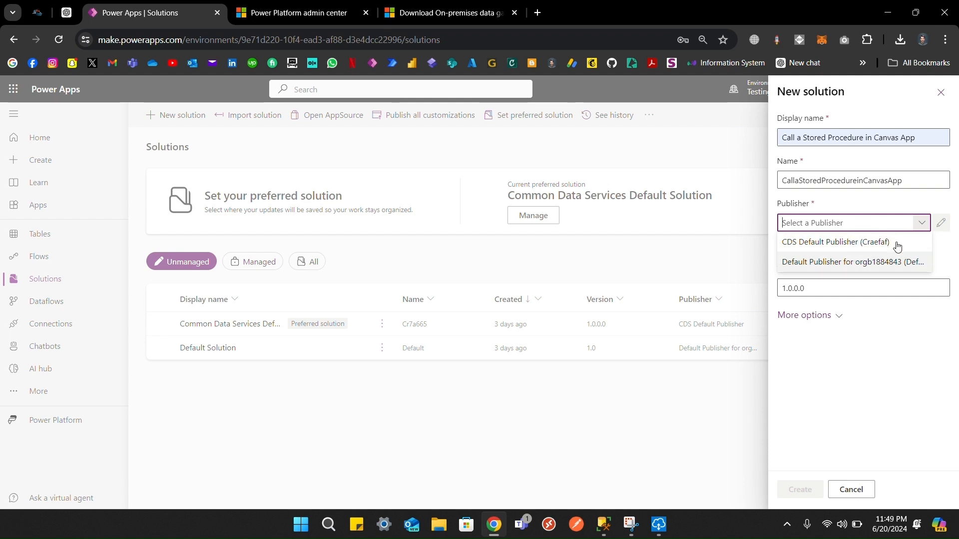
left_click(882, 380)
Step: Create a new publisher named after the user, with no space in Name and prefix sa
left_click(817, 244)
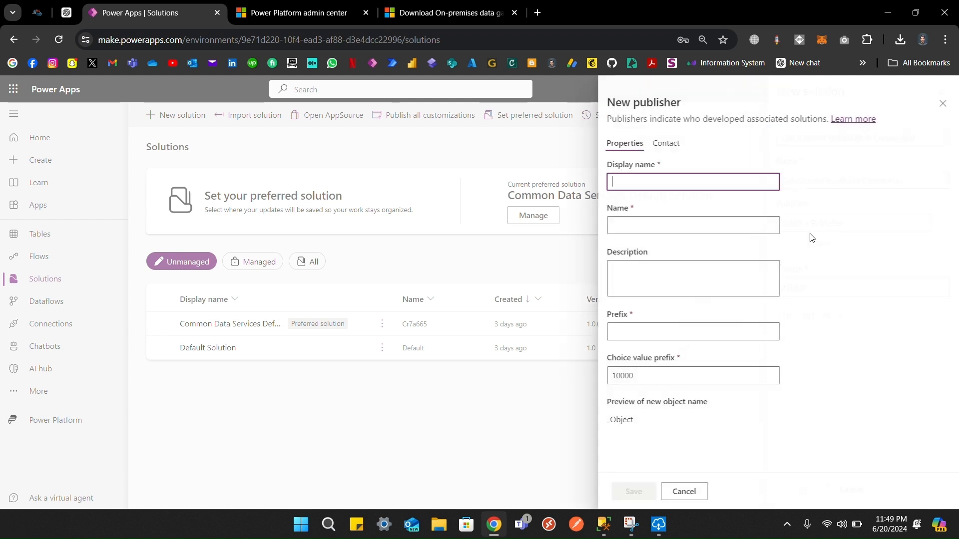
type("Shahe")
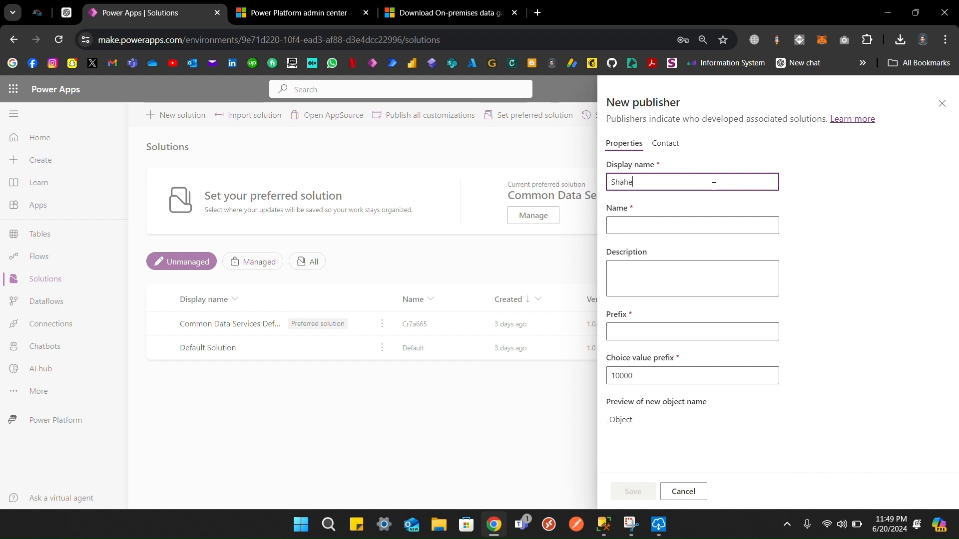
type("er Ahmad")
key("ctrl+a")
key("ctrl+c")
left_click(670, 225)
key("ctrl+v")
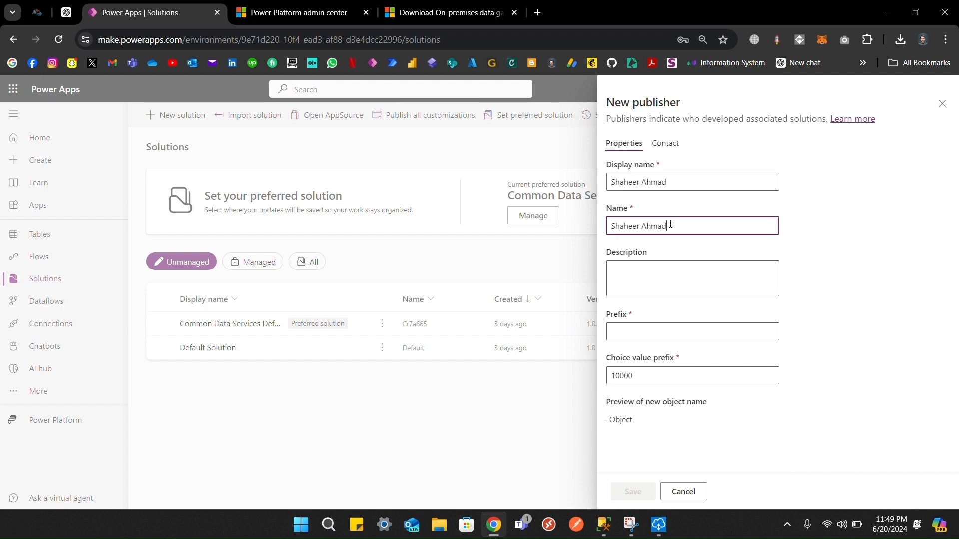
left_click(640, 225)
key("BackSpace")
left_click(635, 331)
type("sa")
left_click(631, 495)
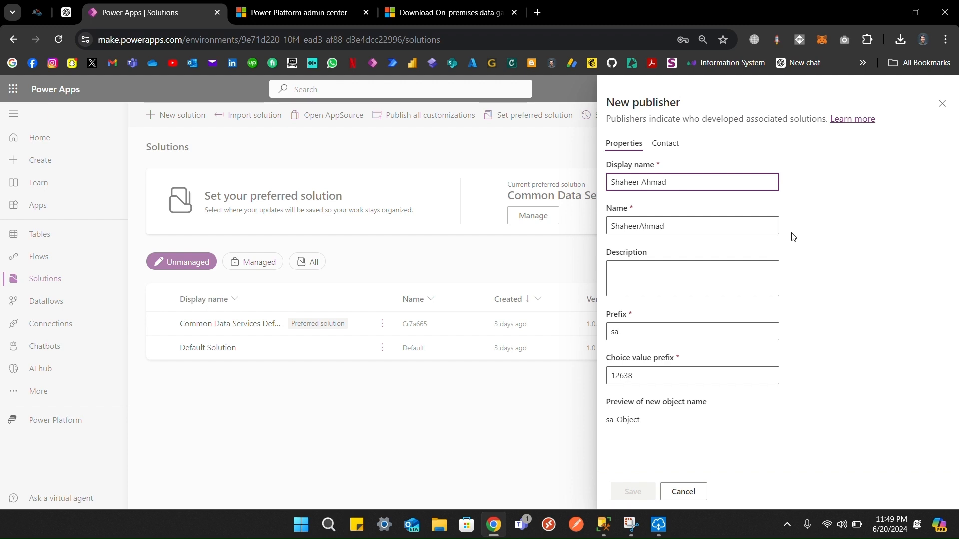
Step: Select the new publisher for the solution and create it
left_click(860, 226)
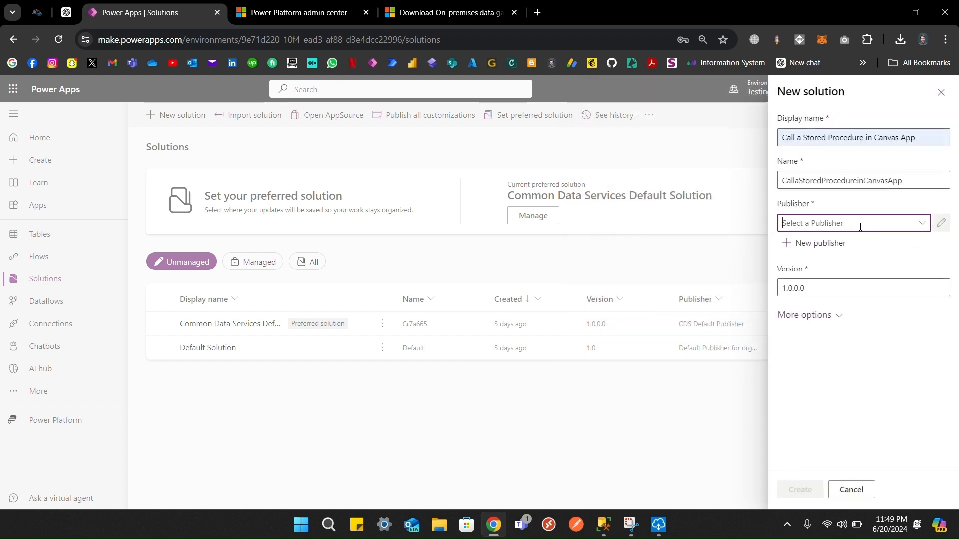
left_click(923, 223)
left_click(815, 278)
left_click(799, 489)
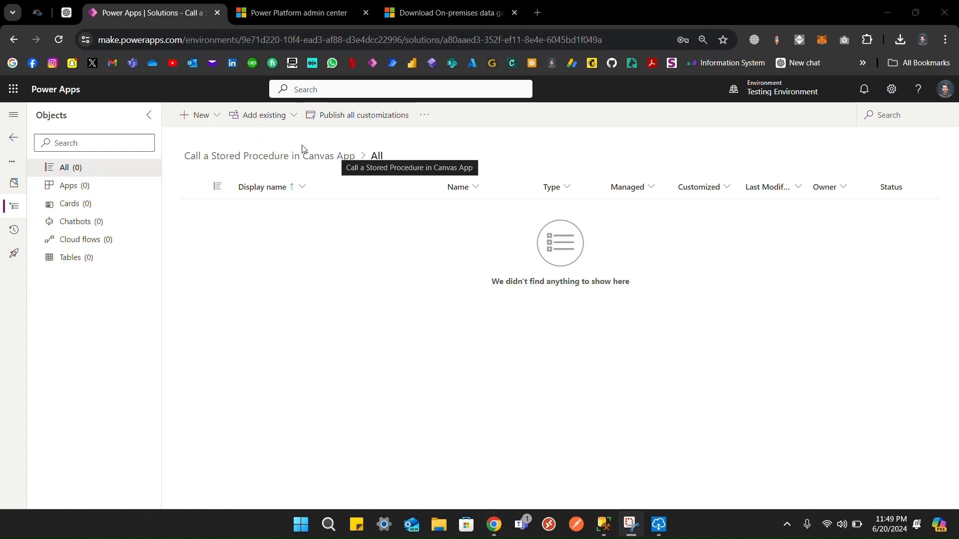
Step: Create a blank tablet-format canvas app named 'Call a Stored Procedure'
left_click(195, 124)
left_click(194, 124)
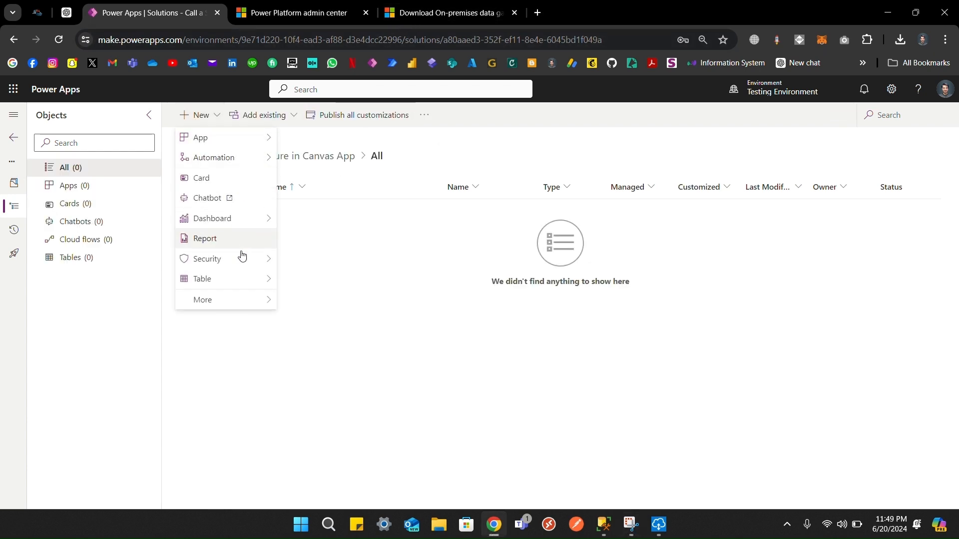
mouse_move(265, 137)
left_click(293, 145)
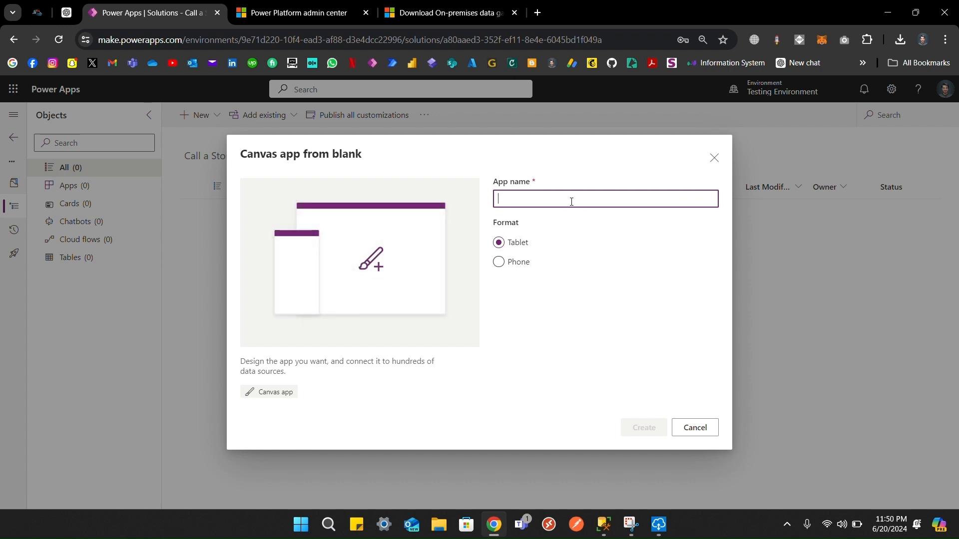
type("Calla")
key("BackSpace")
type("a St")
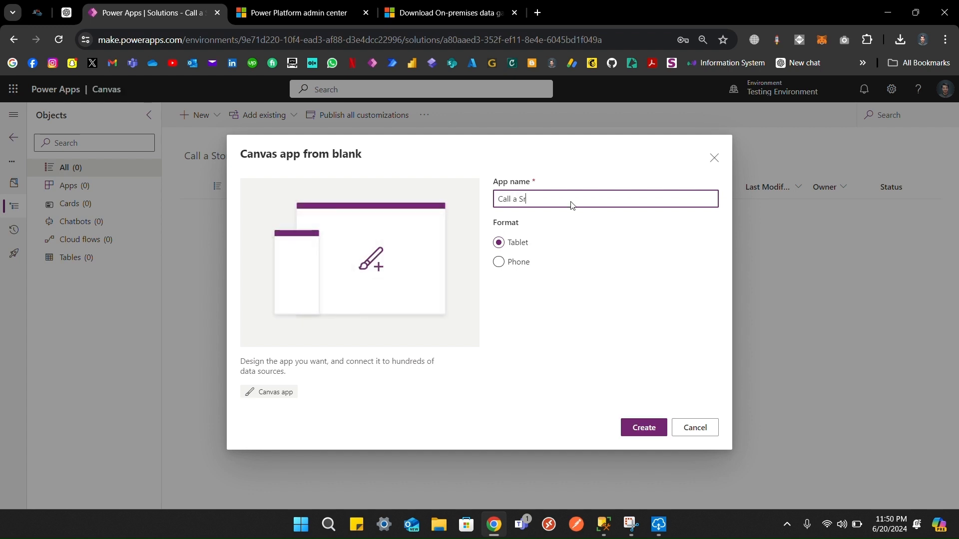
type("ored Procedure")
key("BackSpace")
key("BackSpace")
left_click(645, 429)
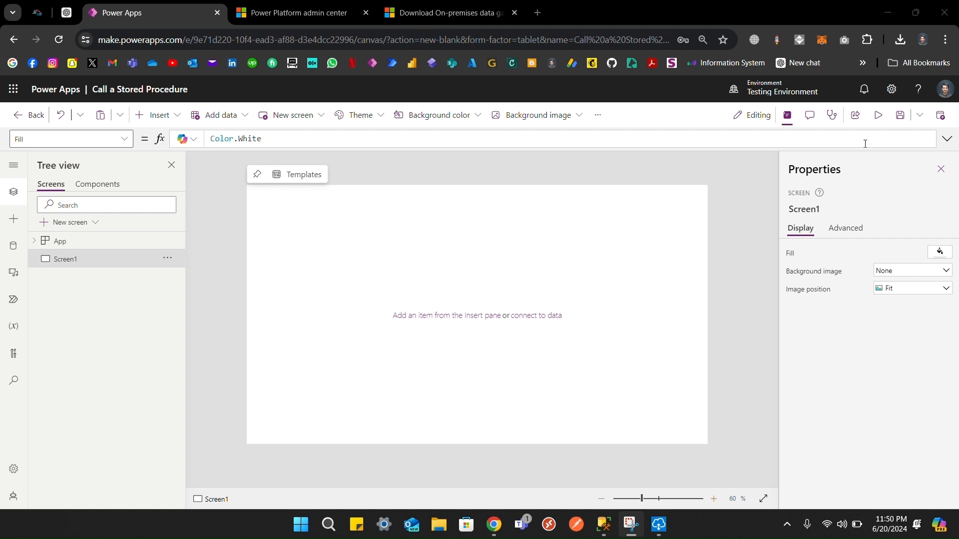
Step: Save the app, then check that the SQL Server stored procedures feature is On under Upcoming features
left_click(900, 114)
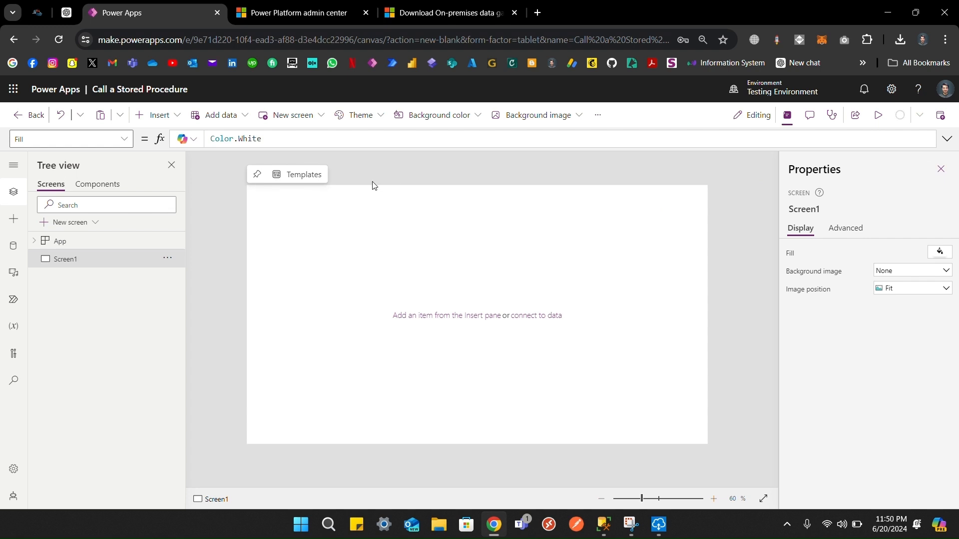
left_click(602, 117)
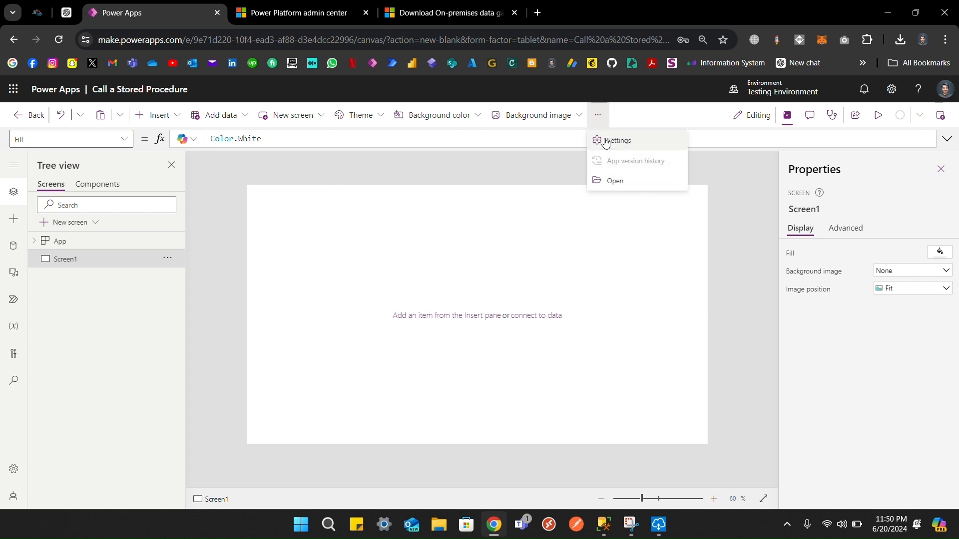
left_click(606, 143)
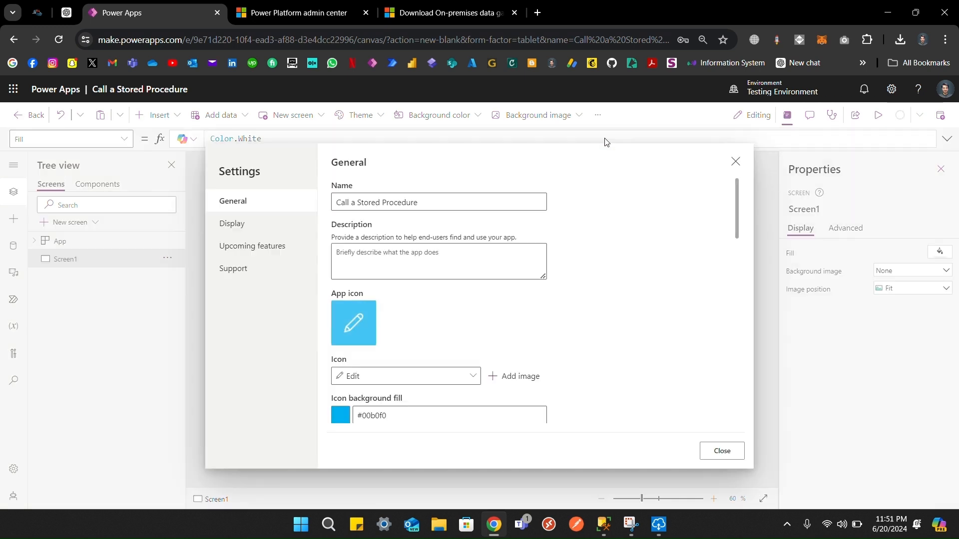
left_click(254, 247)
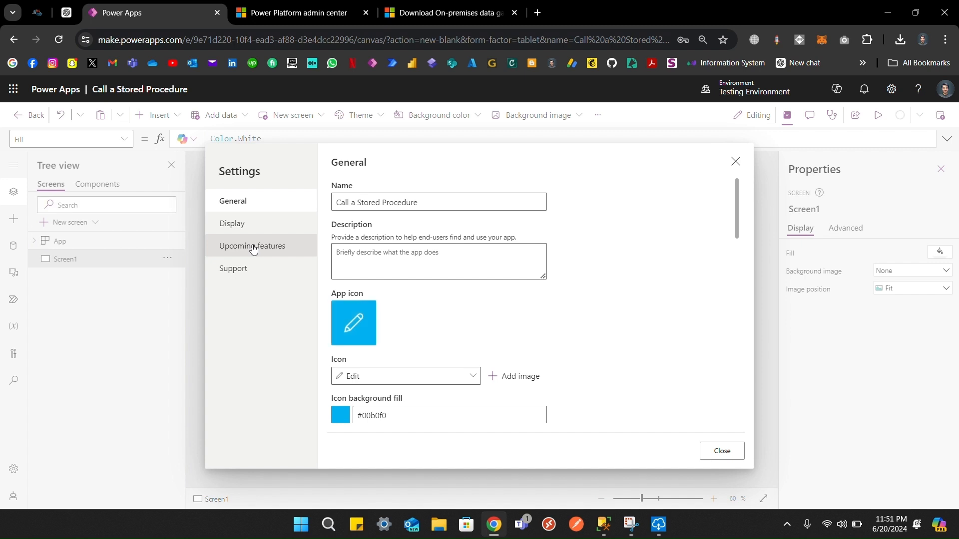
left_click(252, 246)
left_click(394, 183)
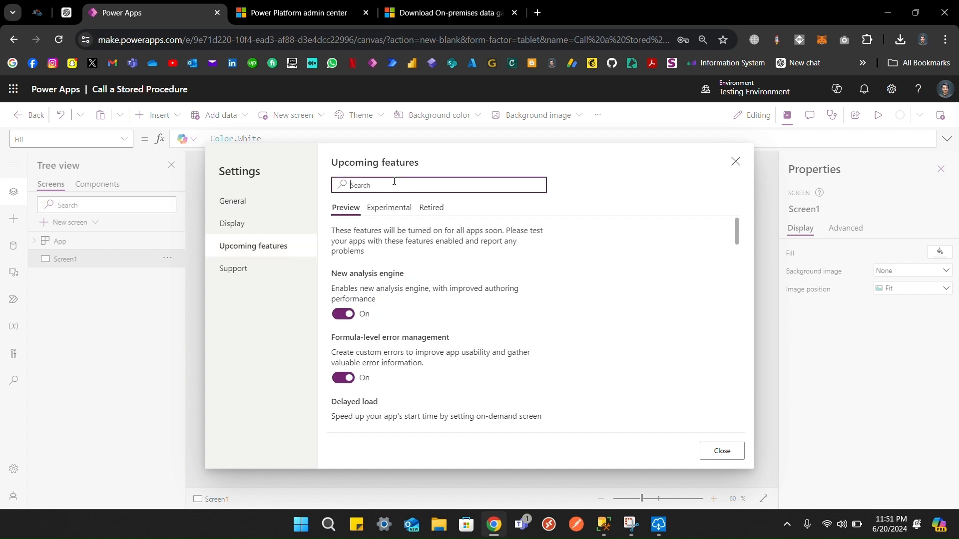
type("sql")
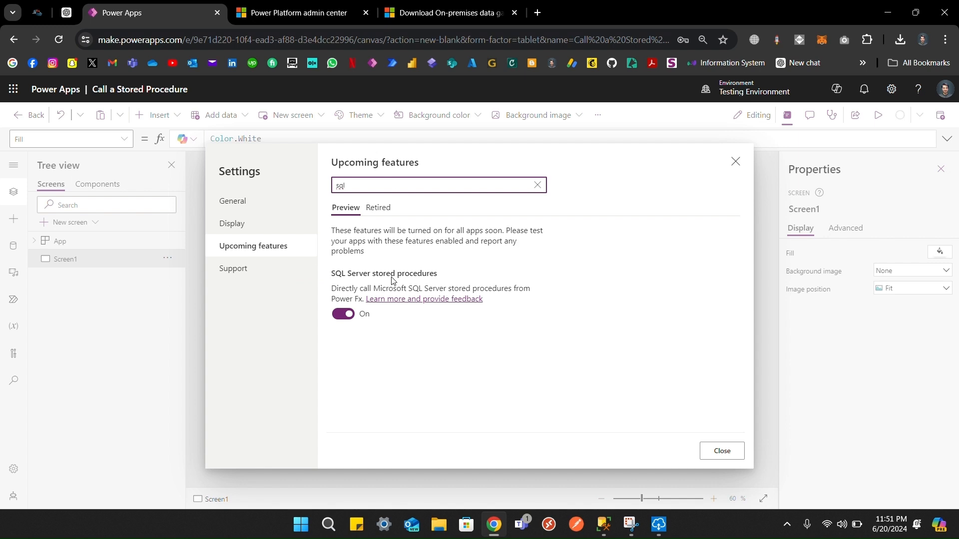
left_click(722, 450)
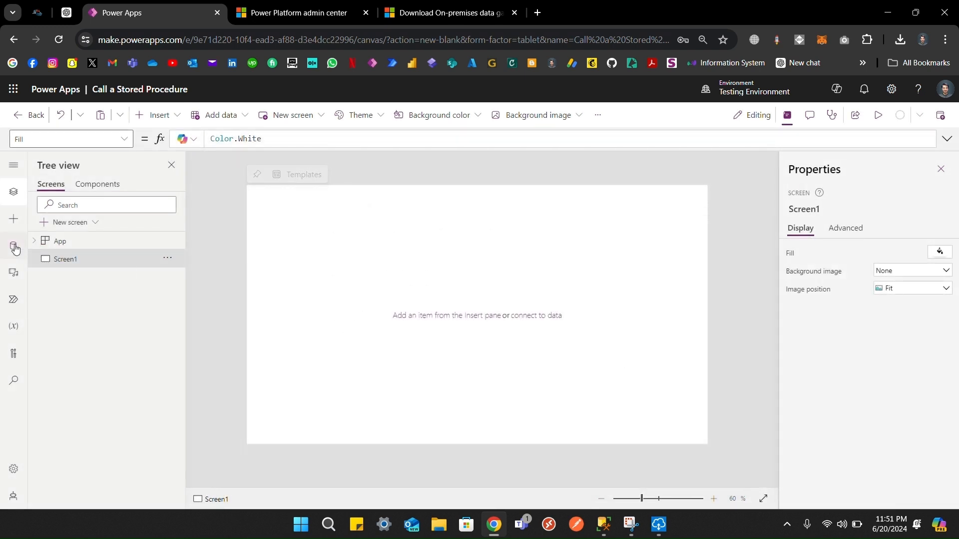
Step: Add data from the SQL Server connector using the existing connection
left_click(15, 246)
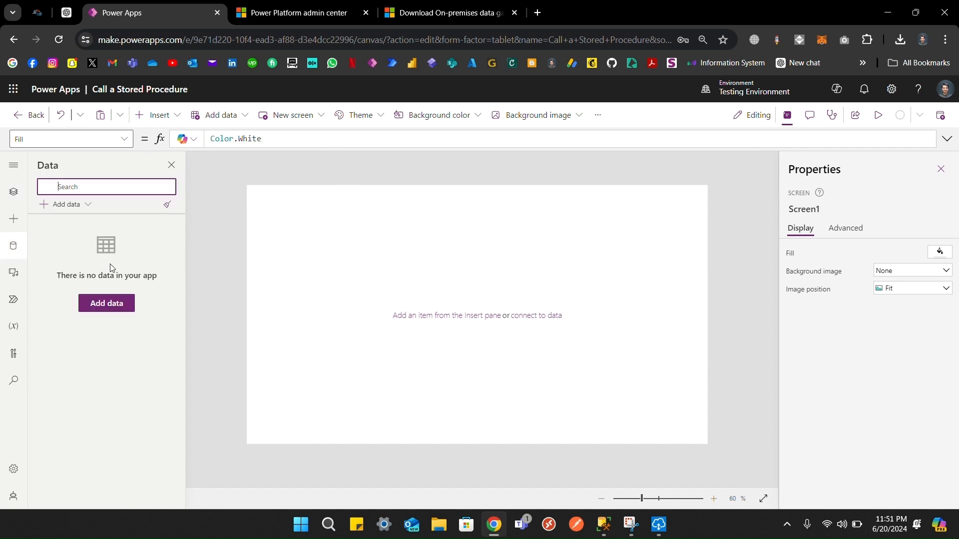
left_click(55, 208)
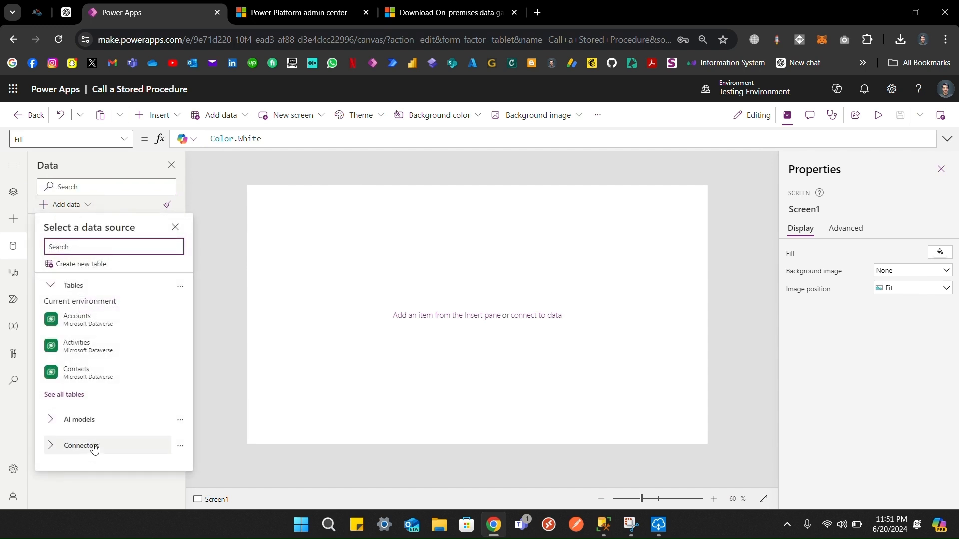
left_click(91, 247)
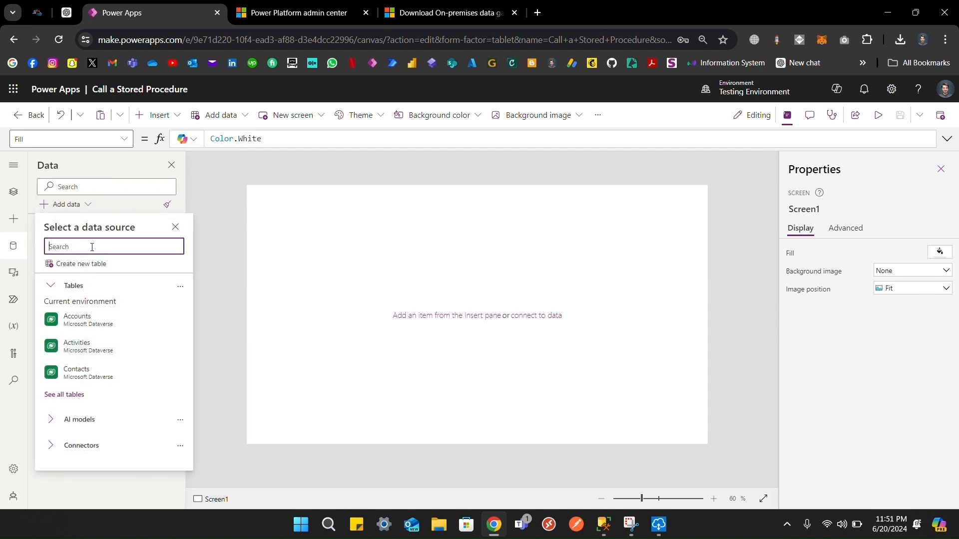
type("sql")
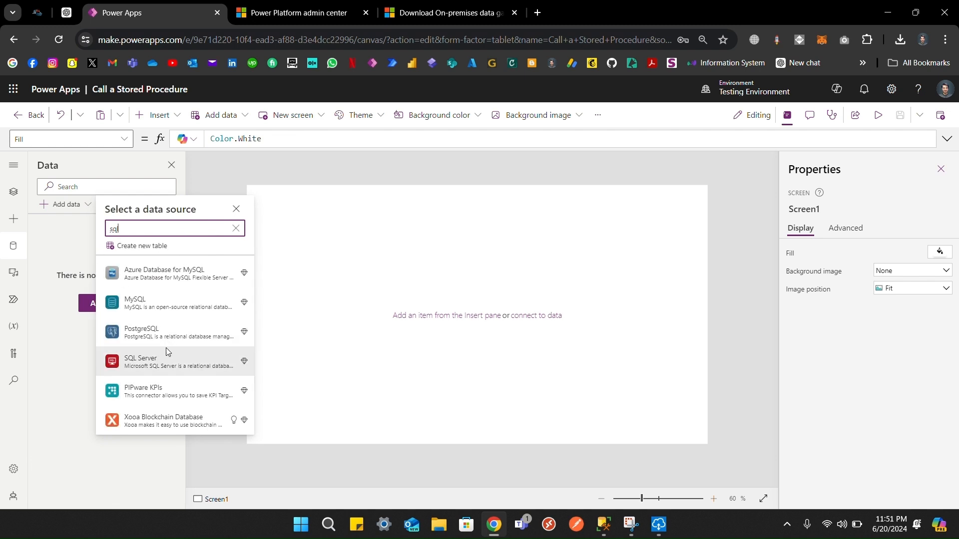
left_click(161, 354)
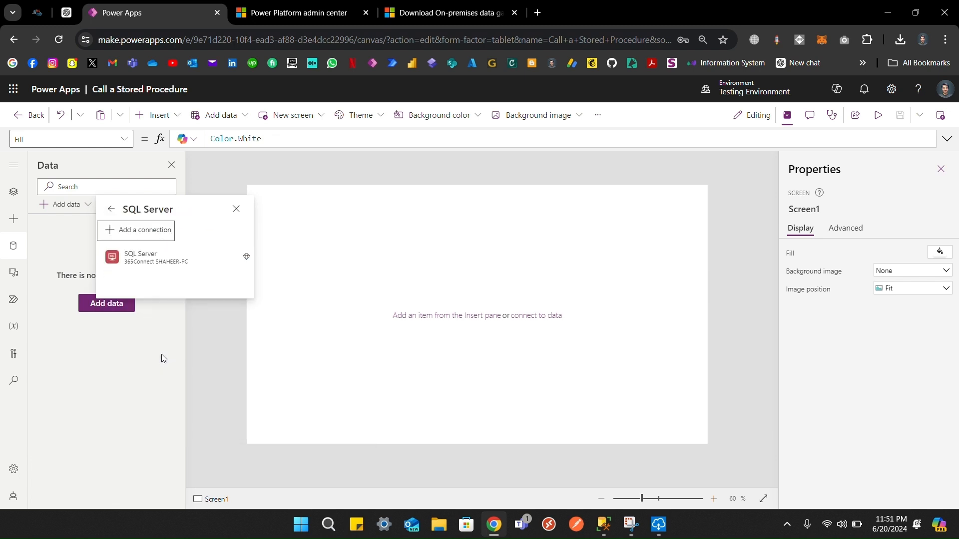
left_click(164, 257)
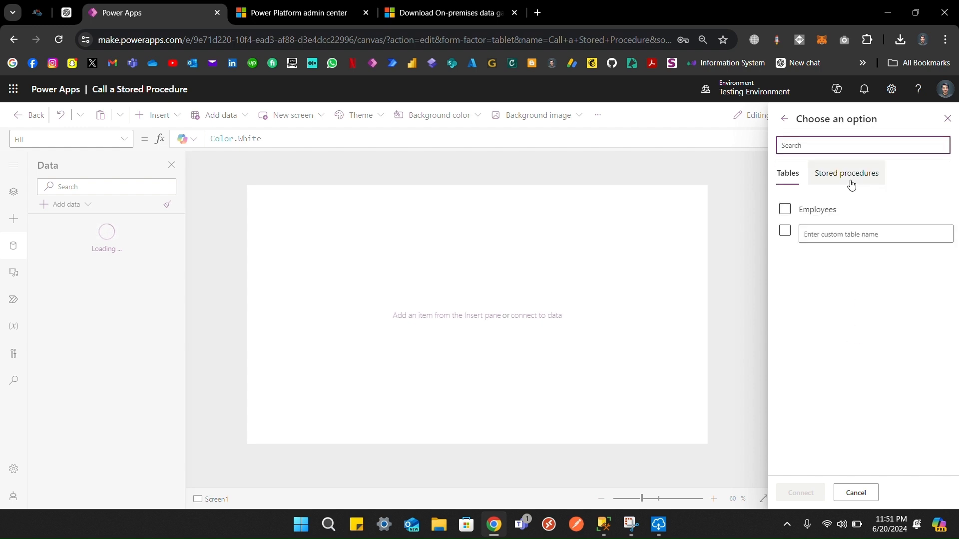
Step: Connect the SearchEmployees stored procedure, marked safe for galleries and tables
left_click(851, 184)
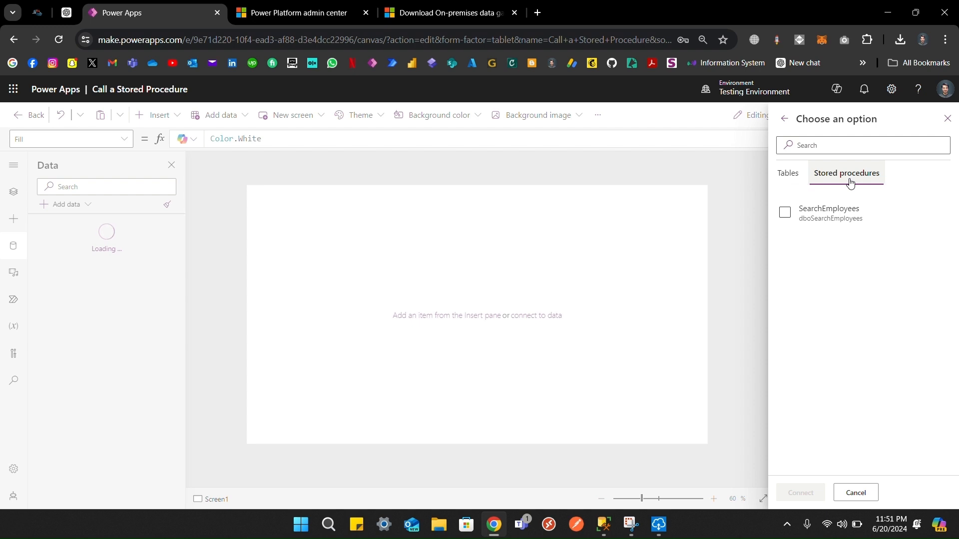
left_click(788, 218)
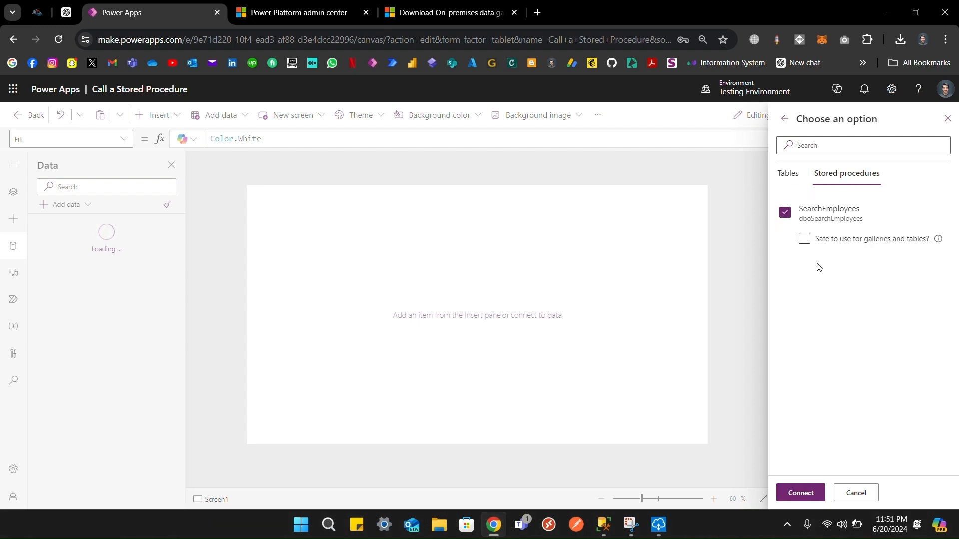
left_click(804, 239)
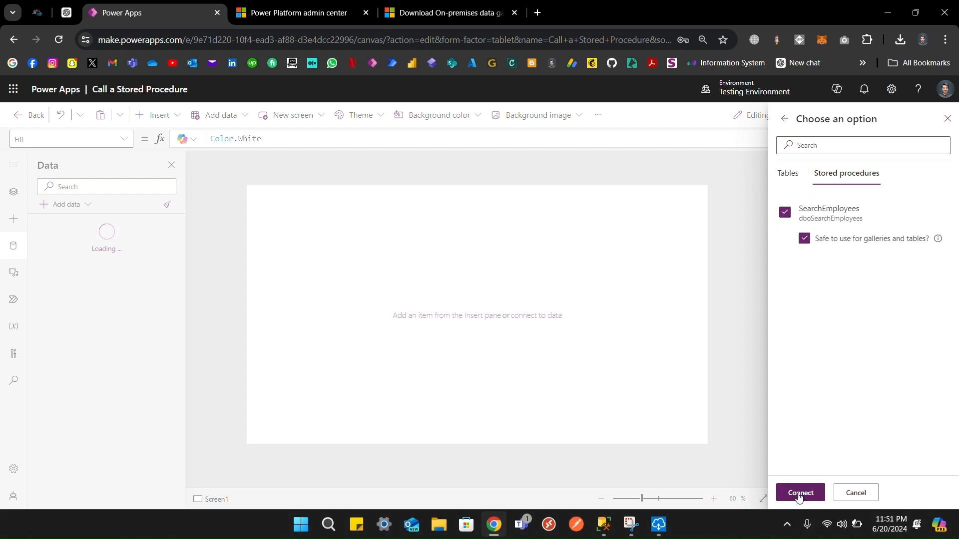
left_click(800, 494)
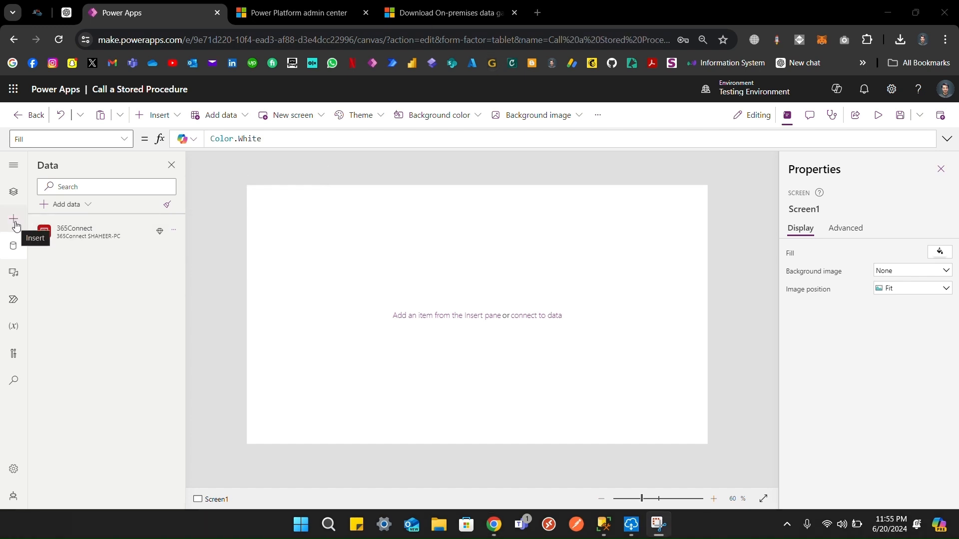
Step: From the Power Automate pane, create a new flow from blank
left_click(14, 300)
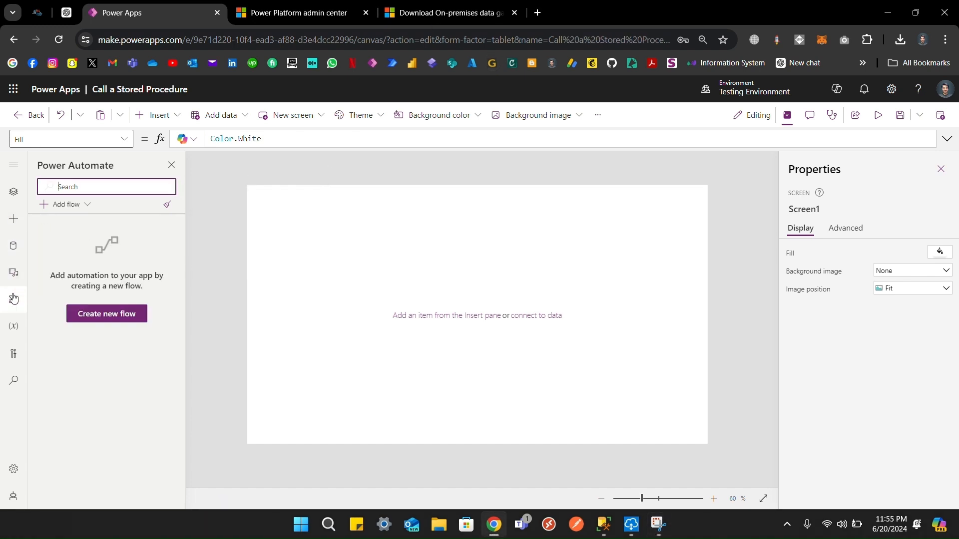
left_click(64, 204)
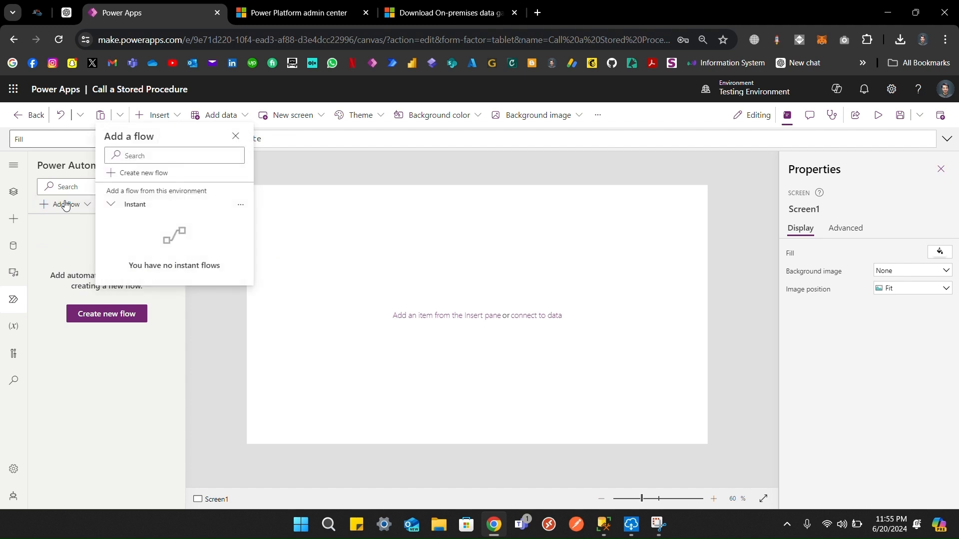
left_click(138, 174)
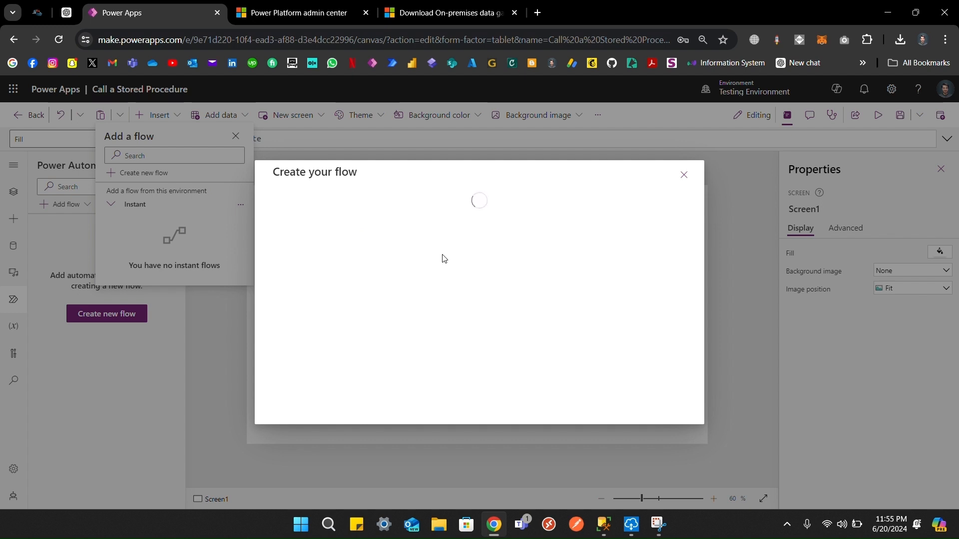
left_click(414, 18)
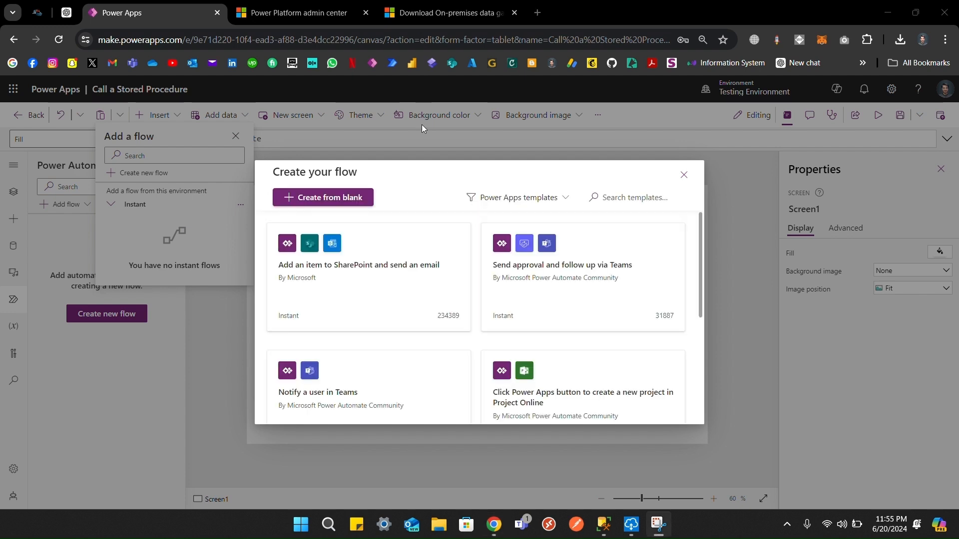
left_click(342, 203)
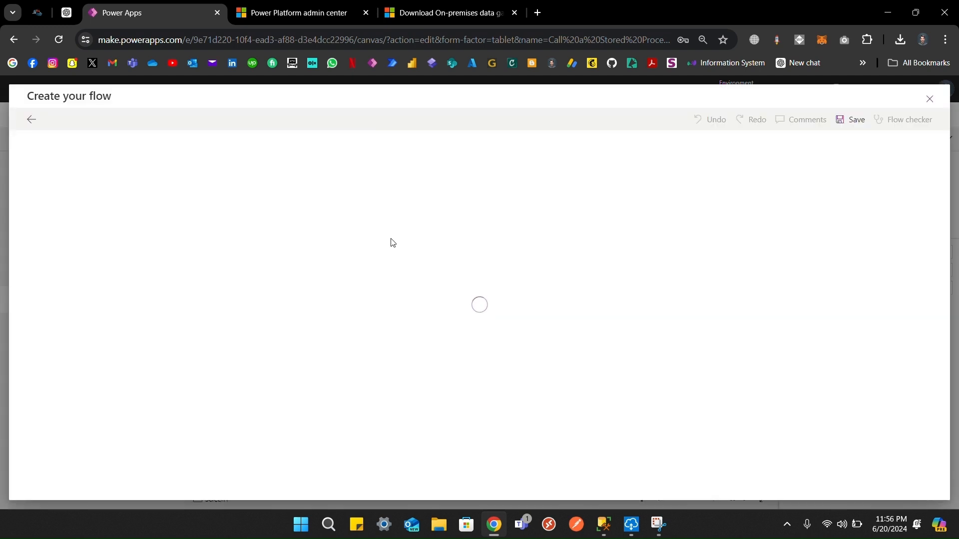
Step: Add a text input named SearchText to the Power Apps (V2) trigger
left_click(382, 149)
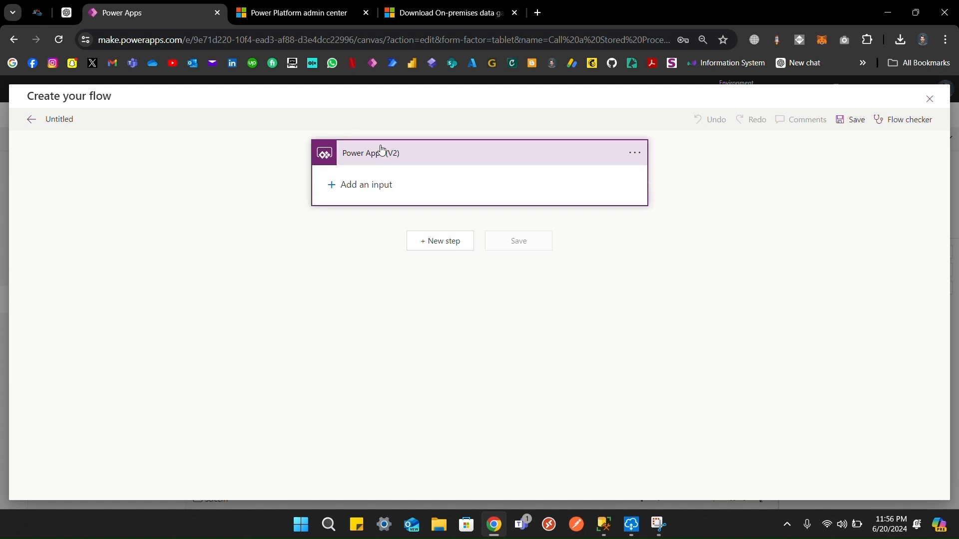
left_click(367, 182)
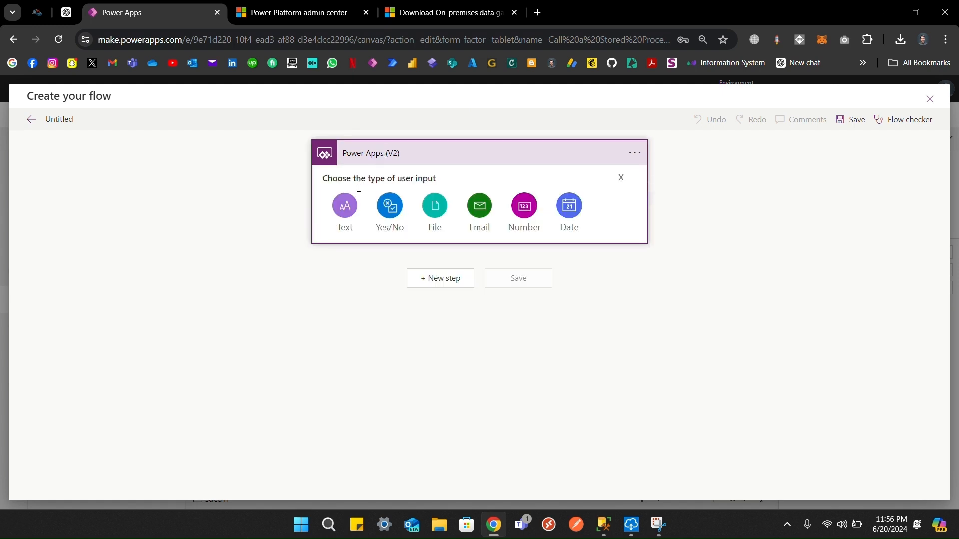
left_click(349, 201)
left_click(376, 180)
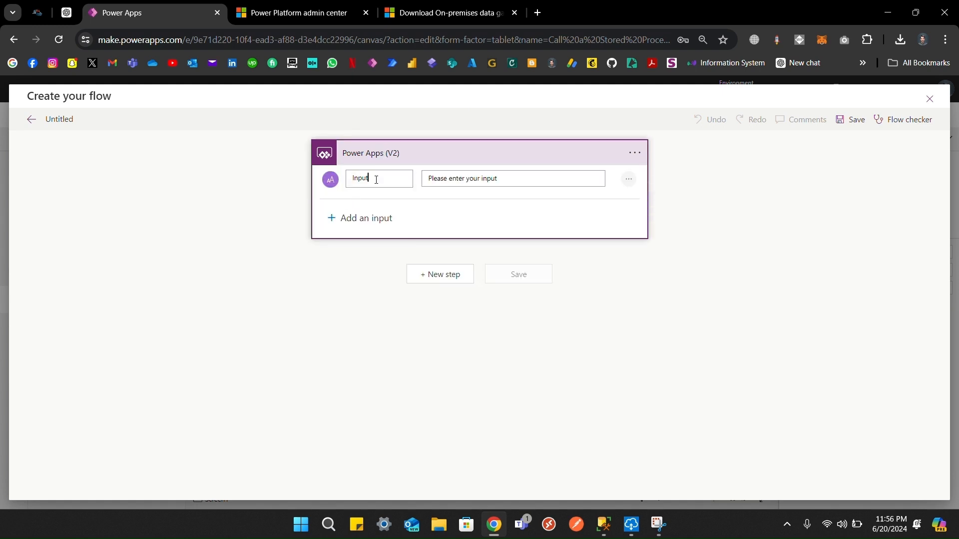
double_click(377, 180)
type("SearchText")
Step: Add a new step, searching 'stored proced' to pick SQL Server's Execute stored procedure action
left_click(432, 278)
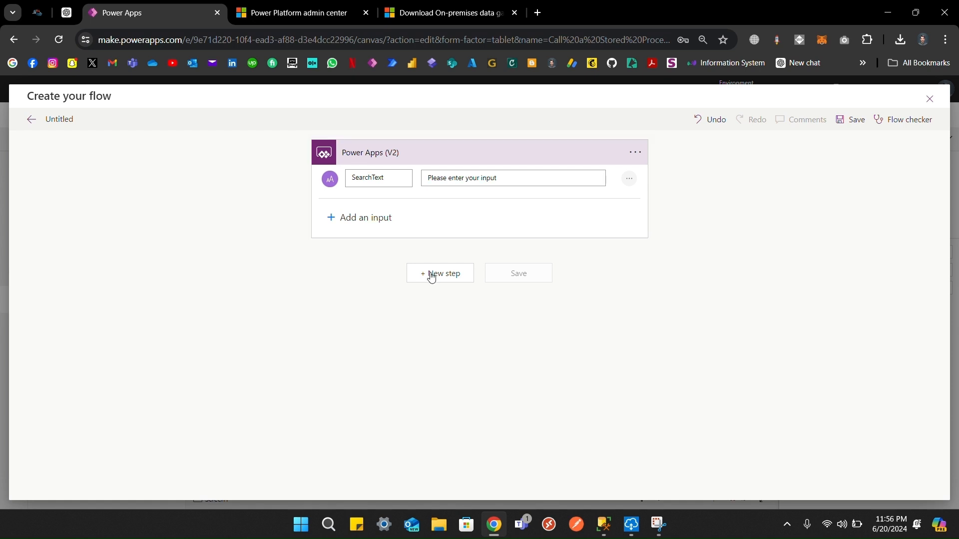
left_click(419, 228)
type("stored")
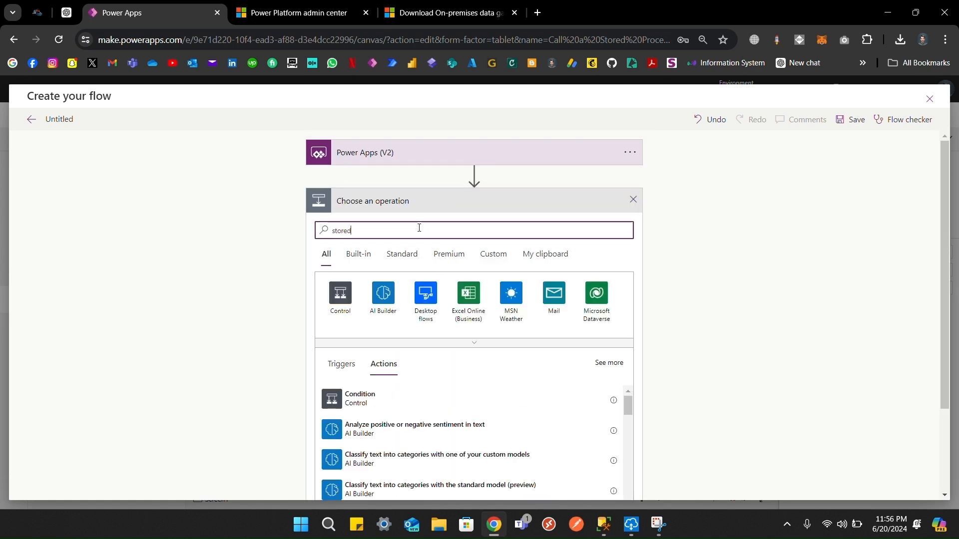
type(" proced")
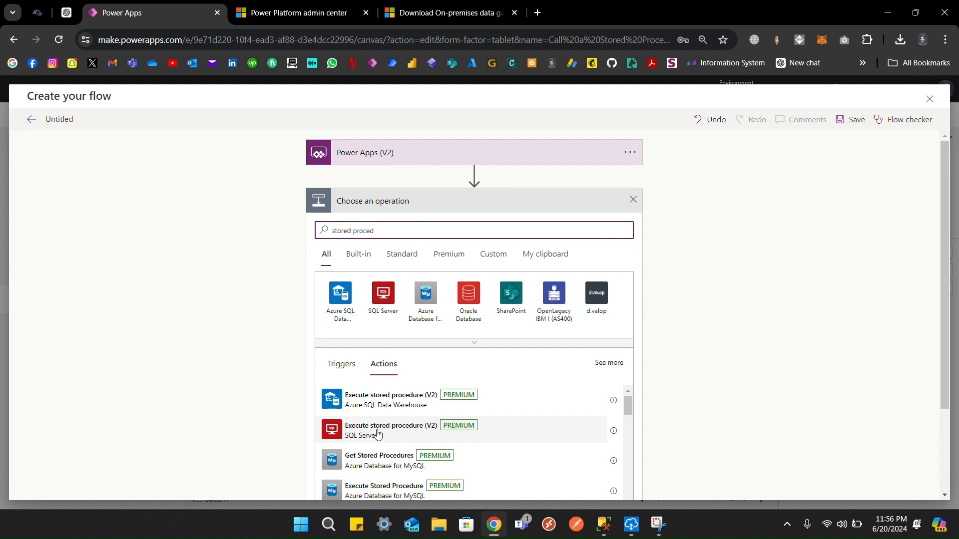
left_click(395, 435)
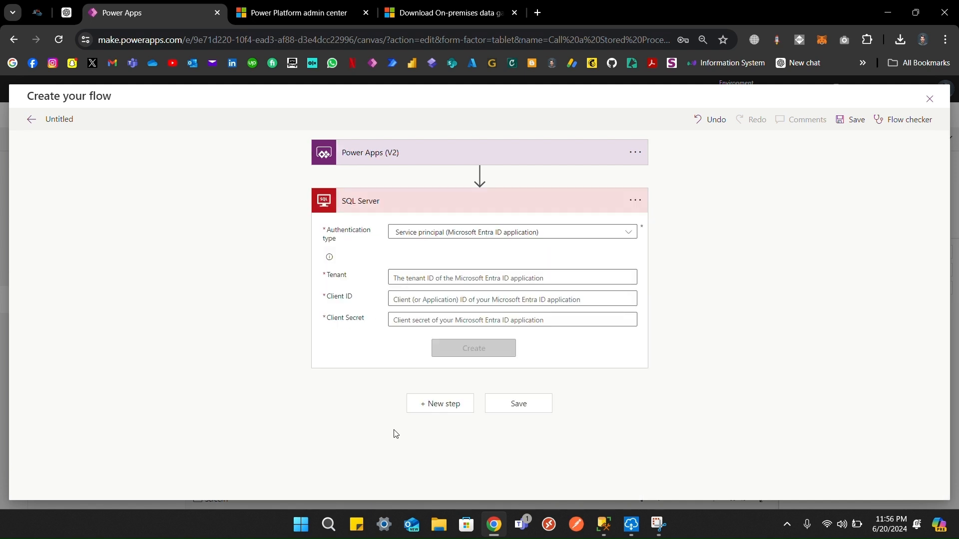
Step: Set the SQL connection to Windows Authentication with the local PC server and database 365Connect
left_click(579, 231)
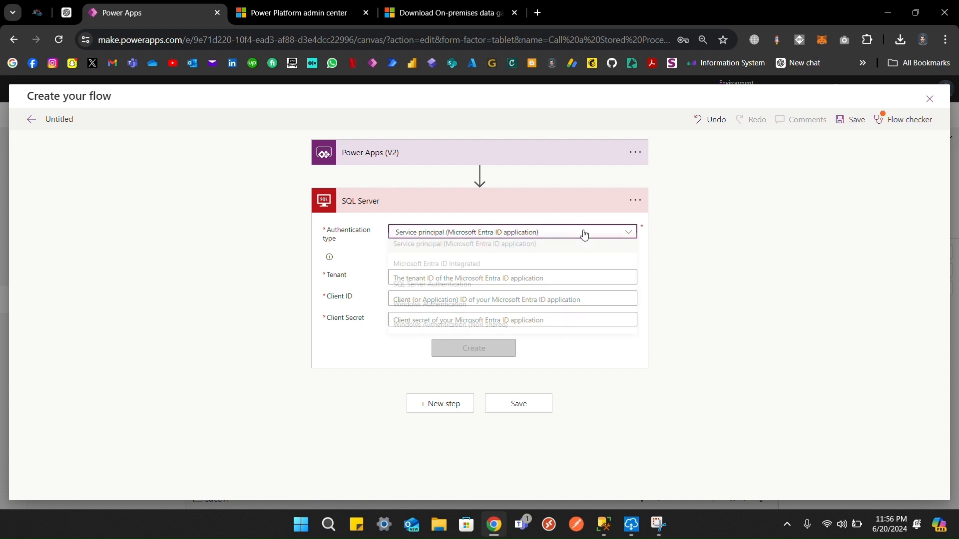
left_click(462, 310)
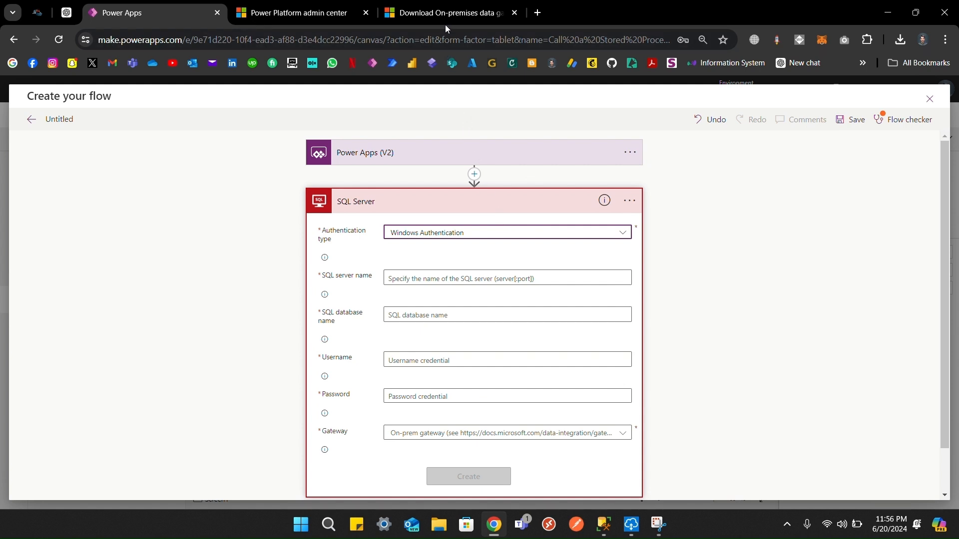
left_click(428, 281)
type("SHAHEER-PC")
key("Tab")
left_click(430, 319)
type("365Connect")
key("Tab")
Step: Fill in the Windows username and choose the on-premises data gateway
left_click(414, 356)
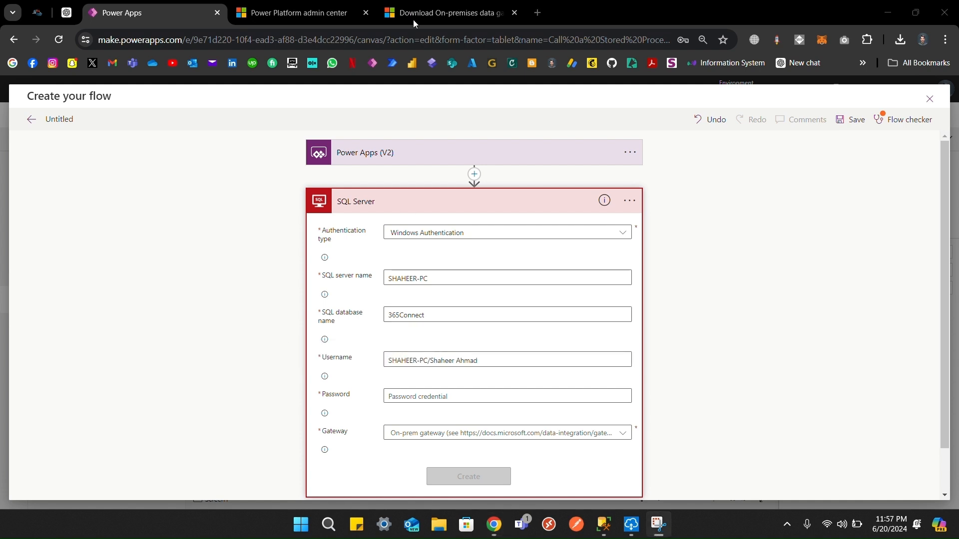
left_click(475, 433)
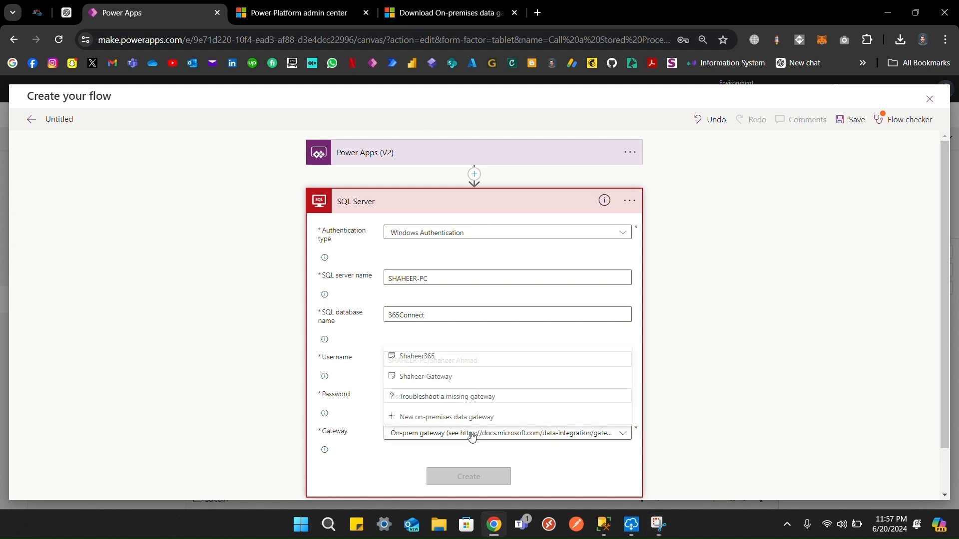
left_click(428, 378)
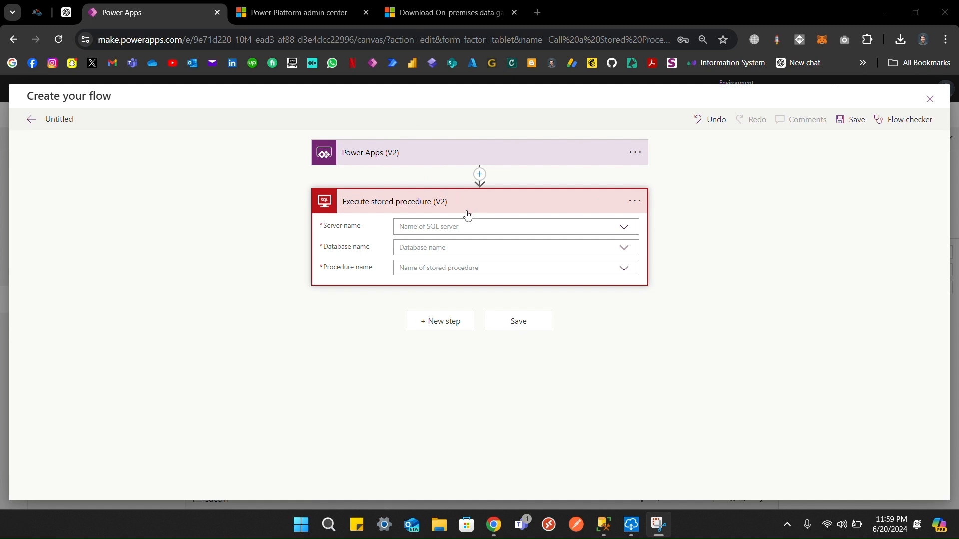
Step: Select the local server, the 365Connect database and the SearchEmployees stored procedure
left_click(486, 227)
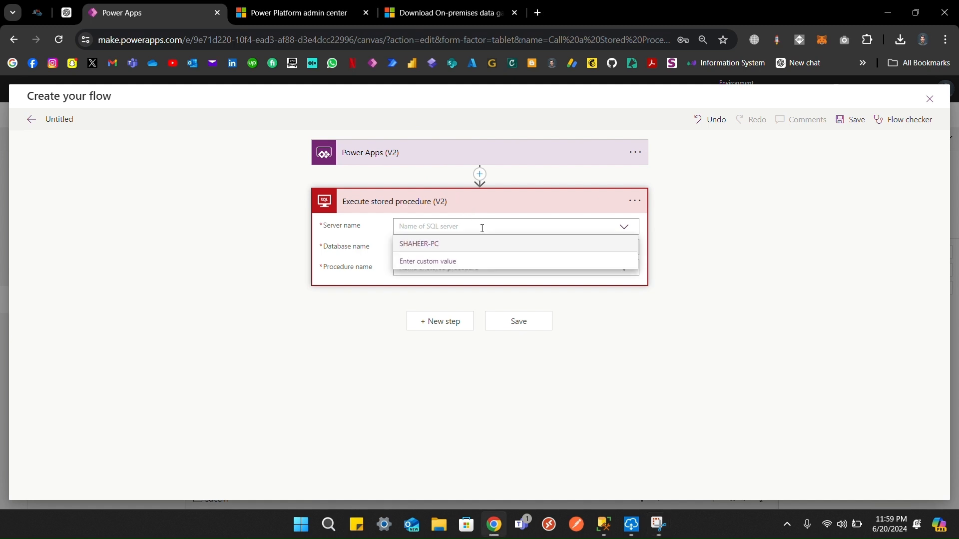
left_click(433, 244)
left_click(457, 253)
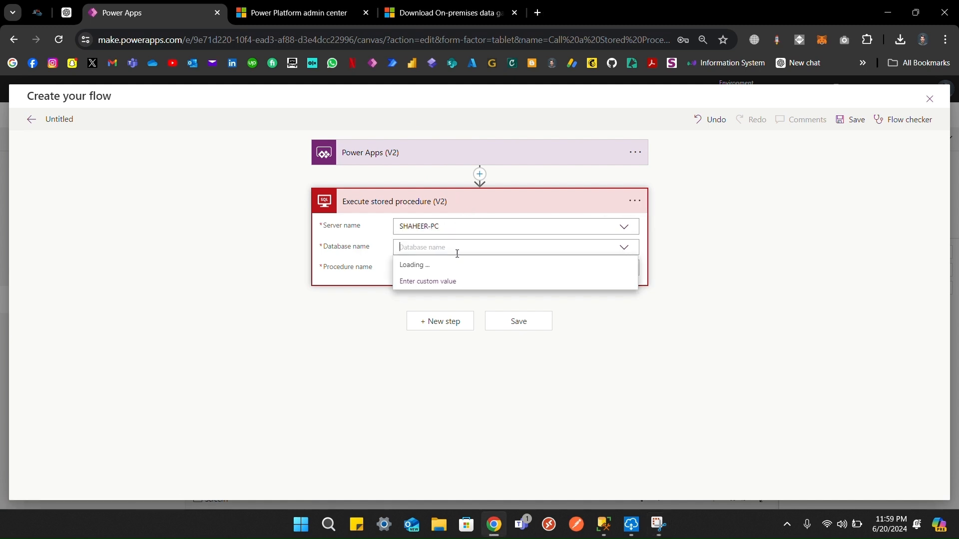
left_click(432, 266)
left_click(434, 269)
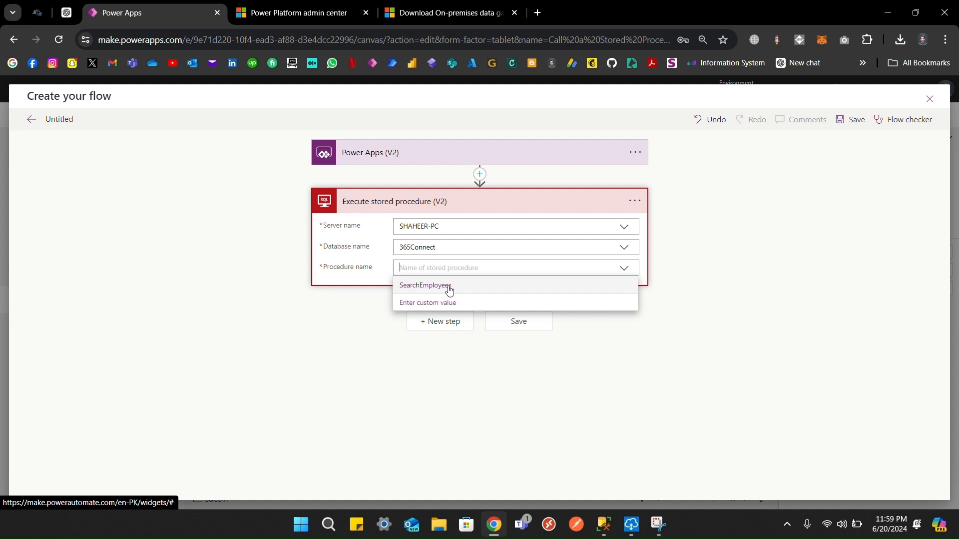
left_click(450, 287)
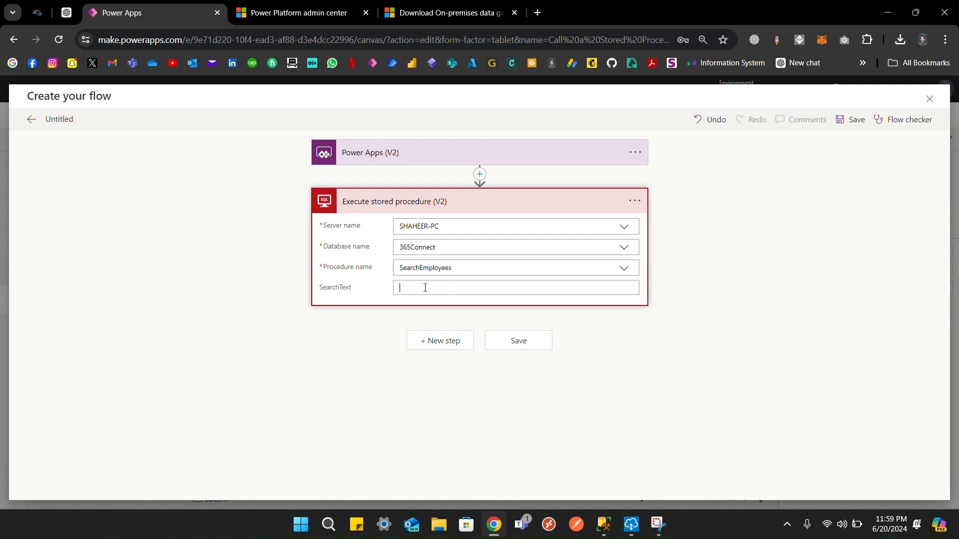
Step: Map the procedure's SearchText parameter to the trigger's SearchText dynamic content
left_click(443, 287)
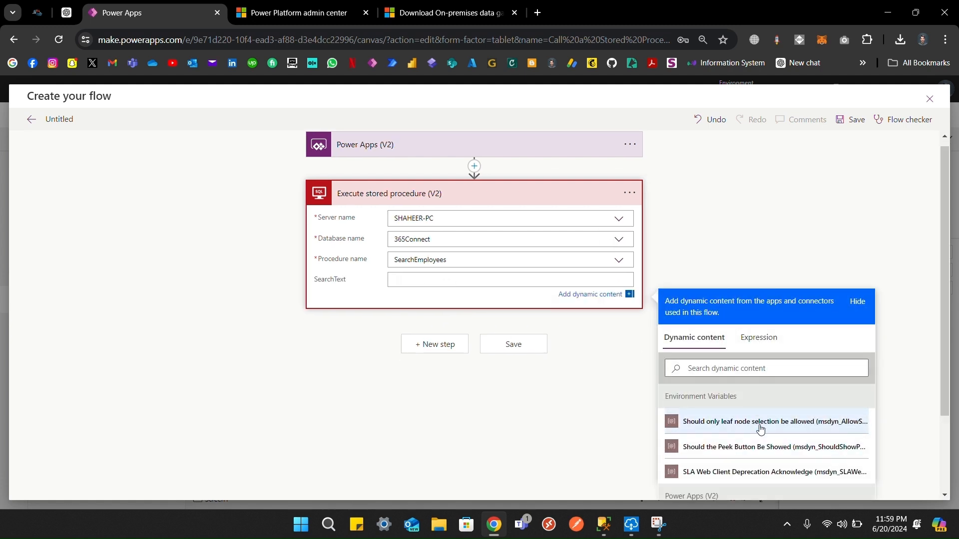
scroll(759, 427, "down", 2)
left_click(747, 425)
scroll(522, 335, "up", 2)
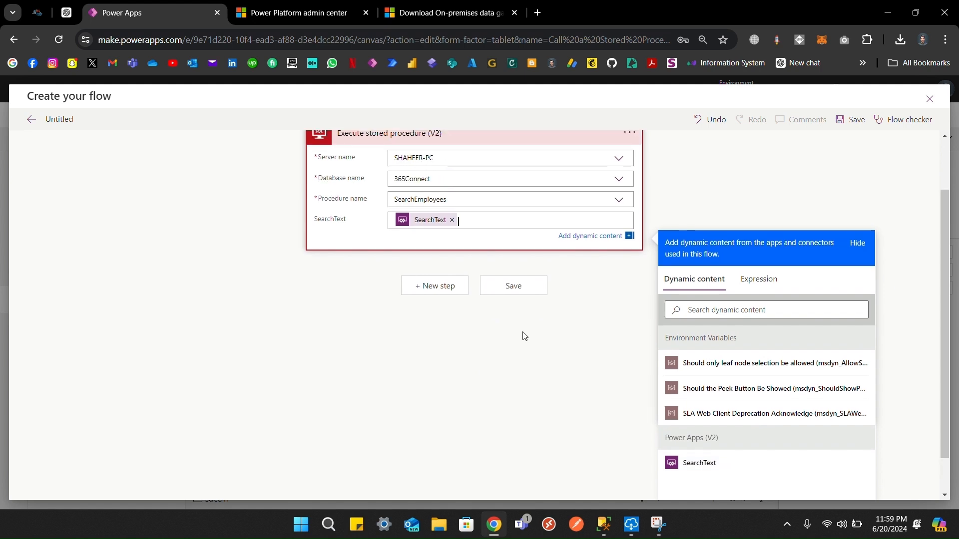
Step: Add a Response action after the stored procedure step
left_click(445, 345)
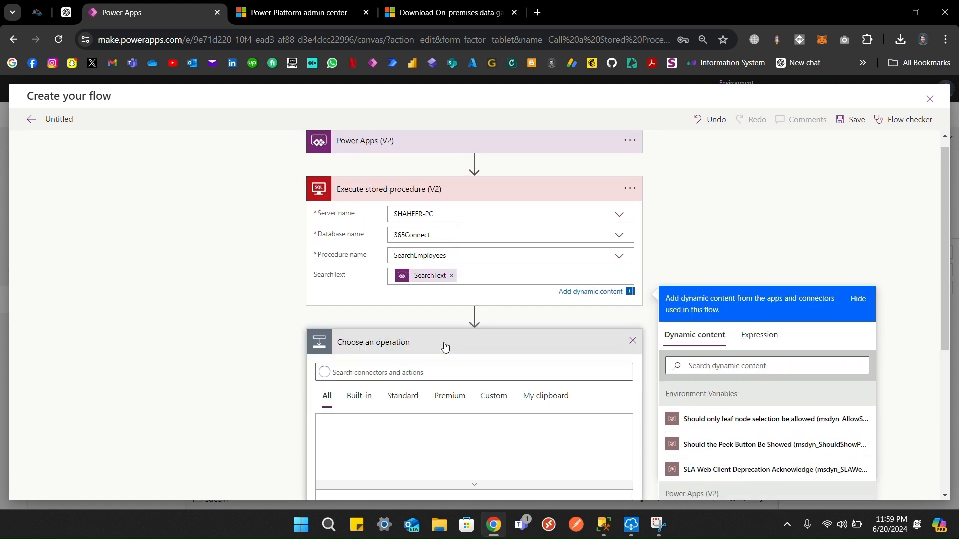
type("r")
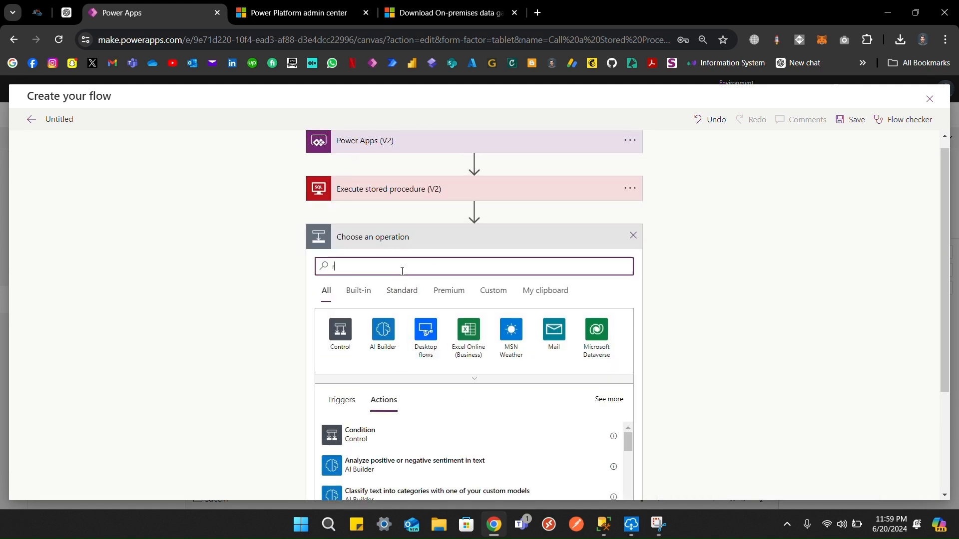
type("epos")
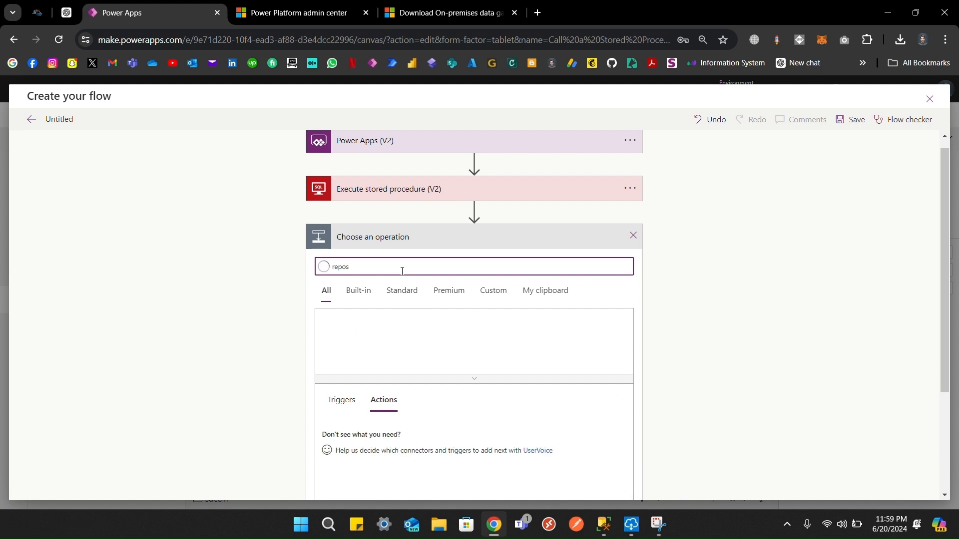
key("BackSpace")
type("nse")
scroll(287, 327, "down", 2)
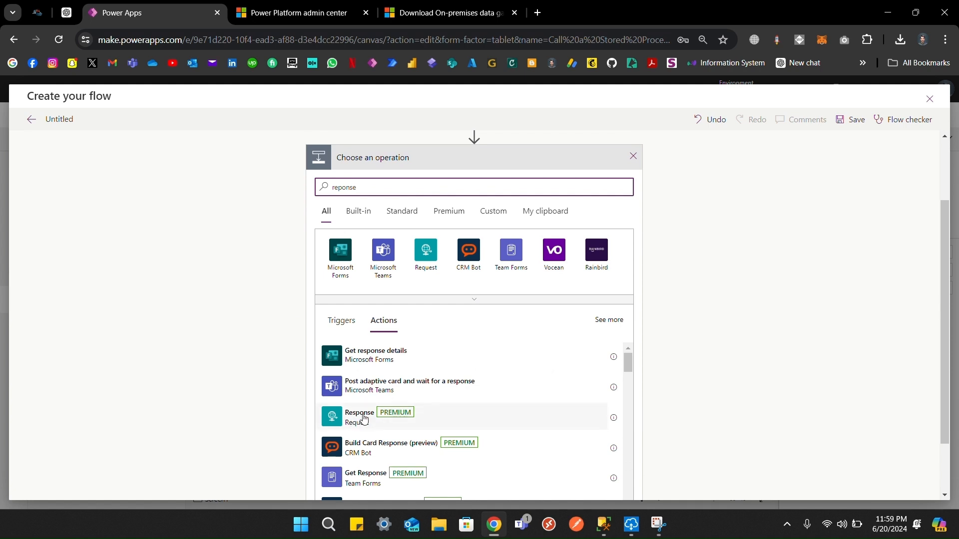
left_click(382, 419)
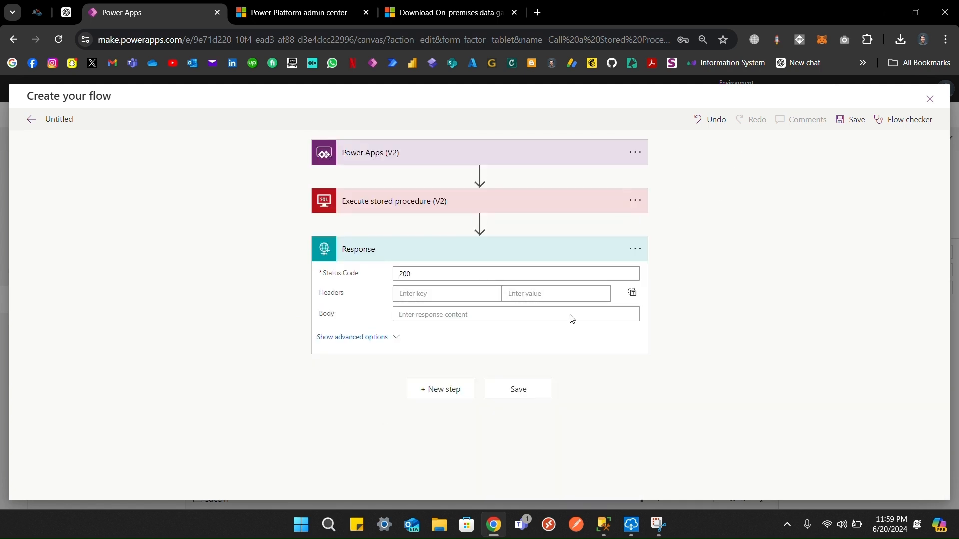
Step: Set the Response body to the procedure's ResultSets and save the flow
left_click(418, 310)
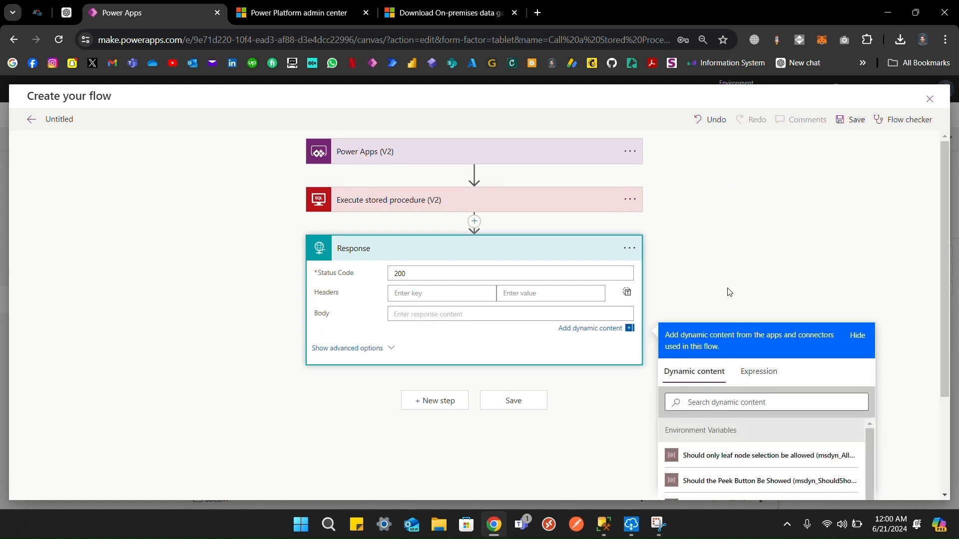
scroll(728, 290, "down", 3)
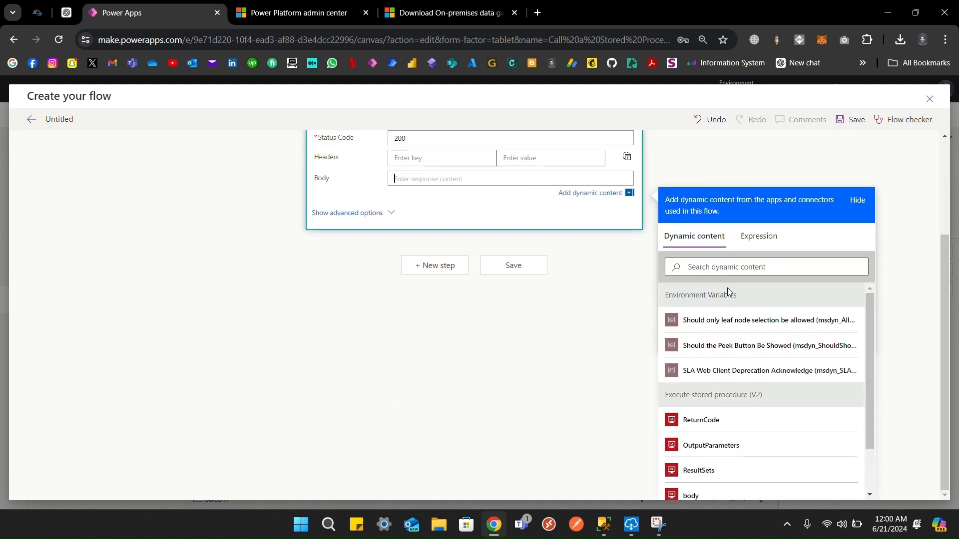
left_click(719, 481)
scroll(546, 375, "up", 3)
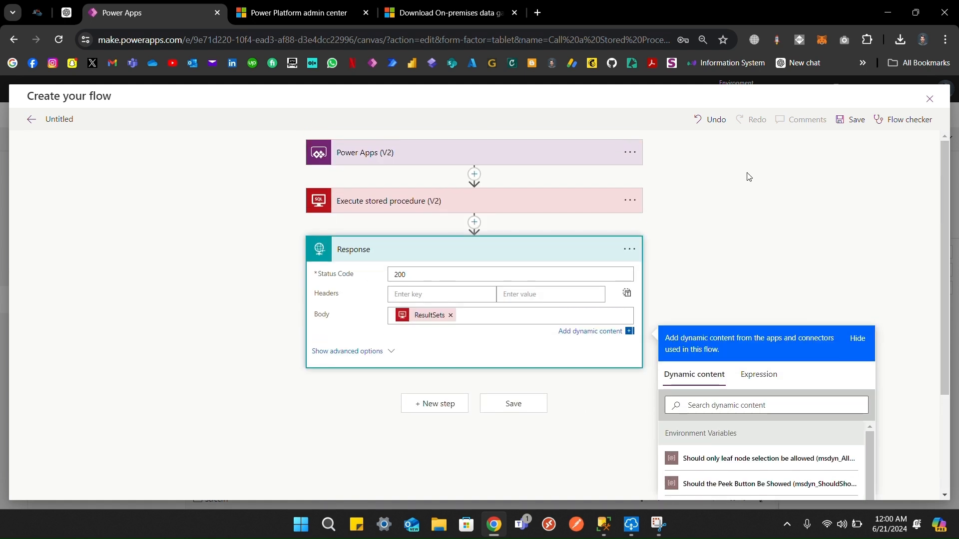
left_click(851, 123)
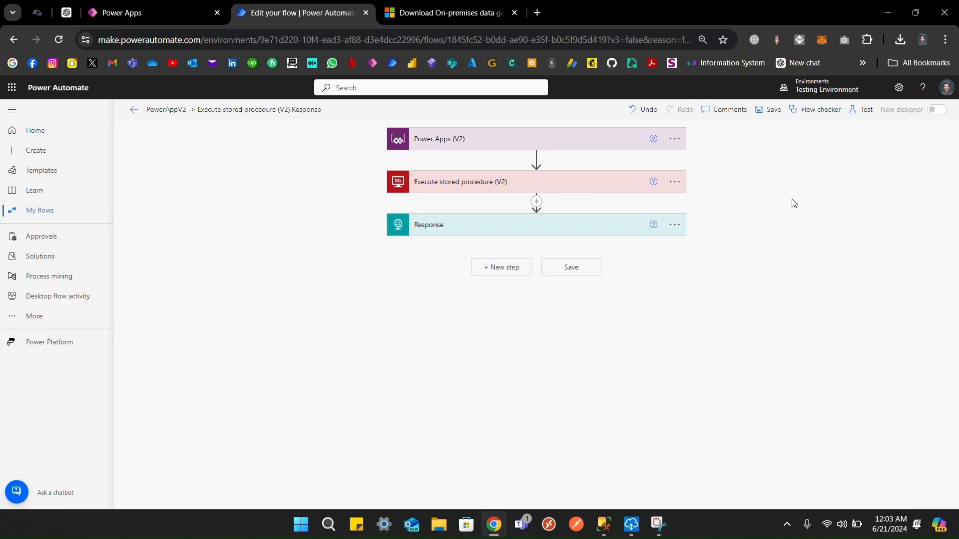
Step: Replace the flow title with 'searchEmployees'
left_click(301, 107)
key("ctrl+a")
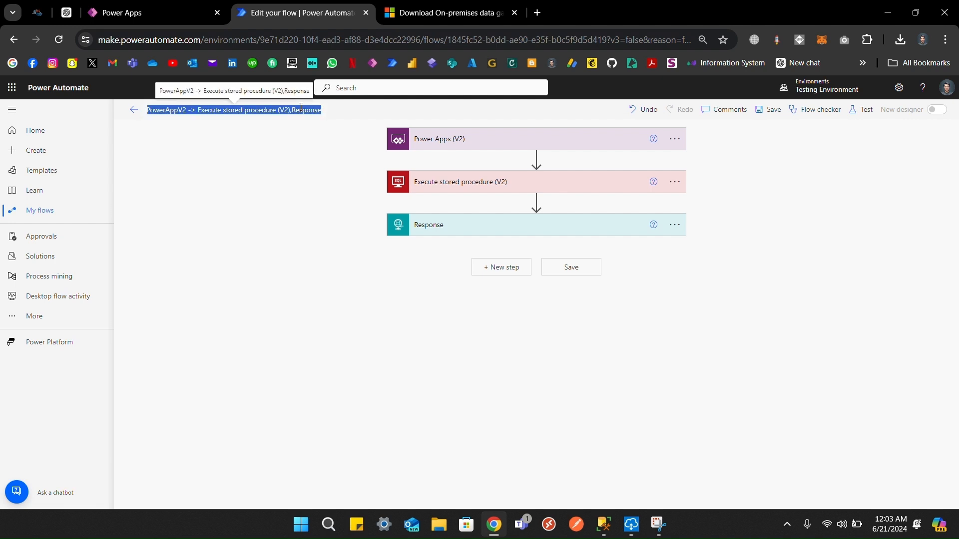
type("searchEmployees")
left_click(297, 159)
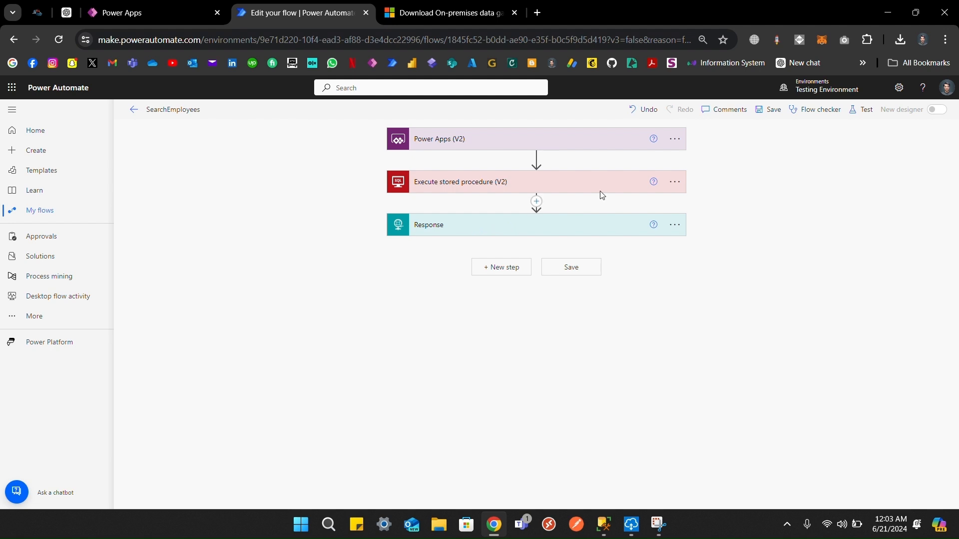
Step: Test the flow manually with SearchText 'Sha'
left_click(860, 109)
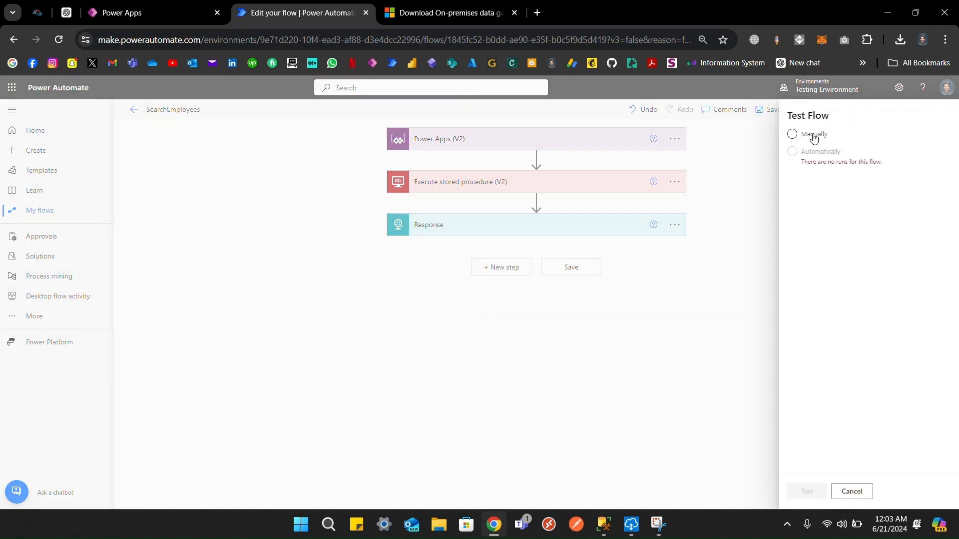
left_click(798, 136)
left_click(797, 493)
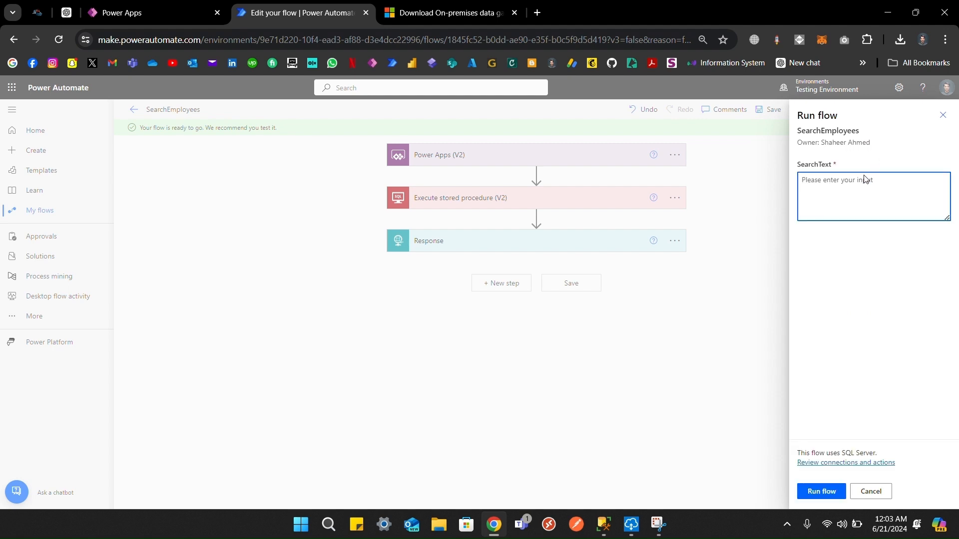
type("Sha")
left_click(822, 491)
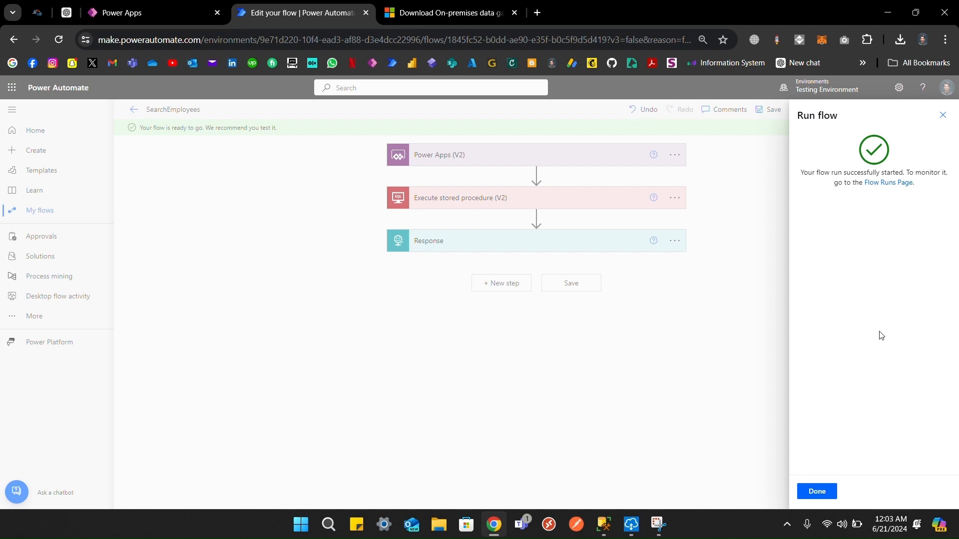
left_click(821, 497)
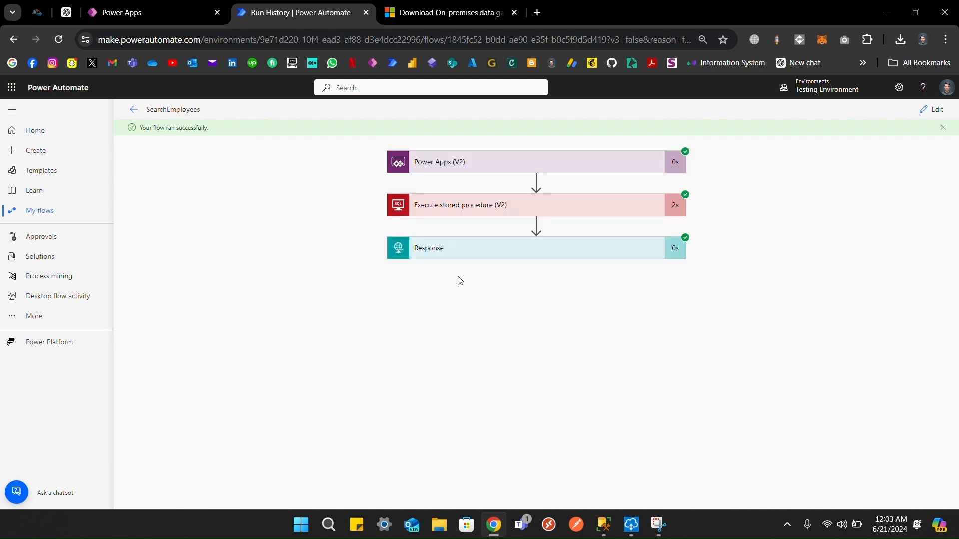
Step: In the stored procedure step's run details, select the whole ResultSets output JSON
left_click(441, 205)
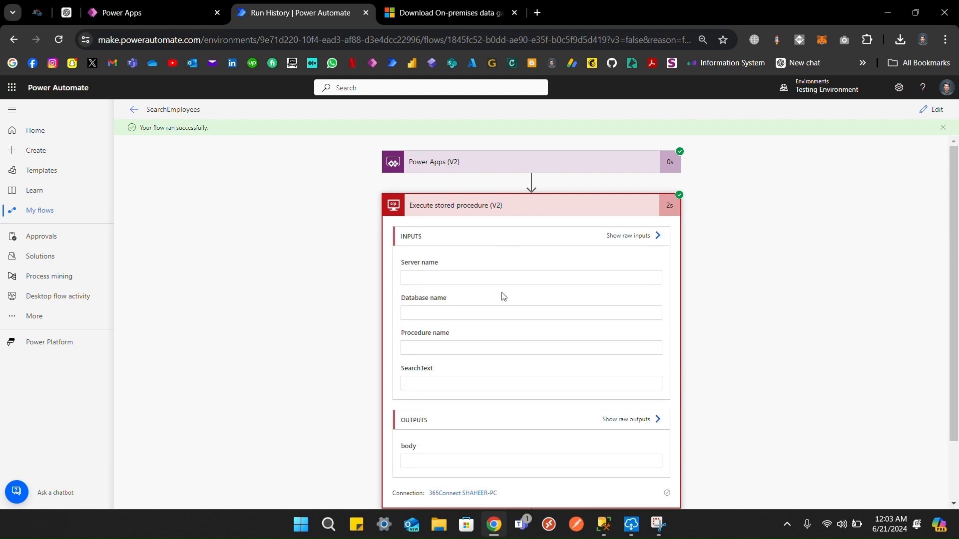
scroll(719, 283, "down", 3)
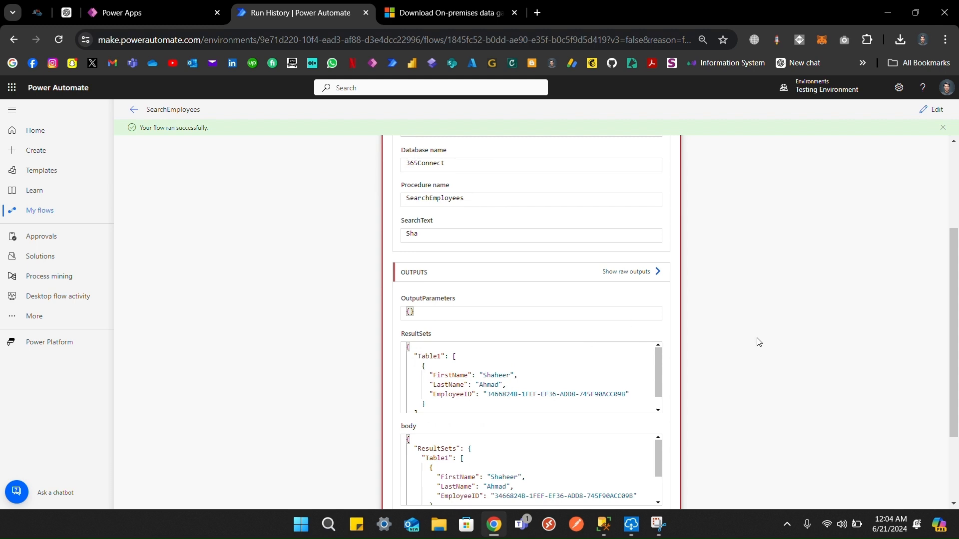
scroll(756, 340, "down", 1)
left_click(543, 344)
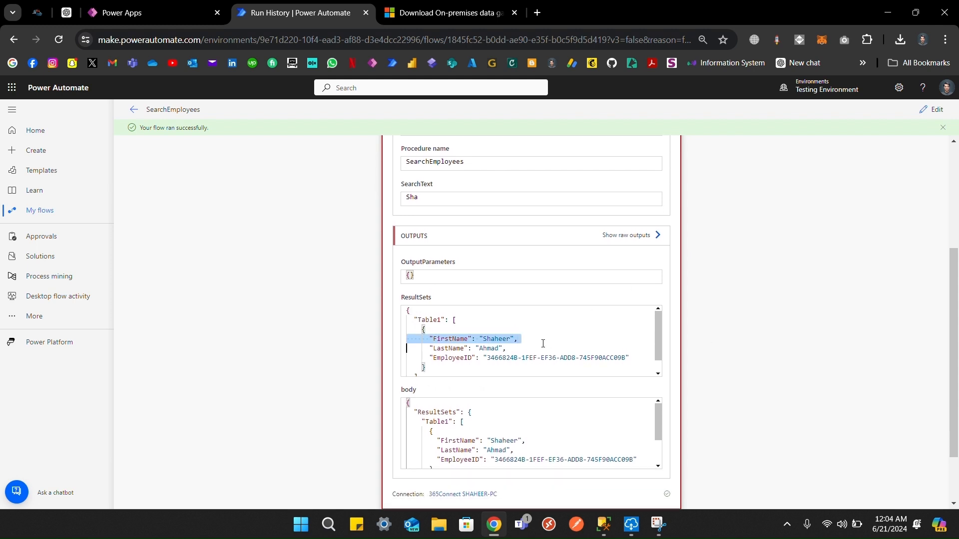
key("ctrl+a")
key("ctrl+c")
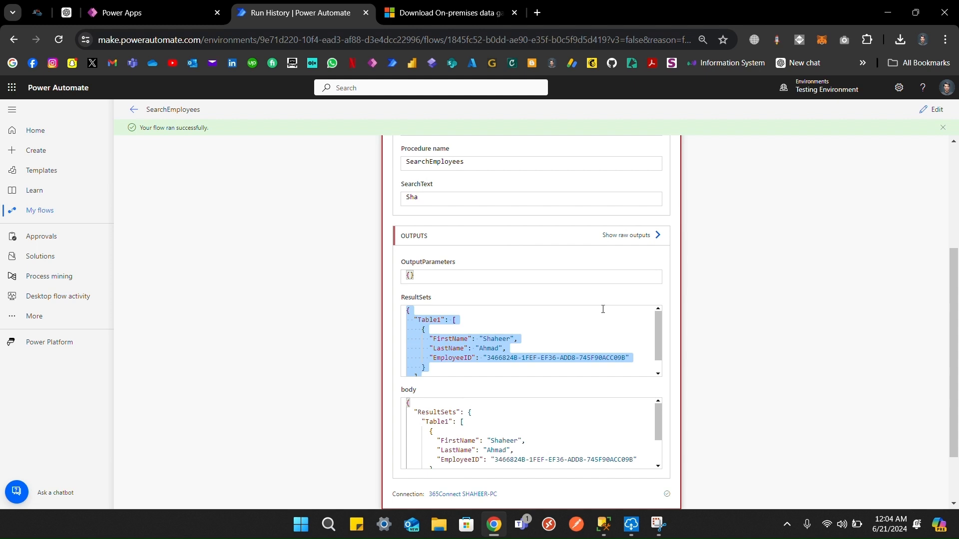
scroll(694, 312, "up", 3)
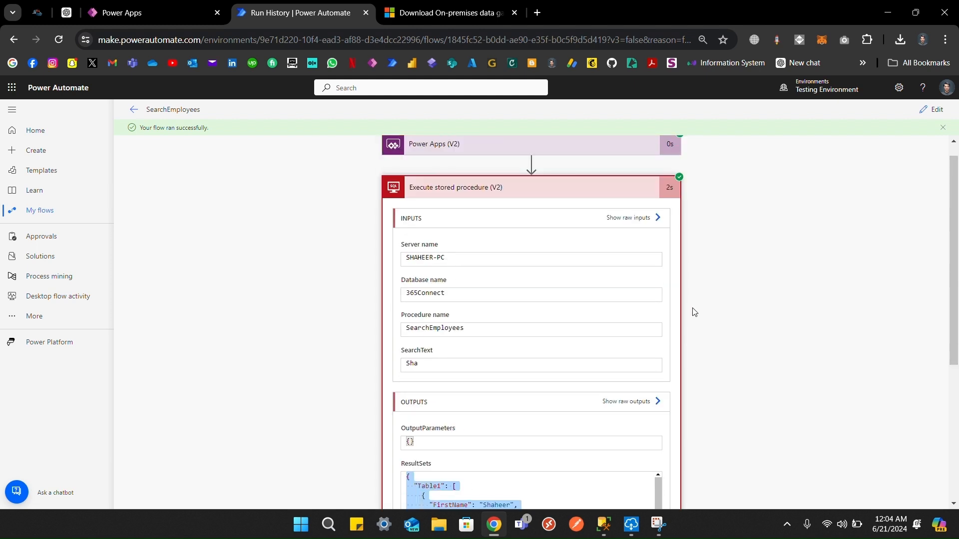
Step: Generate the Response body schema from the pasted Table1 sample JSON, save the flow, and return to Power Apps
left_click(932, 109)
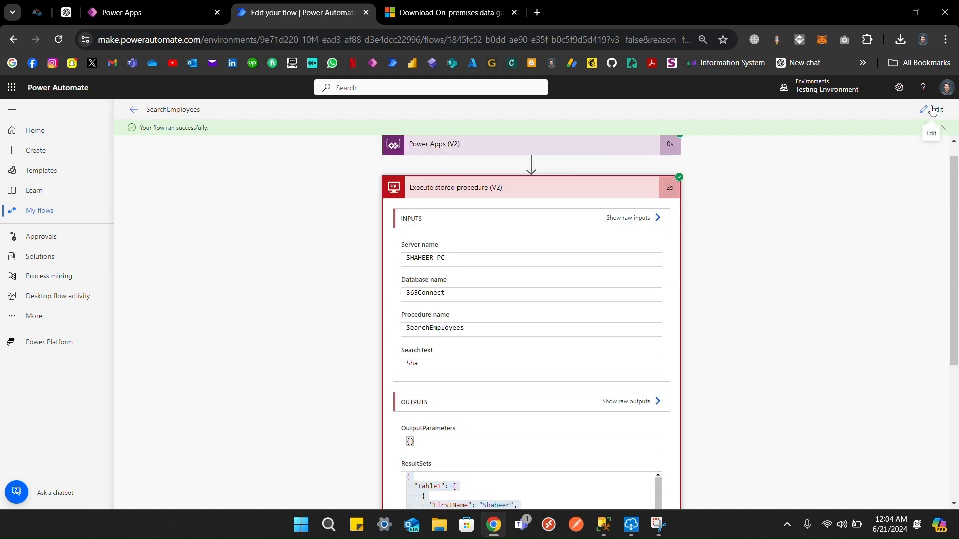
left_click(415, 233)
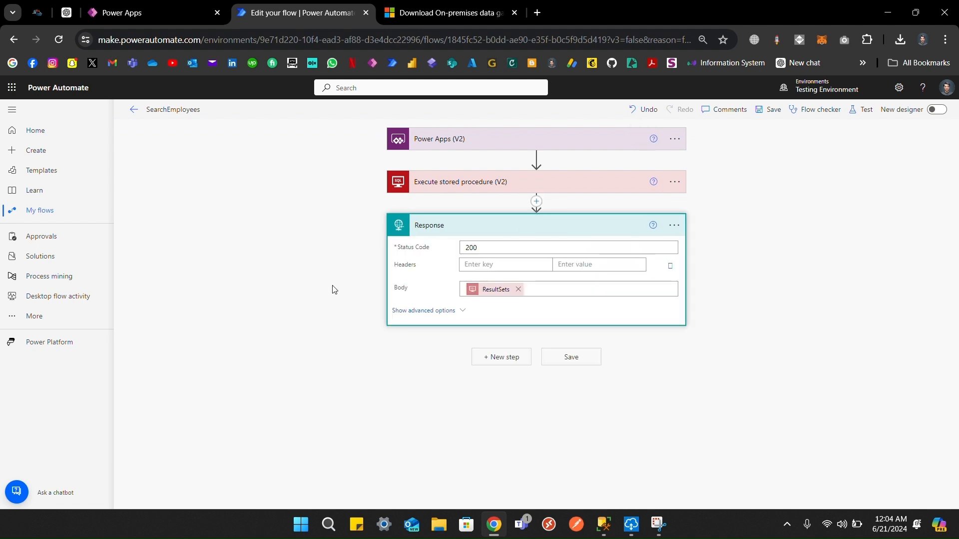
left_click(434, 320)
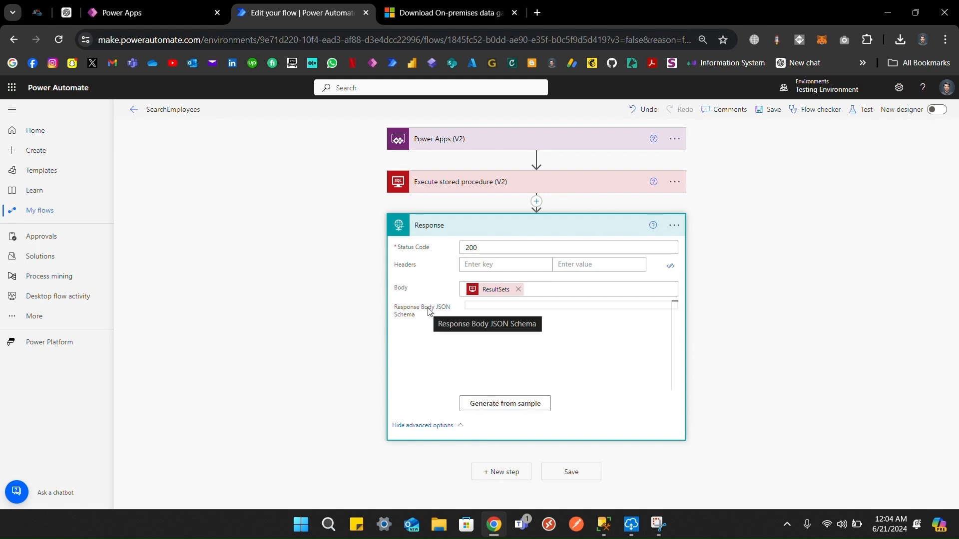
left_click(524, 414)
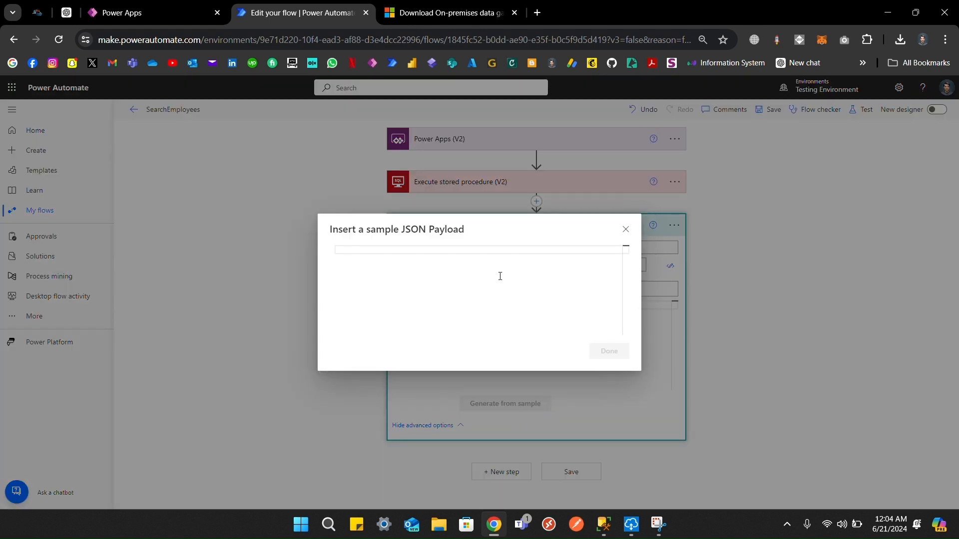
key("ctrl+v")
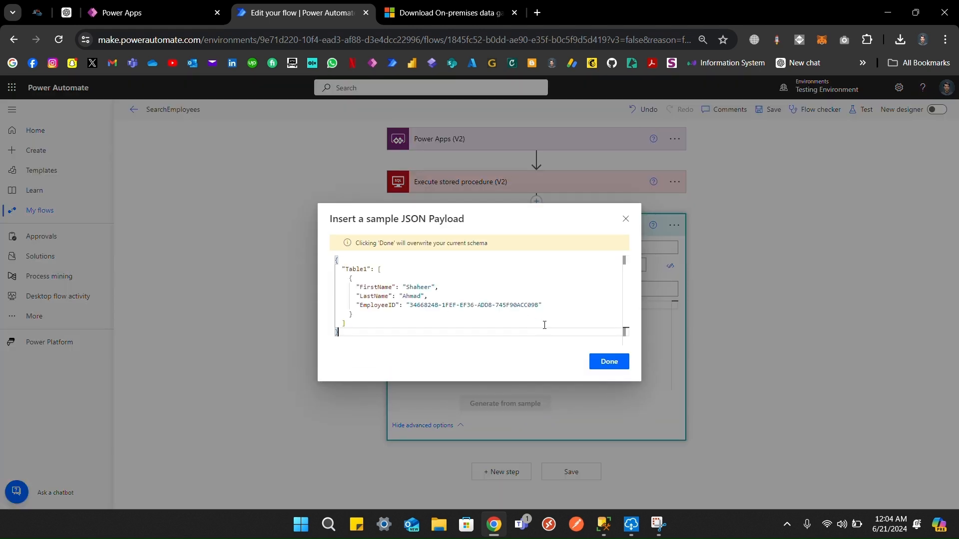
left_click(608, 361)
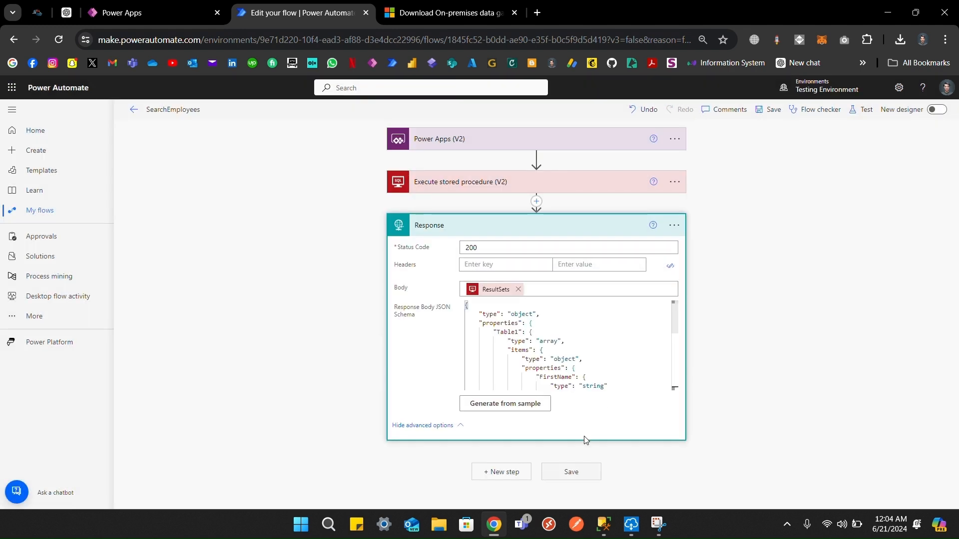
left_click(771, 110)
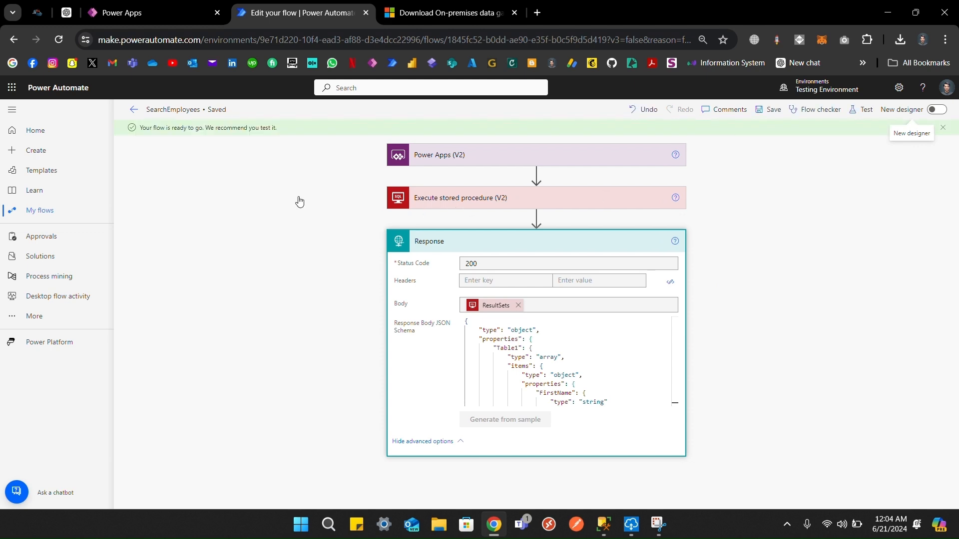
left_click(157, 12)
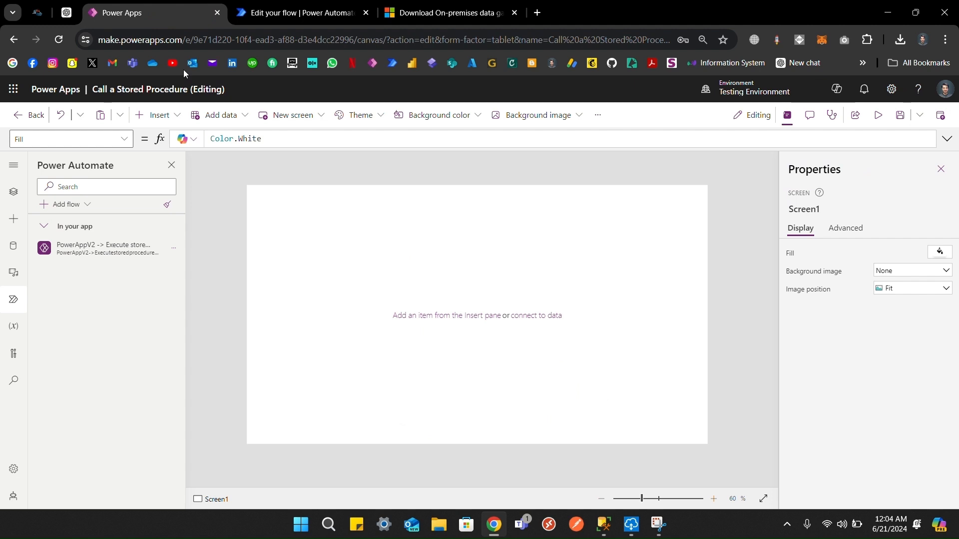
Step: Refresh the SearchEmployees flow connection and add a button to Screen1
left_click(174, 248)
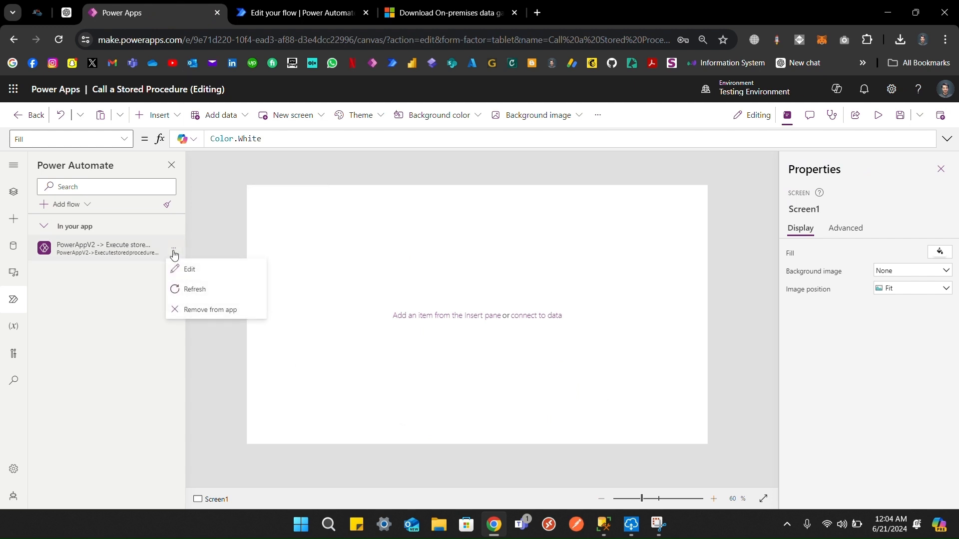
left_click(187, 287)
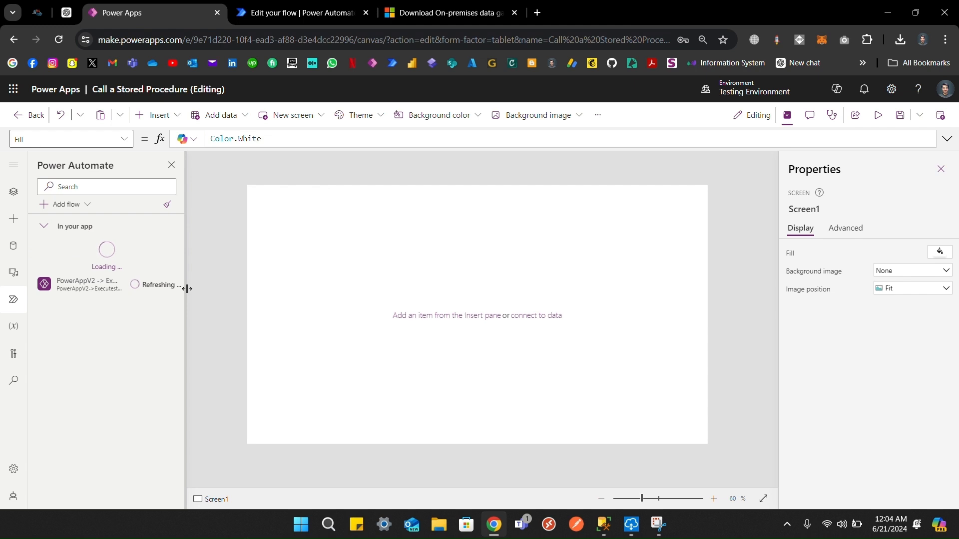
left_click(158, 117)
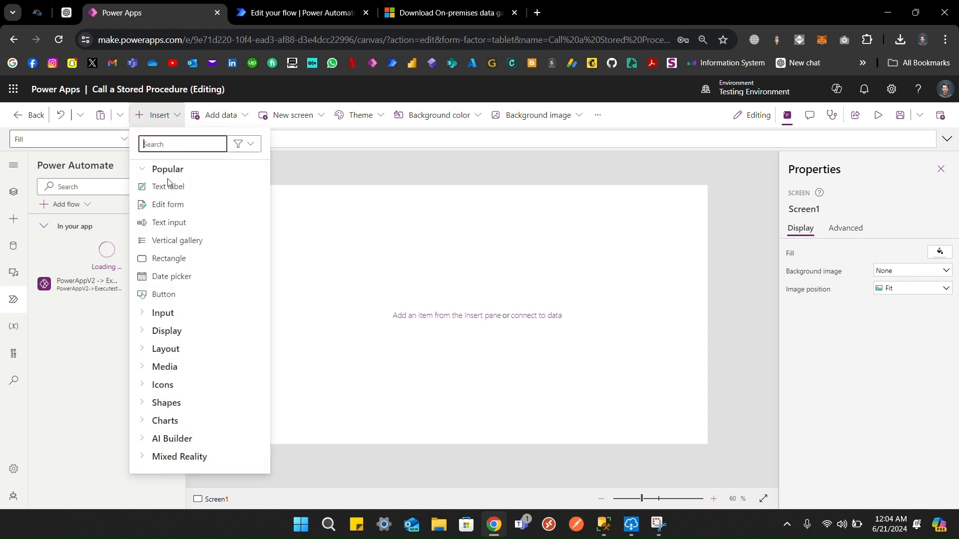
left_click(327, 238)
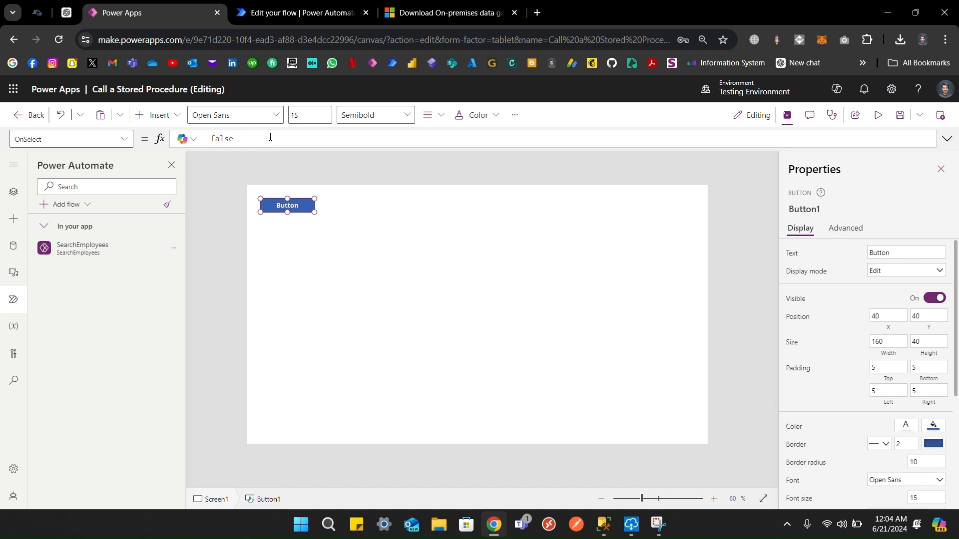
Step: Set the button's OnSelect to ClearCollect(colData,SearchEmployees.Run("Sha"))
left_click(253, 140)
key("ctrl+a")
type("Cl")
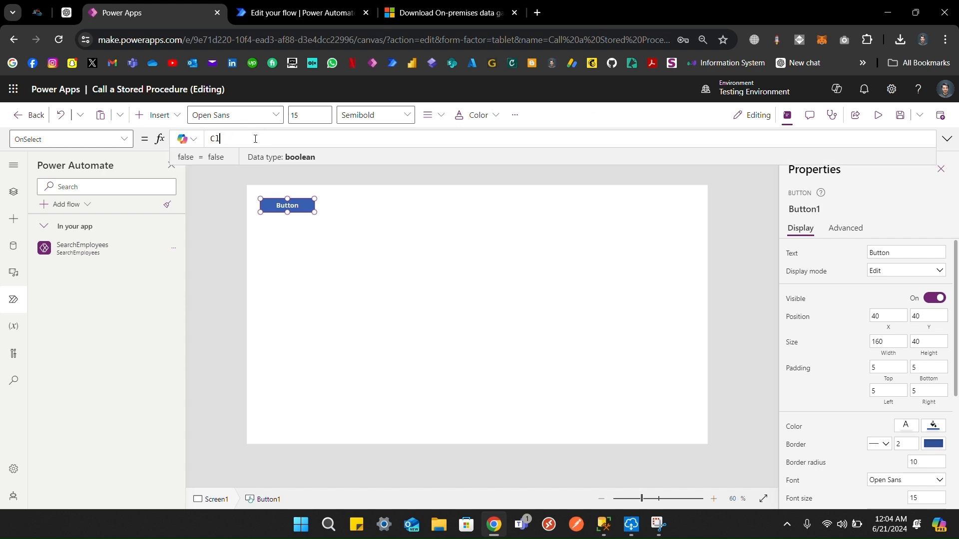
type("earC")
key("Tab")
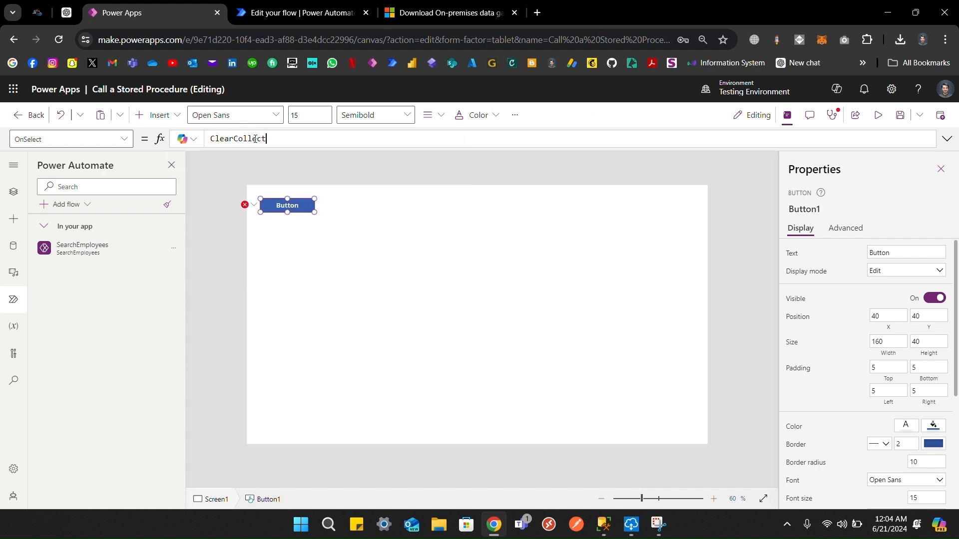
type("(col")
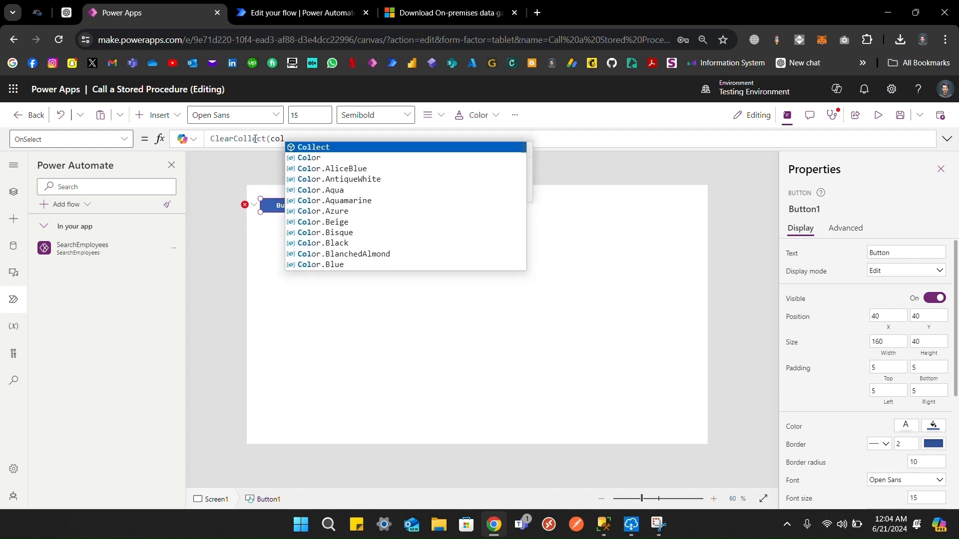
type("Data,")
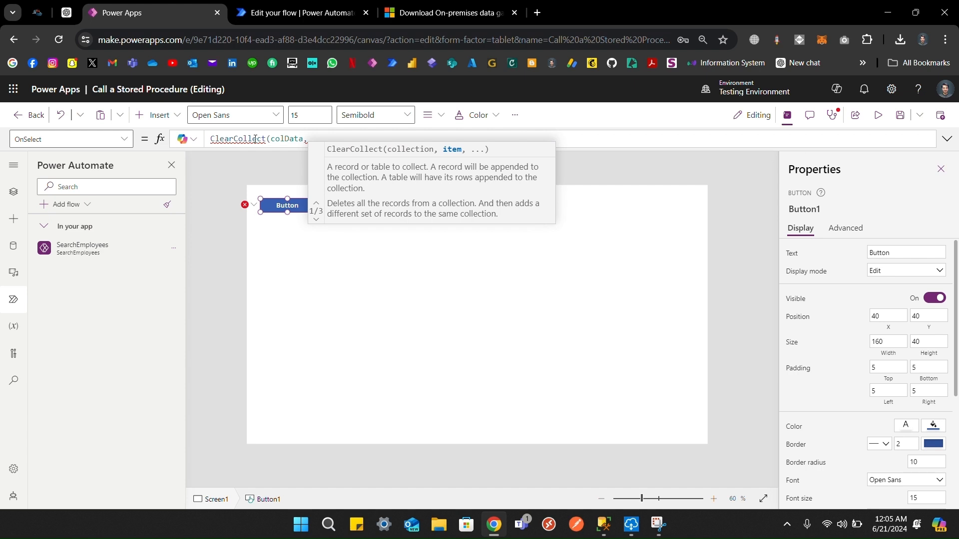
type("sea")
key("Down")
key("Tab")
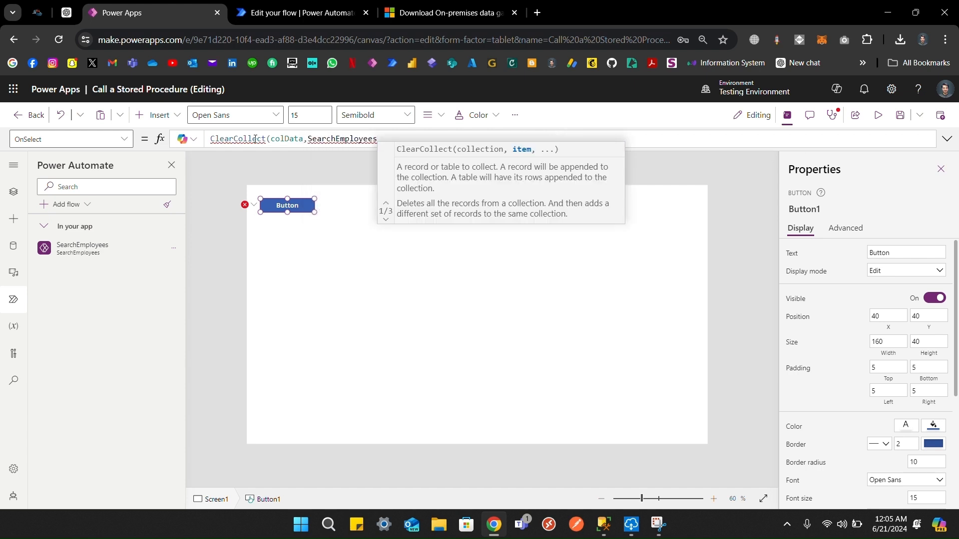
type(".Run()")
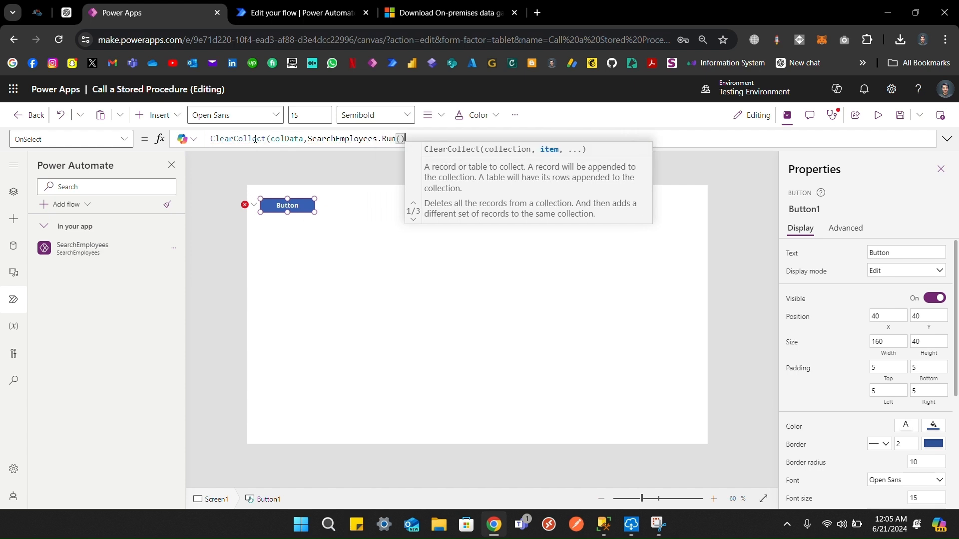
key("Left")
type("\"Sh")
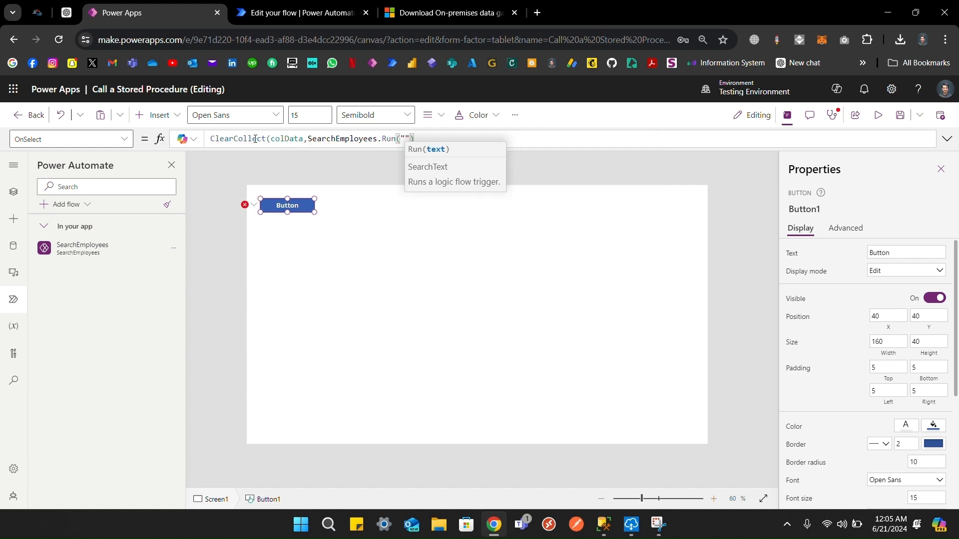
type("a\")")
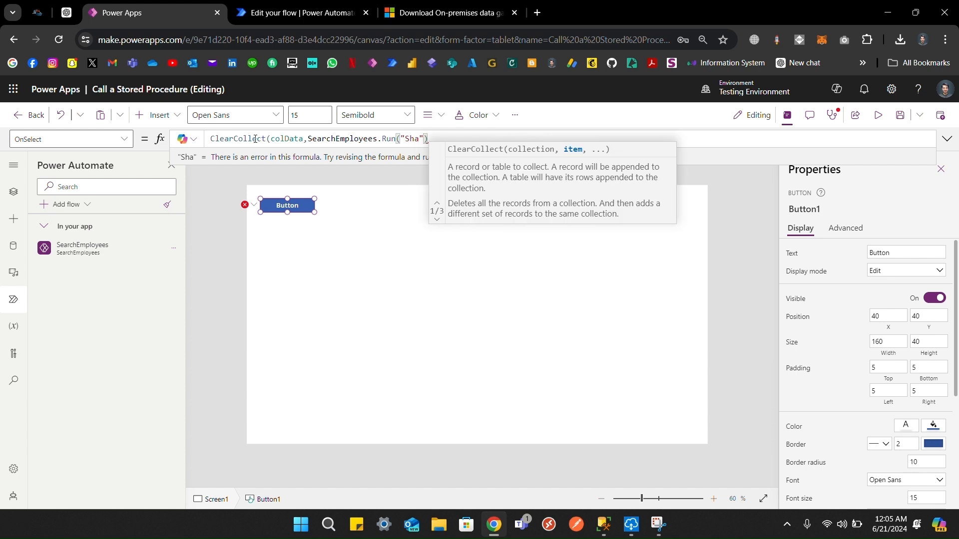
type(")")
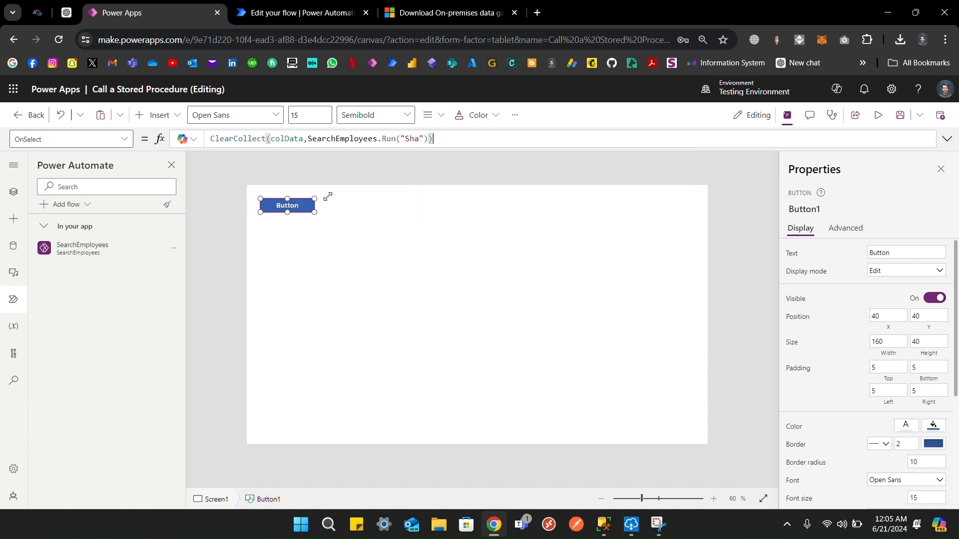
Step: Test-run the button and preview the contents of colData
key("alt")
left_click(302, 207, "alt")
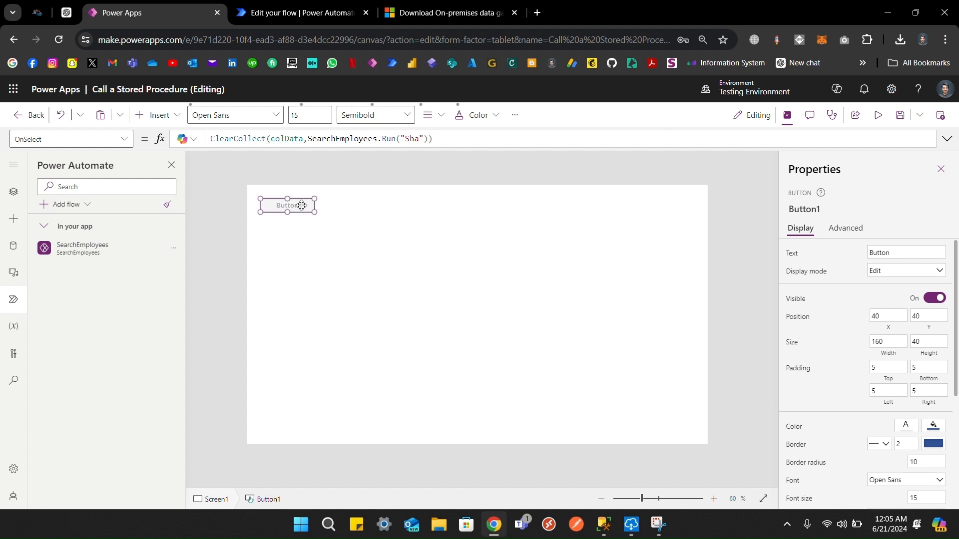
double_click(296, 140)
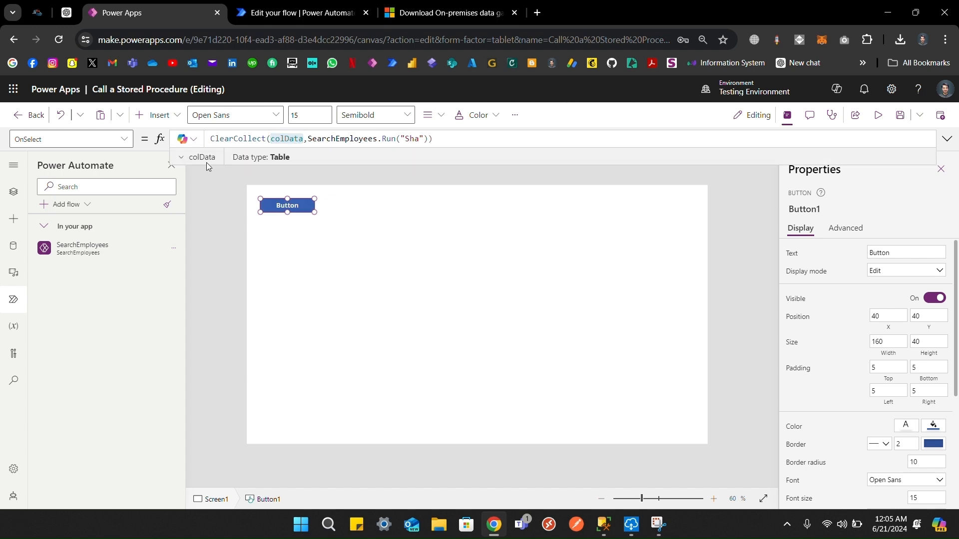
left_click(206, 161)
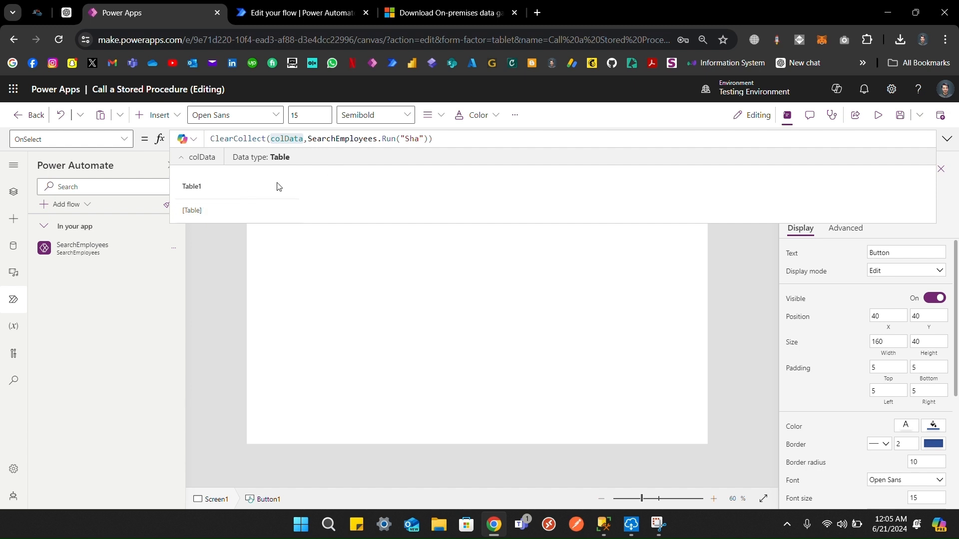
Step: Append .Table1 to the Run call and run the button again
left_click(427, 139)
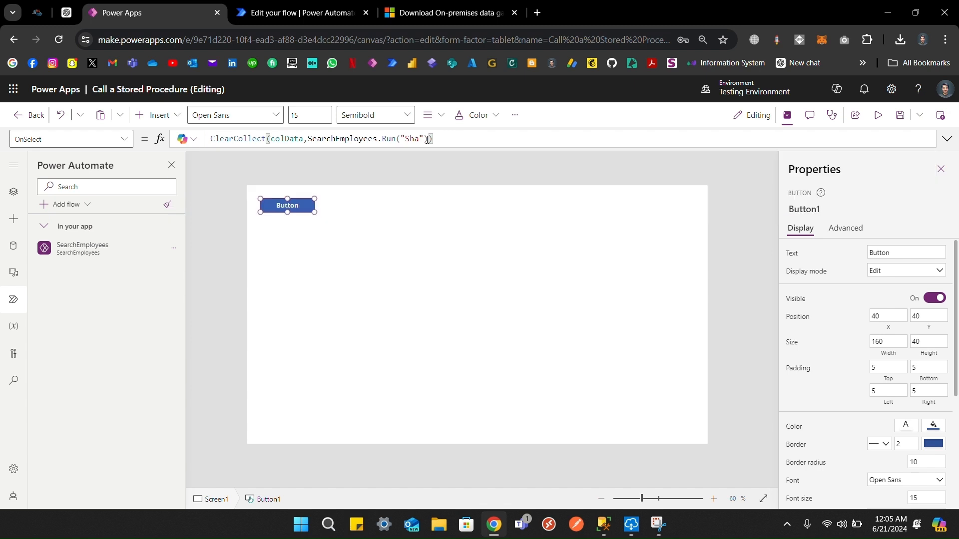
type(".")
key("Tab")
left_click(295, 203, "alt")
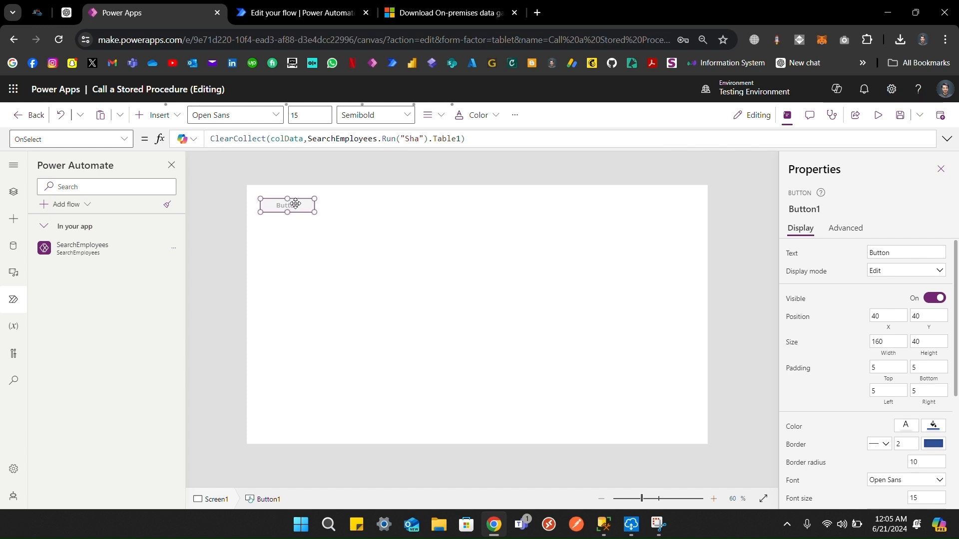
Step: Preview colData's returned employee row, then go to the SearchEmployees flow editor
double_click(282, 138)
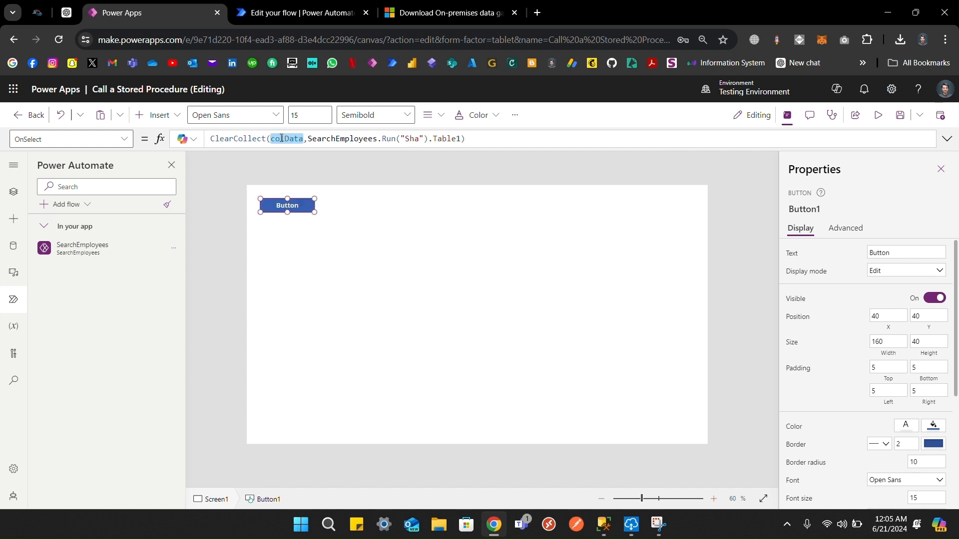
left_click(213, 156)
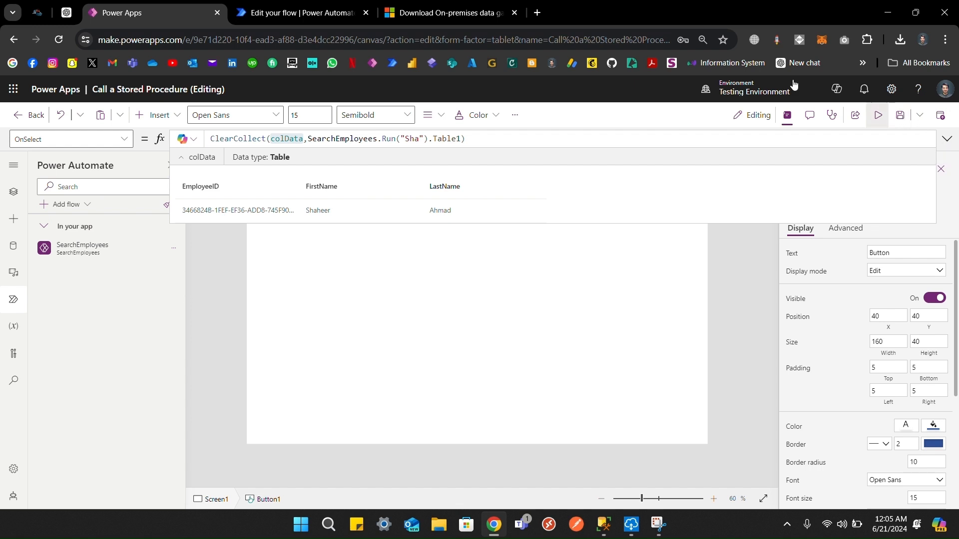
left_click(420, 19)
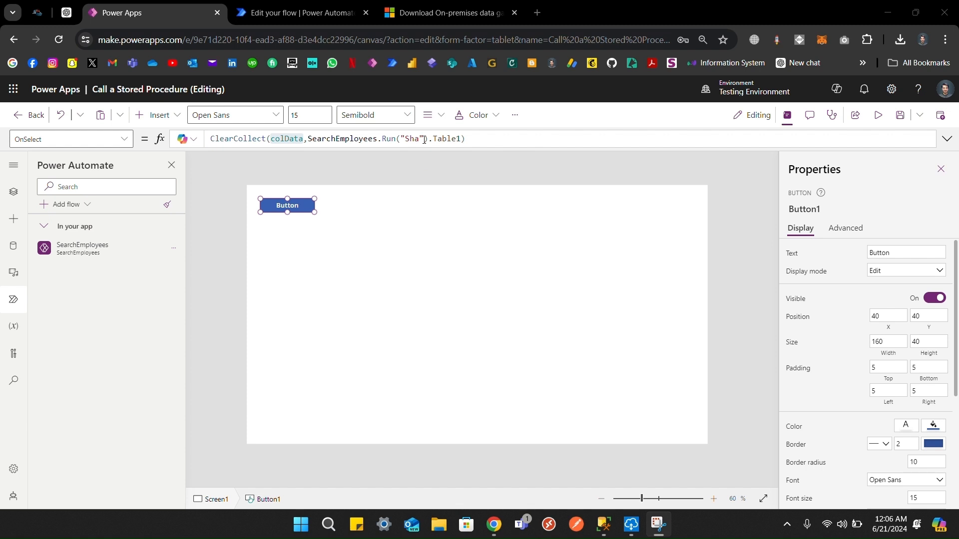
left_click(300, 12)
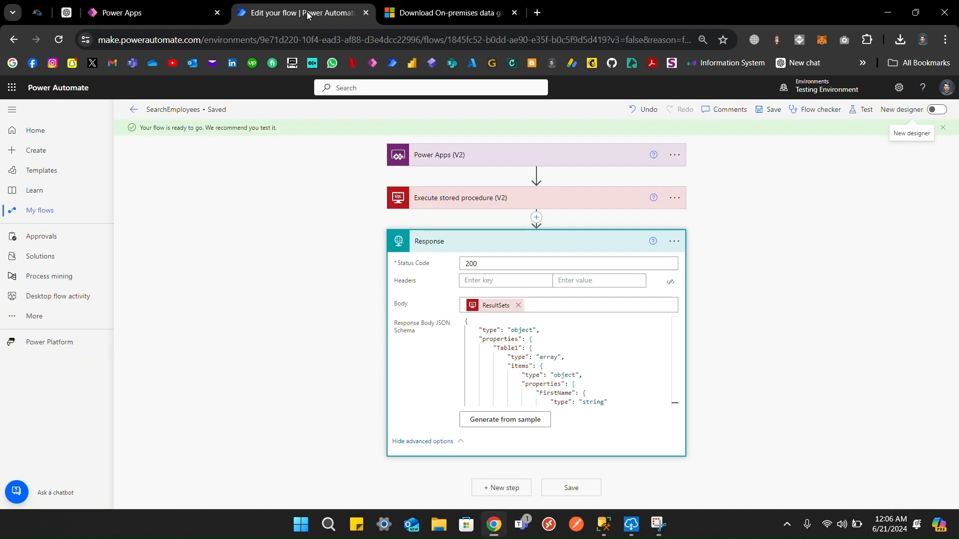
Step: Make the Power Apps trigger's SearchText input optional
left_click(443, 155)
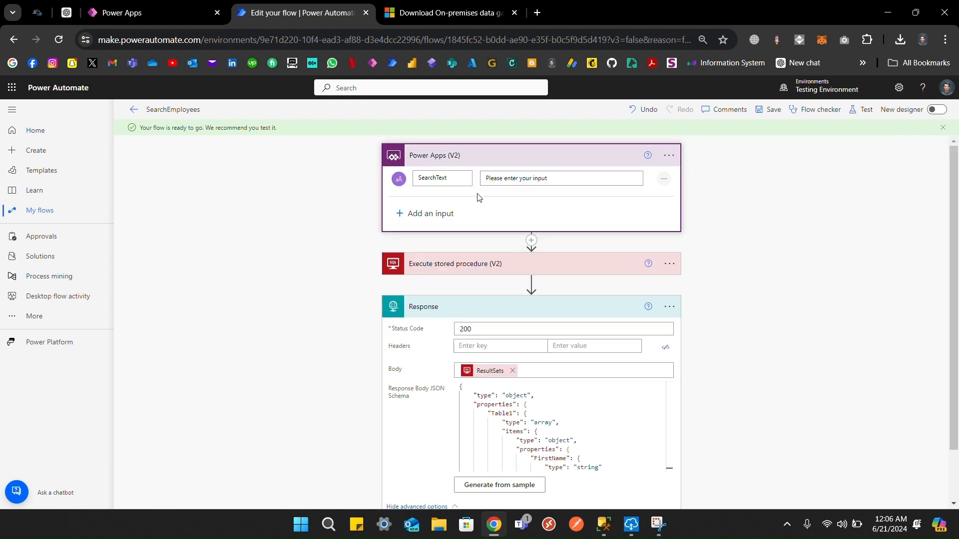
left_click(664, 179)
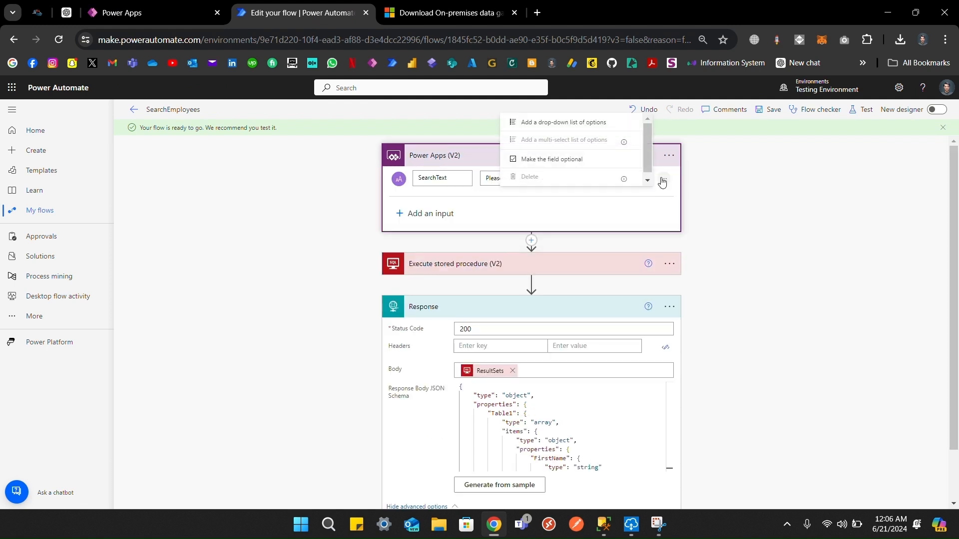
left_click(522, 163)
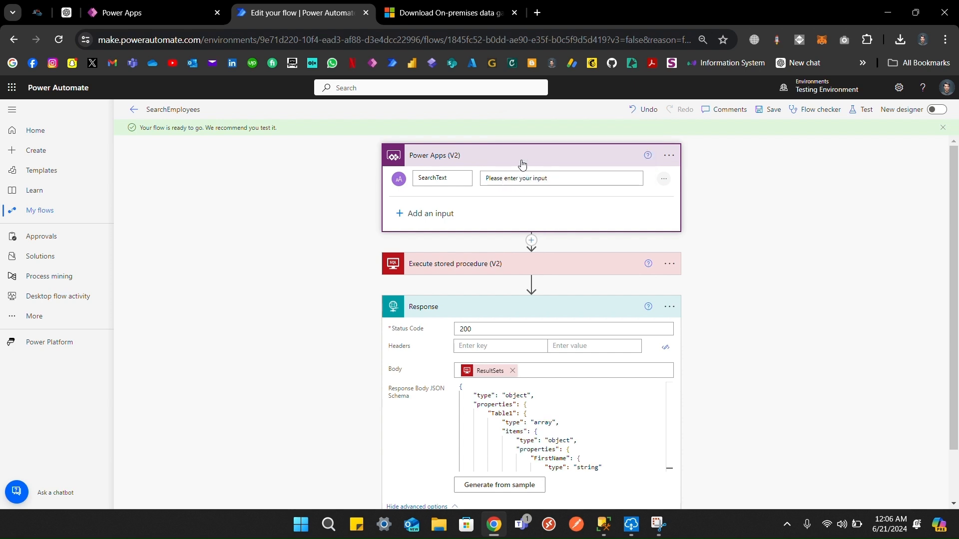
Step: Remove the SearchText dynamic token from the Execute stored procedure parameter
left_click(440, 268)
scroll(460, 248, "down", 1)
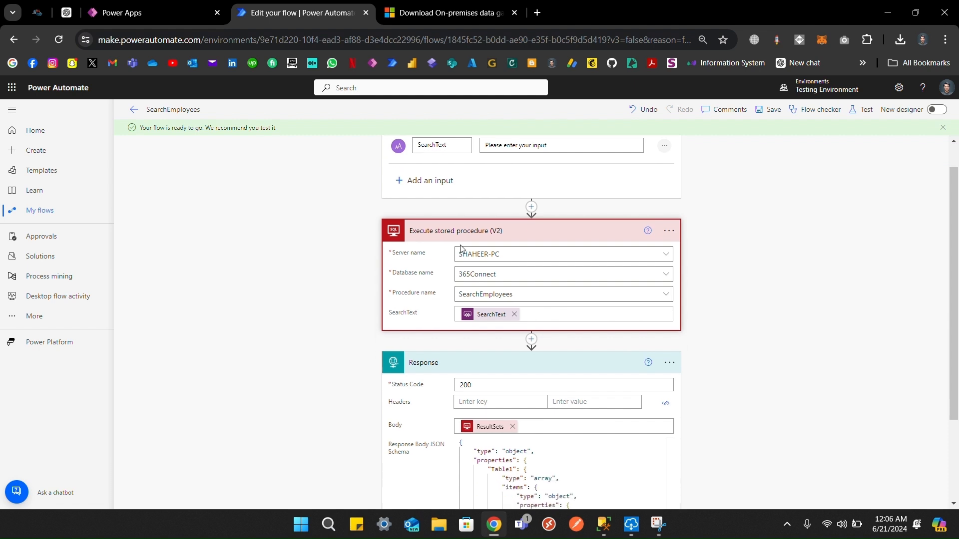
left_click(486, 316)
key("ctrl+a")
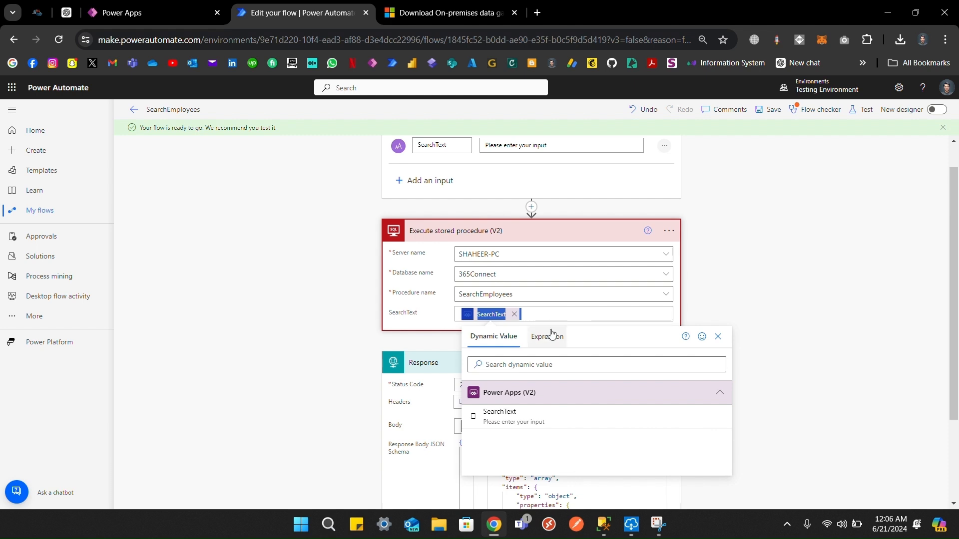
left_click(514, 314)
left_click(512, 315)
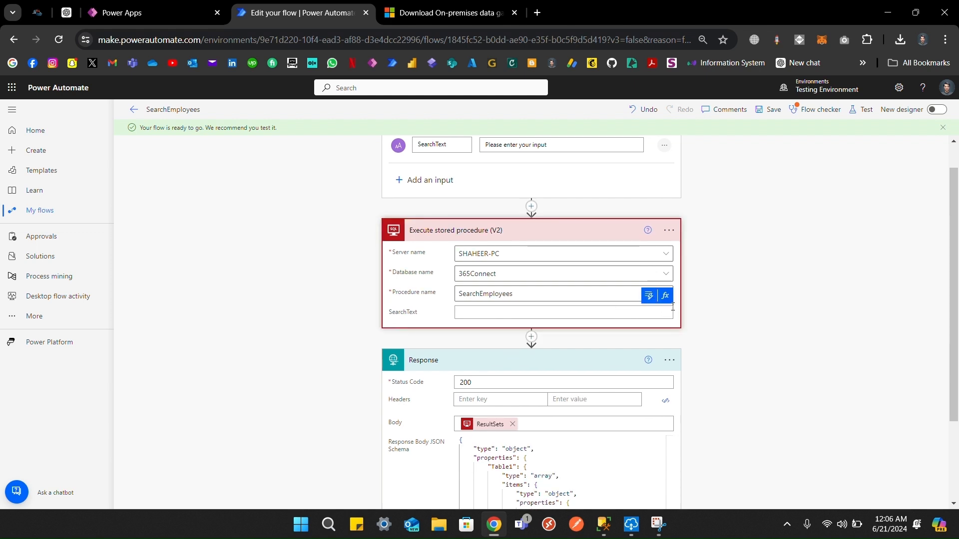
Step: Enter the expression triggerBody()?['text'] for SearchText and save the flow
left_click(665, 295)
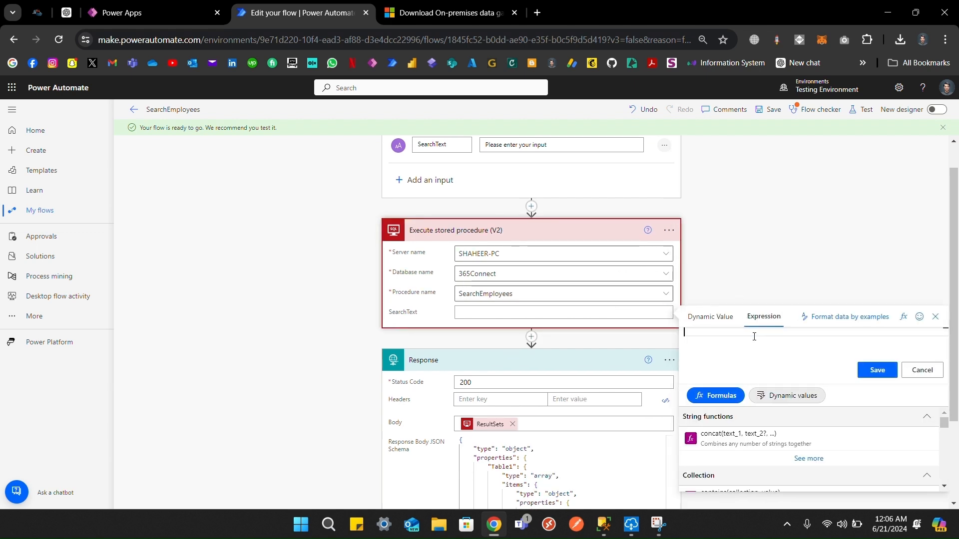
type("@{triggerBody()['text']}")
key("BackSpace")
left_click(754, 332)
key("BackSpace")
key("BackSpace")
left_click(753, 333)
left_click(730, 333)
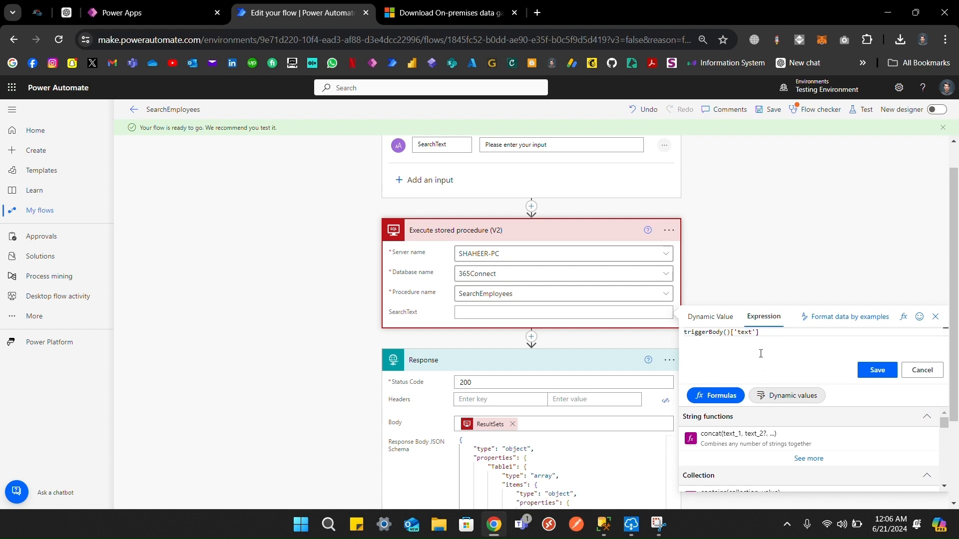
type("?")
left_click(878, 370)
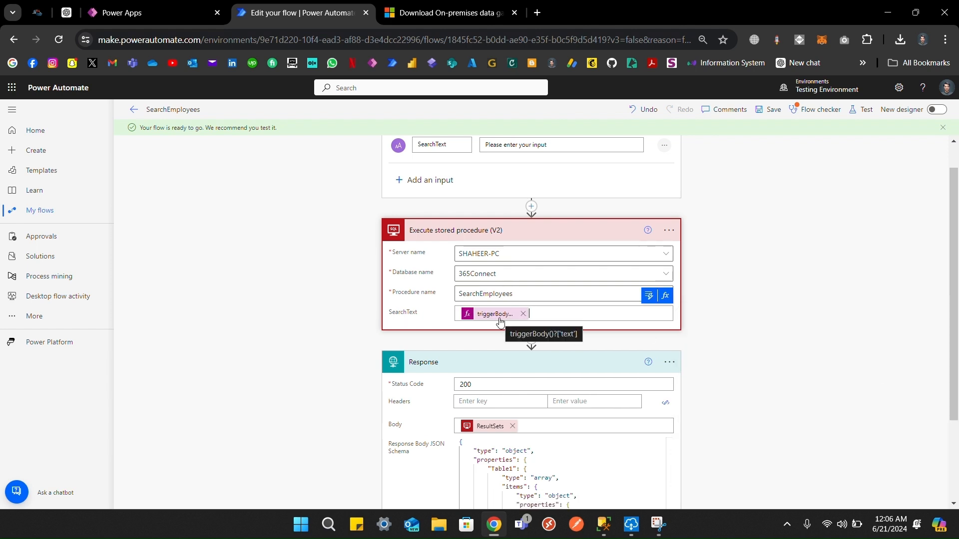
left_click(774, 111)
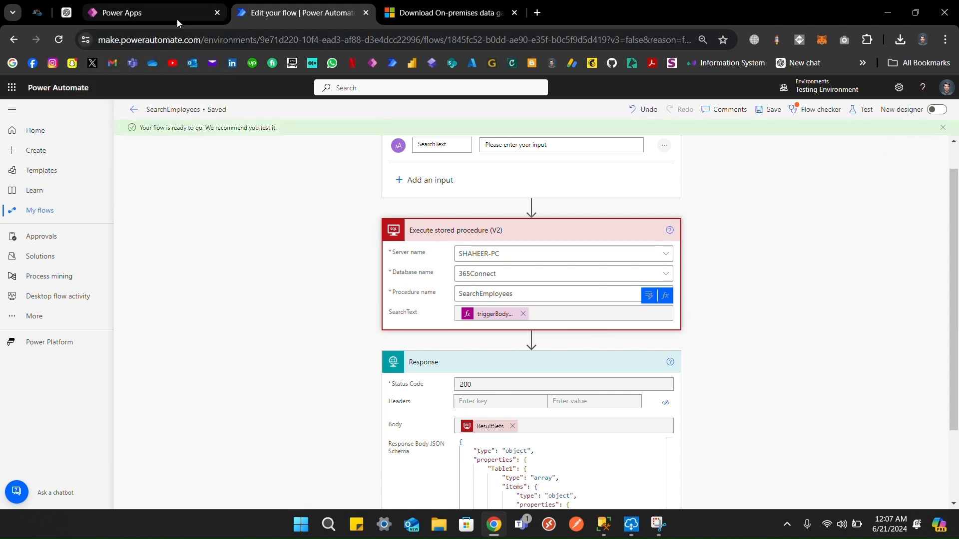
Step: Back in Power Apps, refresh the SearchEmployees flow
left_click(177, 19)
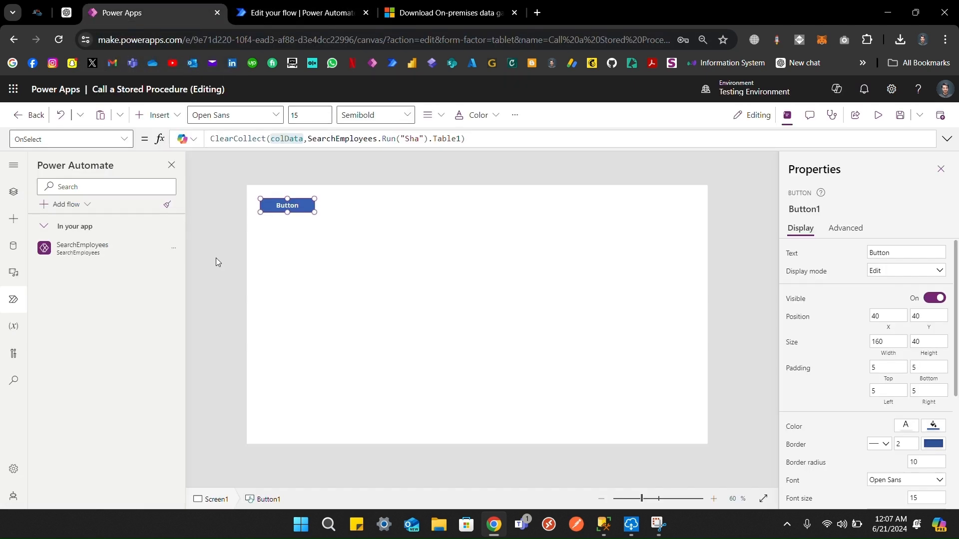
left_click(173, 249)
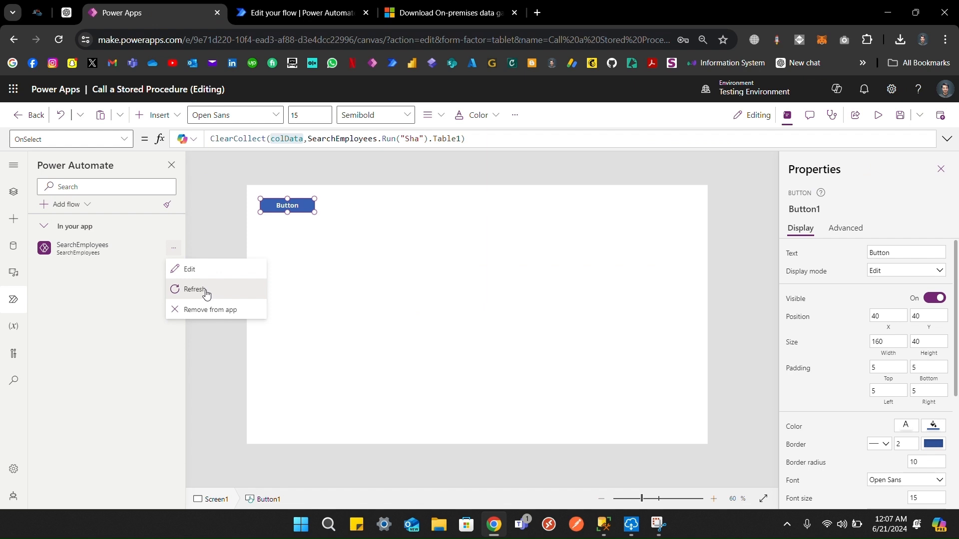
left_click(204, 290)
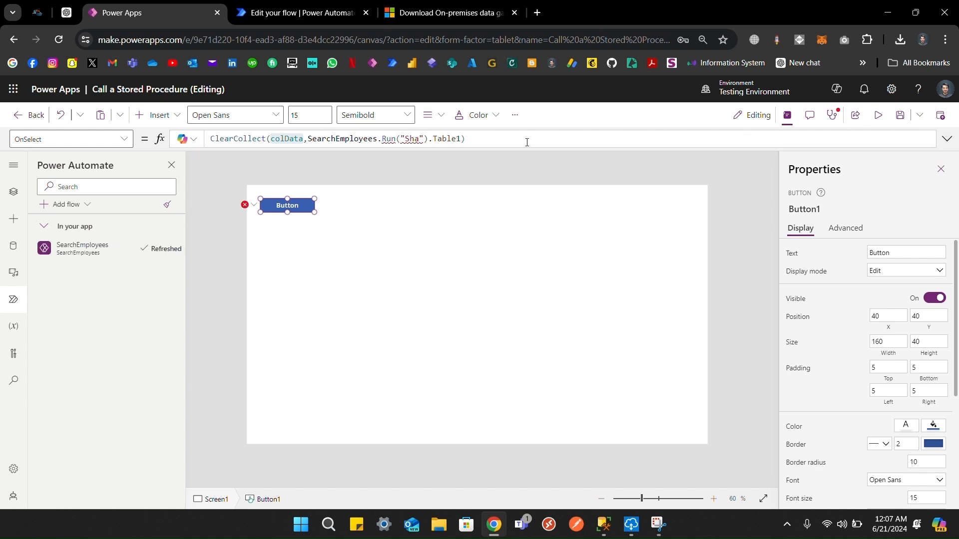
Step: Replace the "Sha" argument with the record {SearchText:""} in OnSelect
left_click(946, 138)
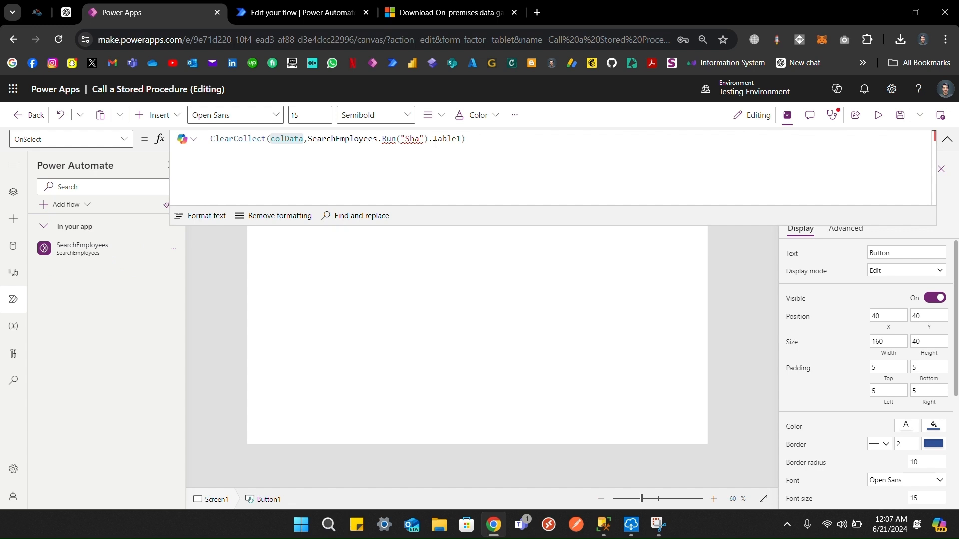
left_click_drag(425, 139, 399, 140)
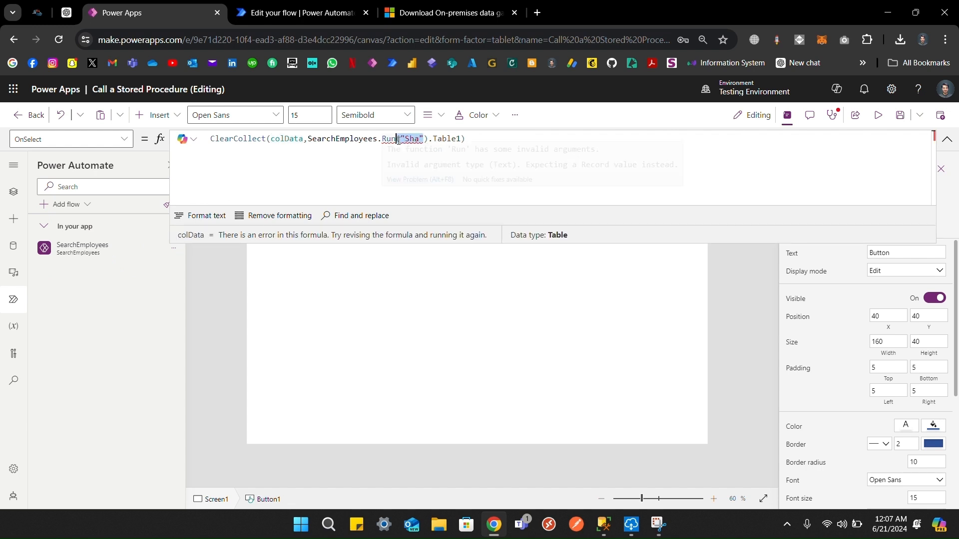
type("{}")
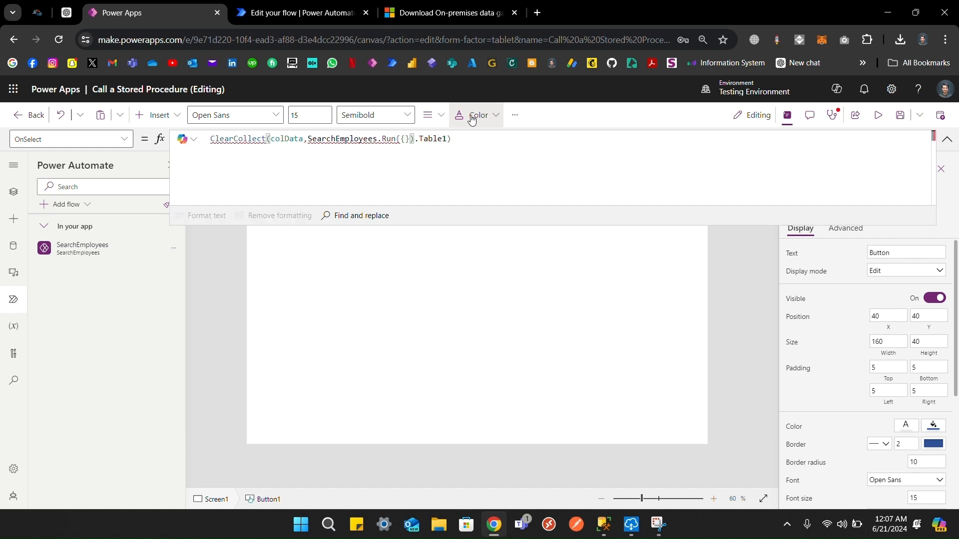
left_click(405, 140)
type("Sea")
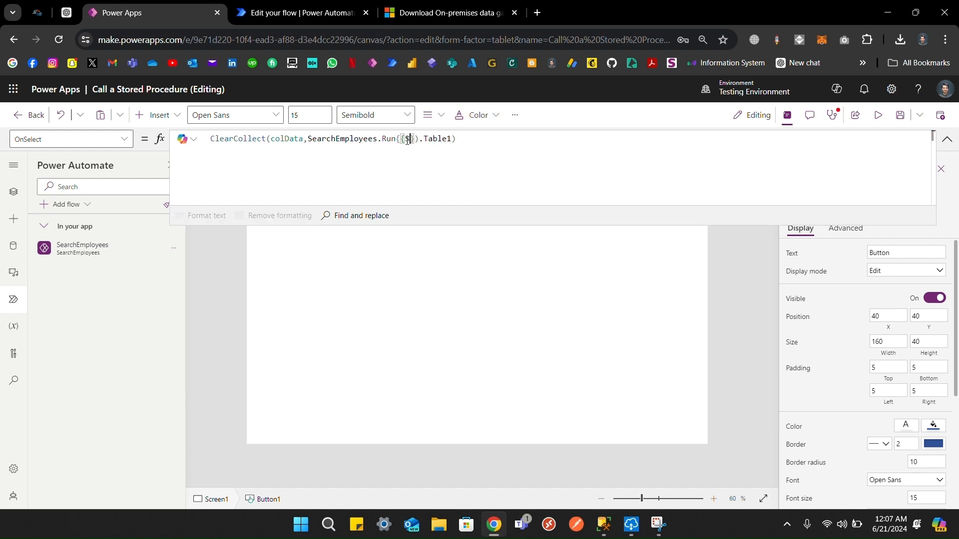
type("rchText:\"\"")
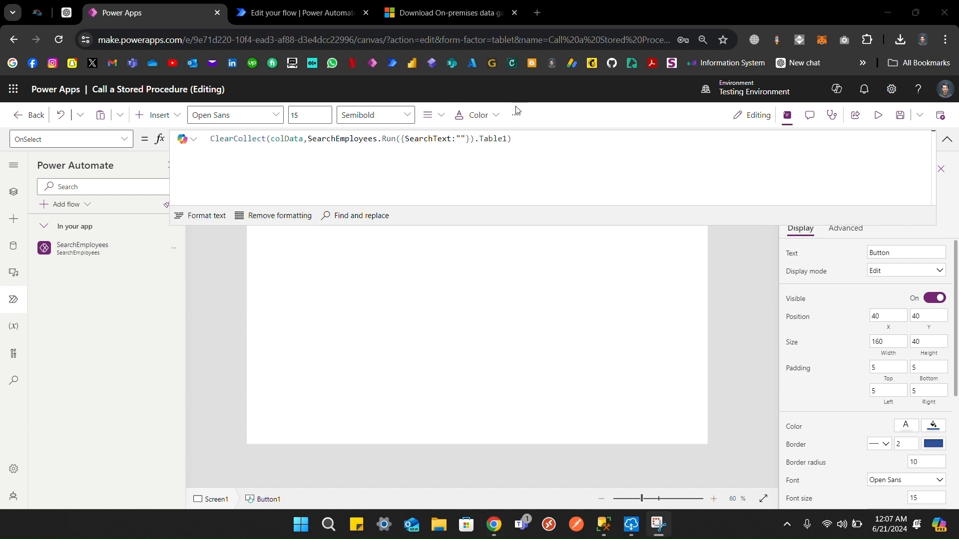
left_click(520, 149)
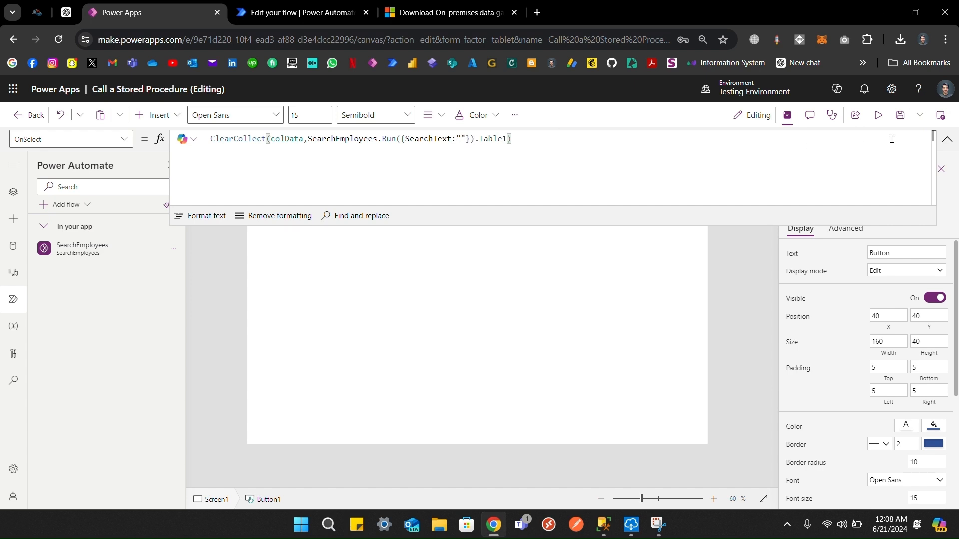
left_click(947, 139)
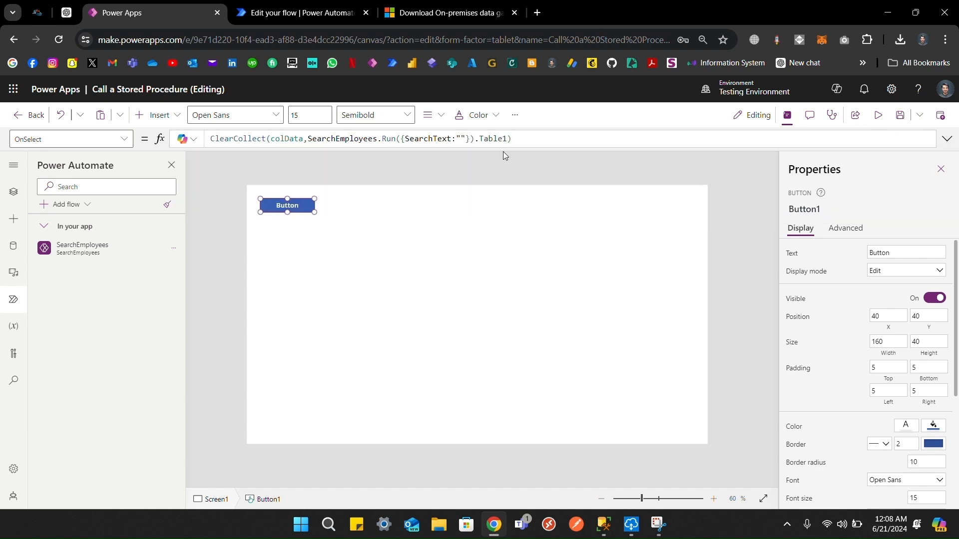
Step: Run Button1 and preview colData's EmployeeID, FirstName and LastName rows
left_click(302, 209, "alt")
double_click(294, 138)
left_click(202, 158)
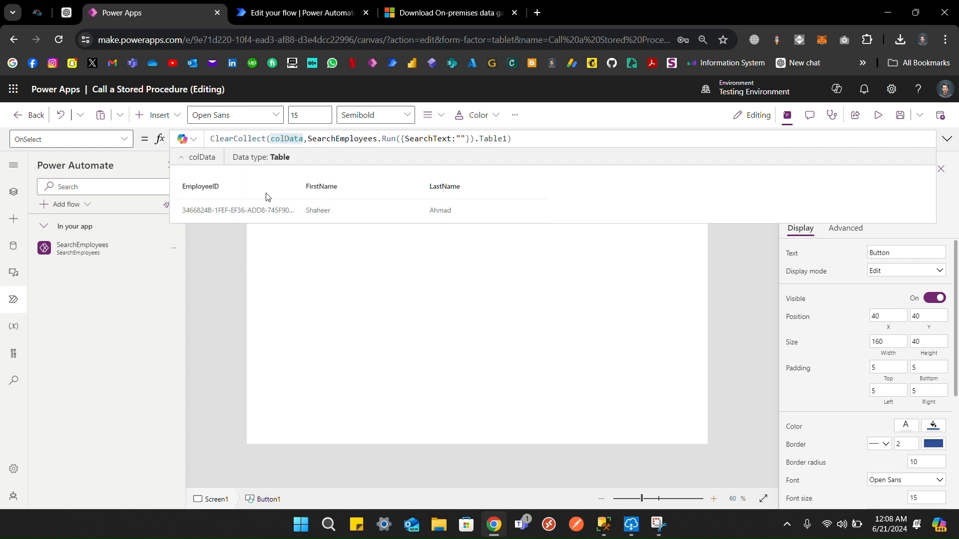
left_click(947, 140)
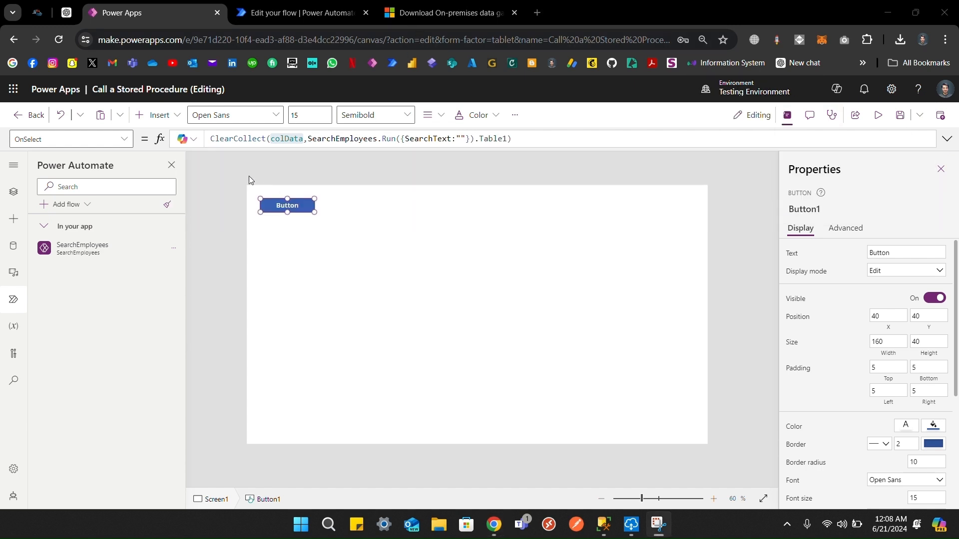
left_click(284, 141)
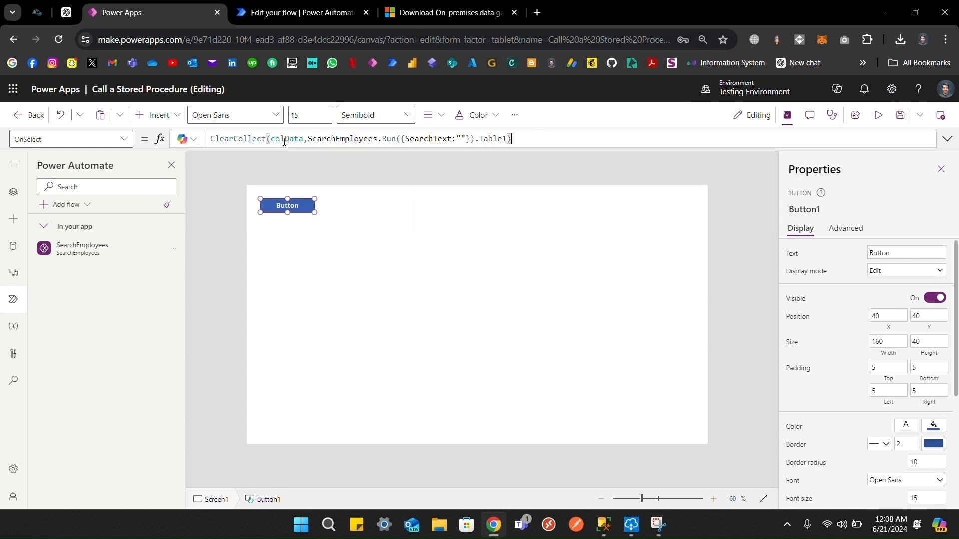
left_click(284, 138)
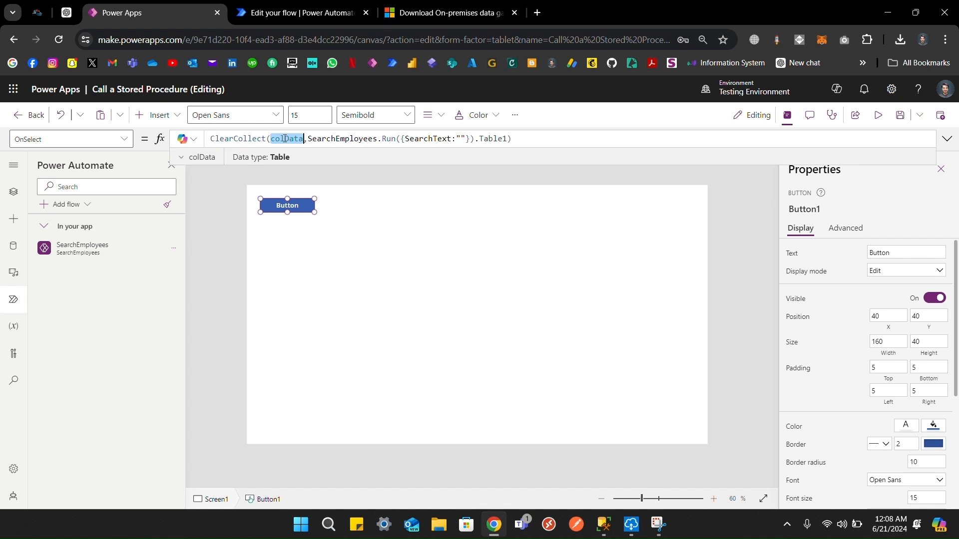
left_click(180, 157)
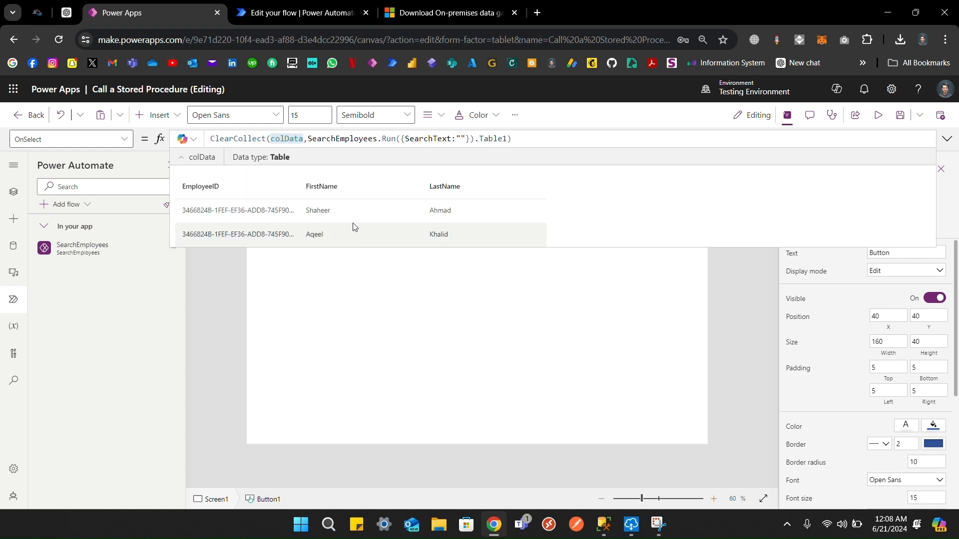
left_click(947, 141)
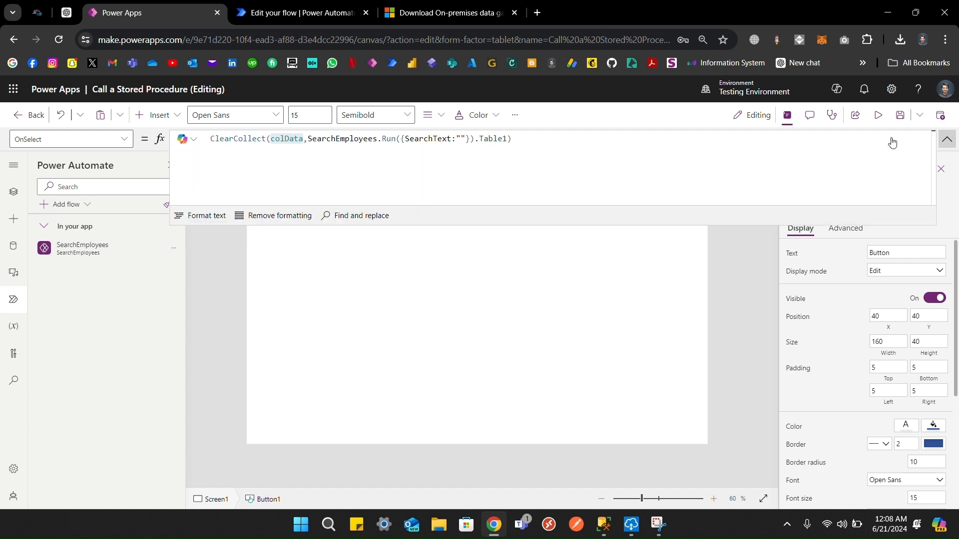
left_click(948, 143)
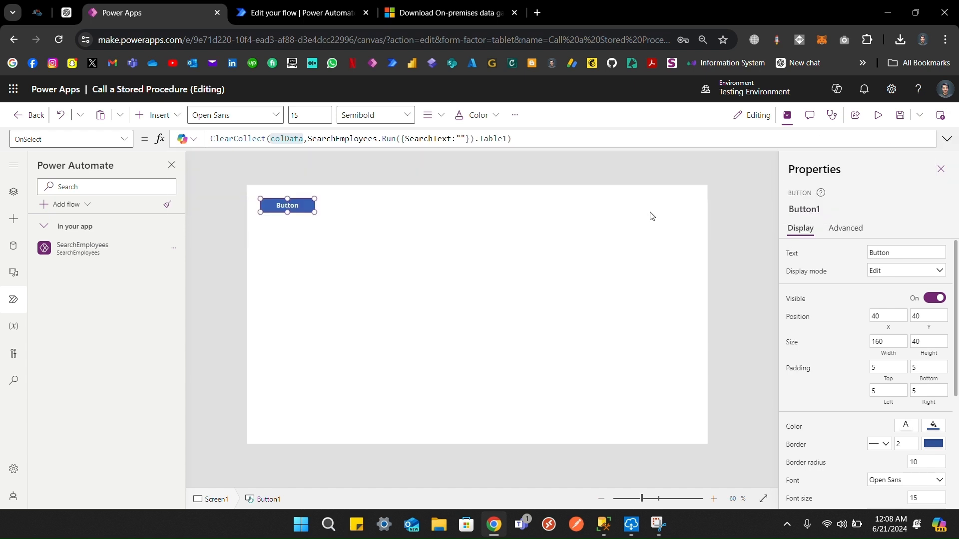
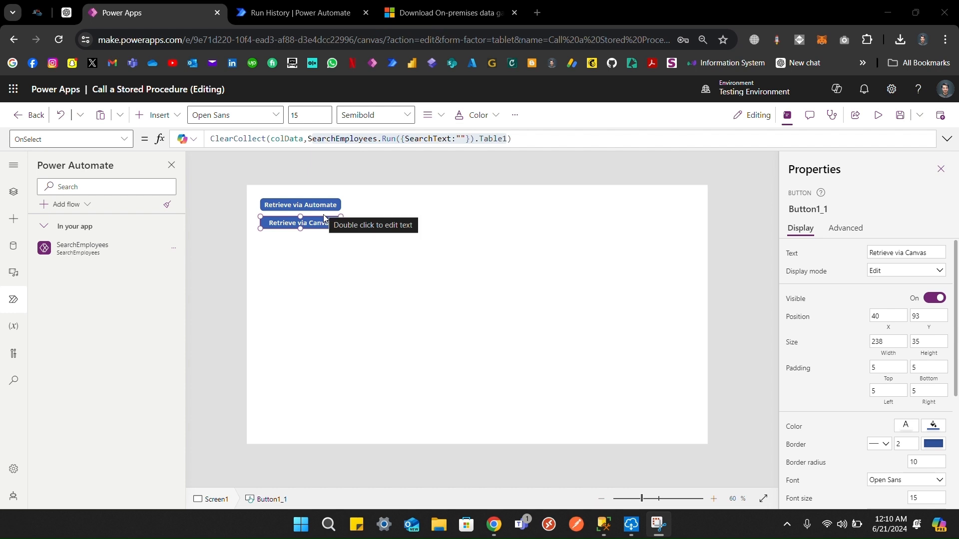
Step: Delete SearchEmployees.Run({SearchText:""}).Table1 from the OnSelect formula and start typing 365connect
left_click(522, 136)
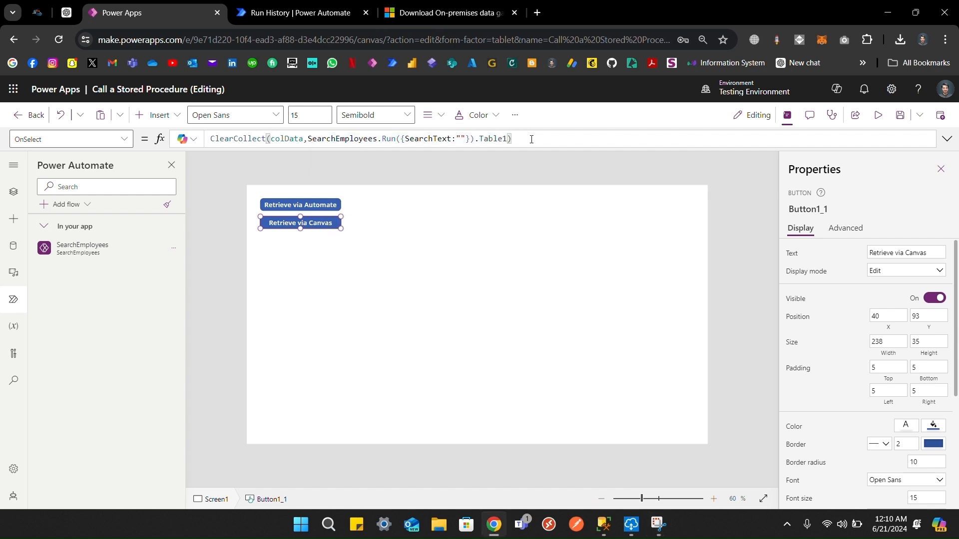
left_click_drag(509, 139, 308, 120)
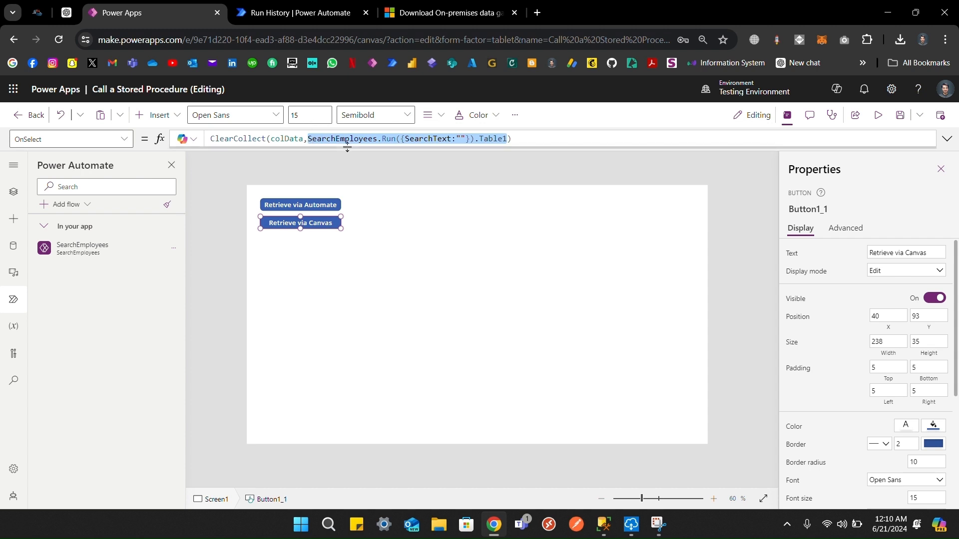
key("Delete")
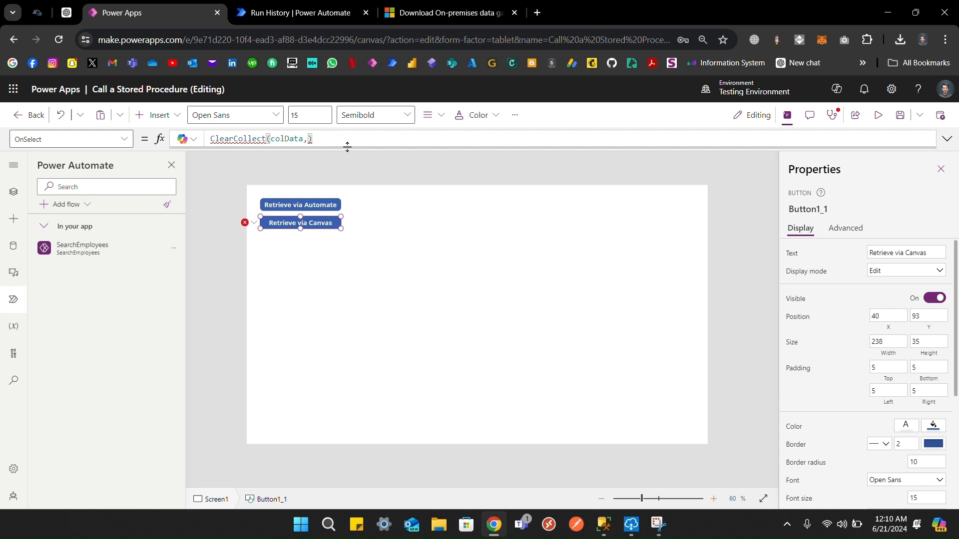
type("365")
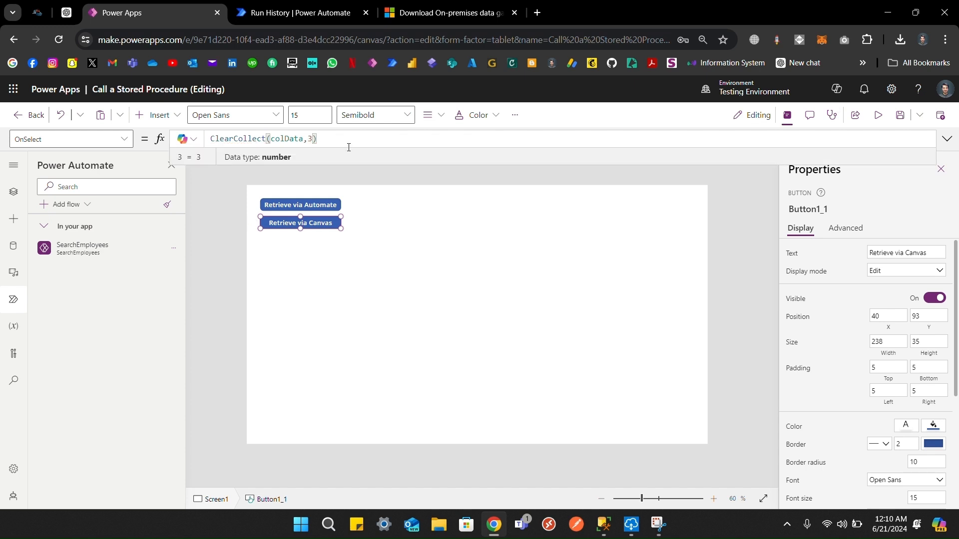
type("connect")
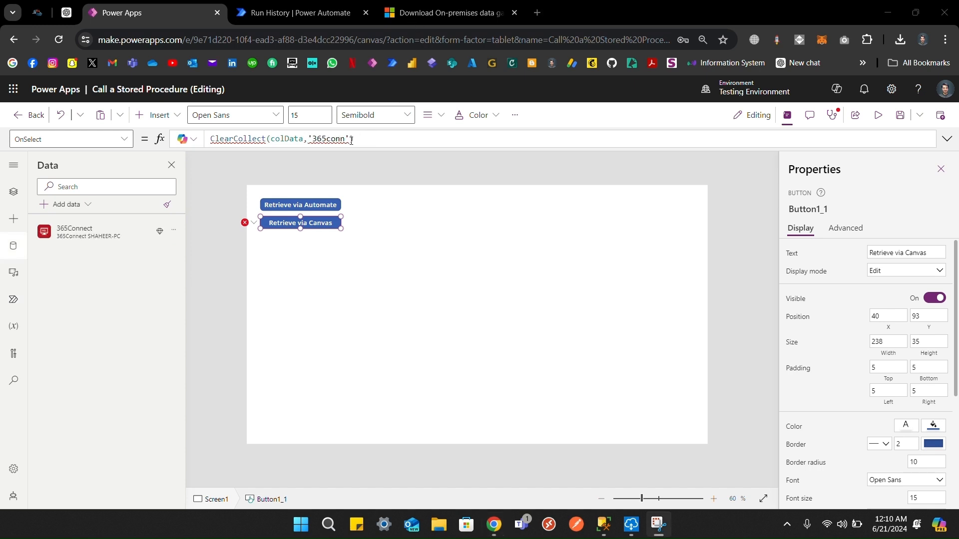
Step: Call '365Connect'.dboSearchEmployees({SearchText:""}) inside ClearCollect(colData, ...)
left_click(351, 140)
type(")")
type("'")
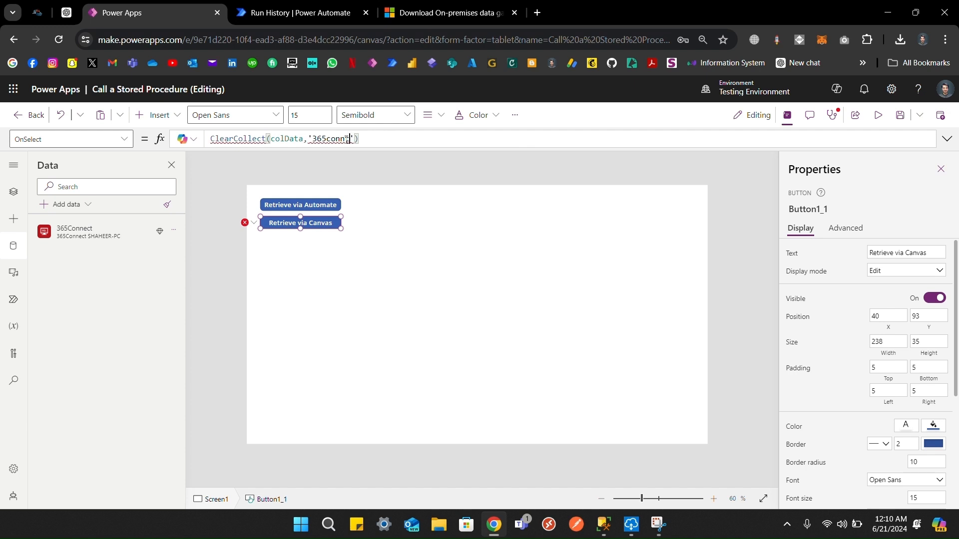
key("Left")
key("Left")
key("BackSpace")
type("C")
key("Right")
type("ec")
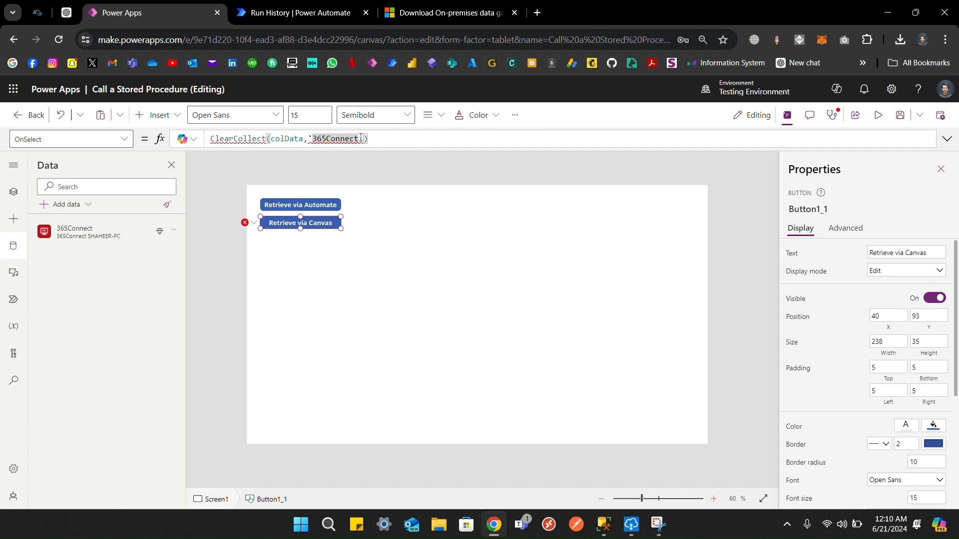
key("Delete")
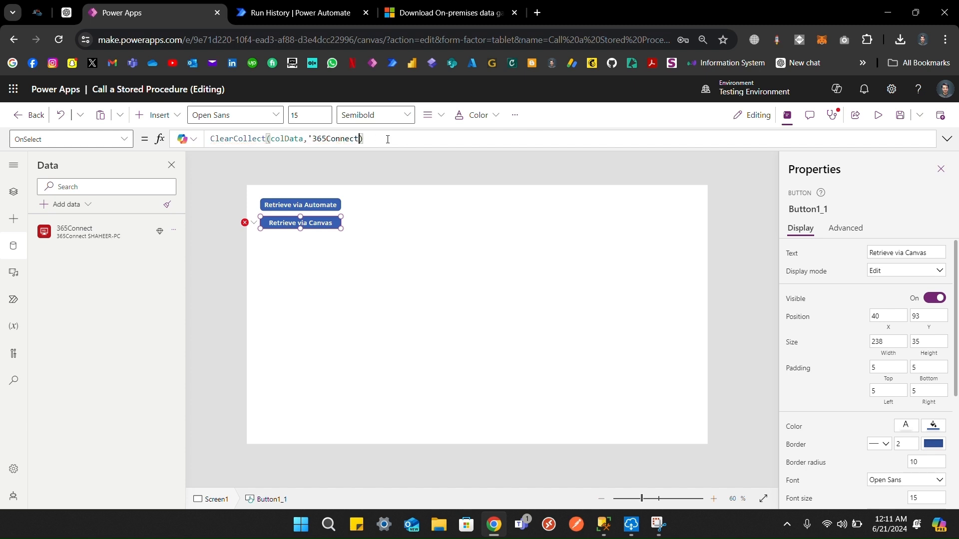
key("BackSpace")
key("BackSpace")
key("BackSpace")
key("BackSpace")
key("BackSpace")
key("BackSpace")
key("BackSpace")
key("BackSpace")
key("BackSpace")
key("BackSpace")
key("BackSpace")
type("'365C")
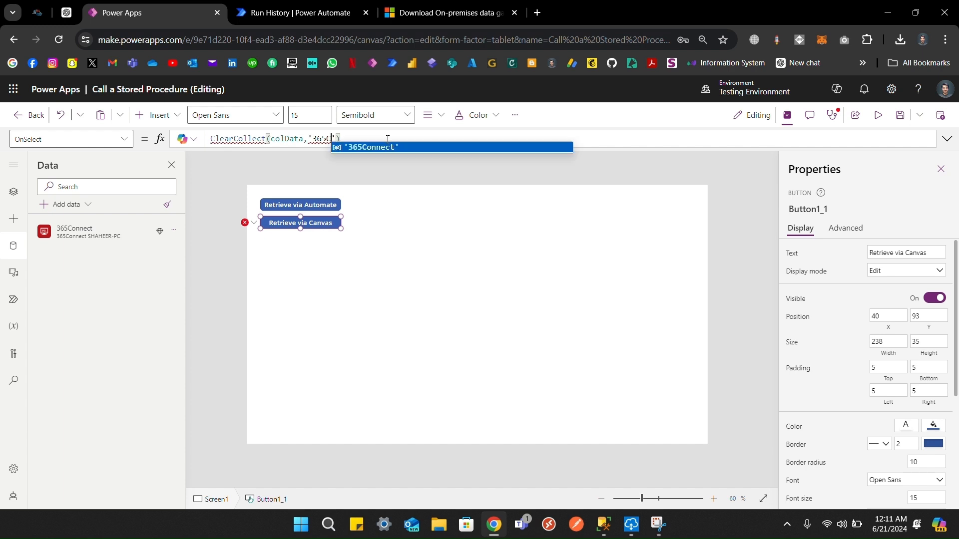
key("Tab")
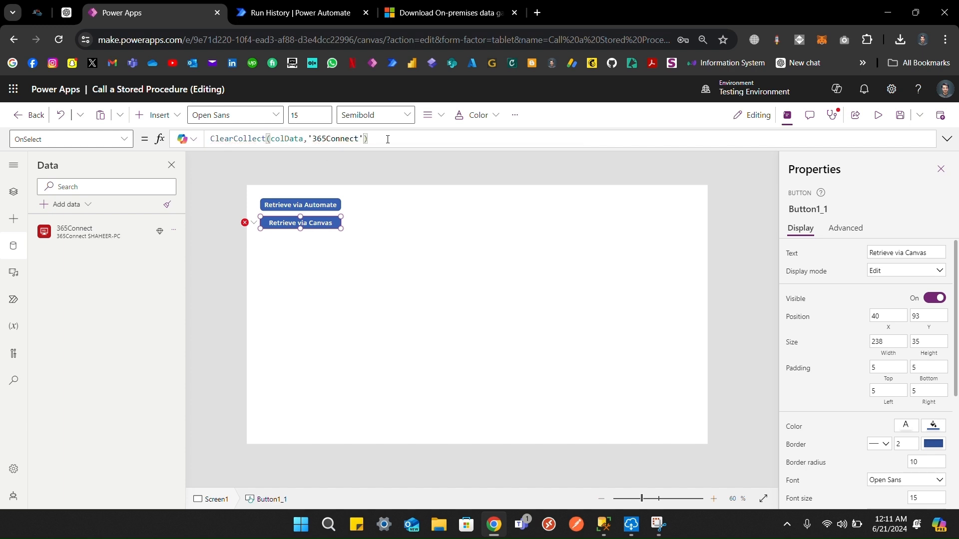
type(".")
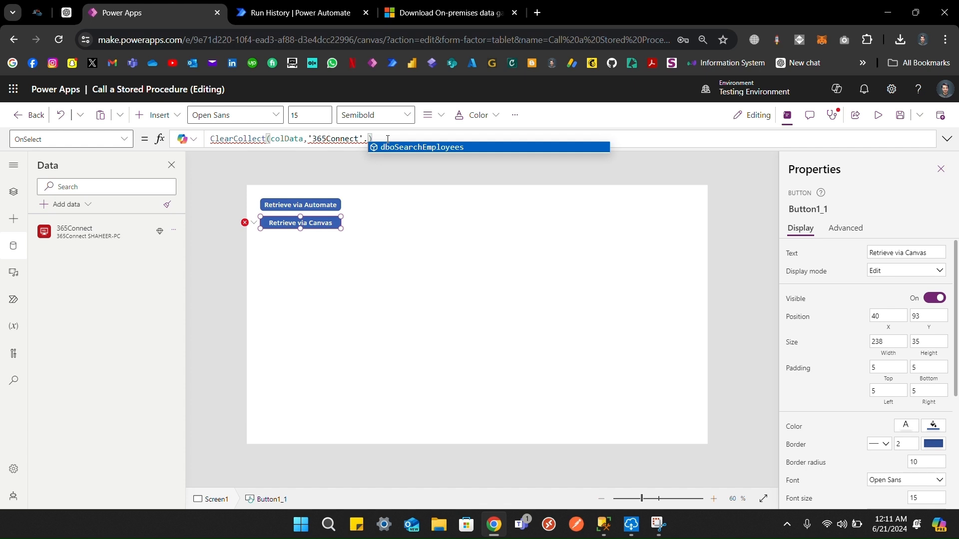
key("Tab")
type("(")
key("Left")
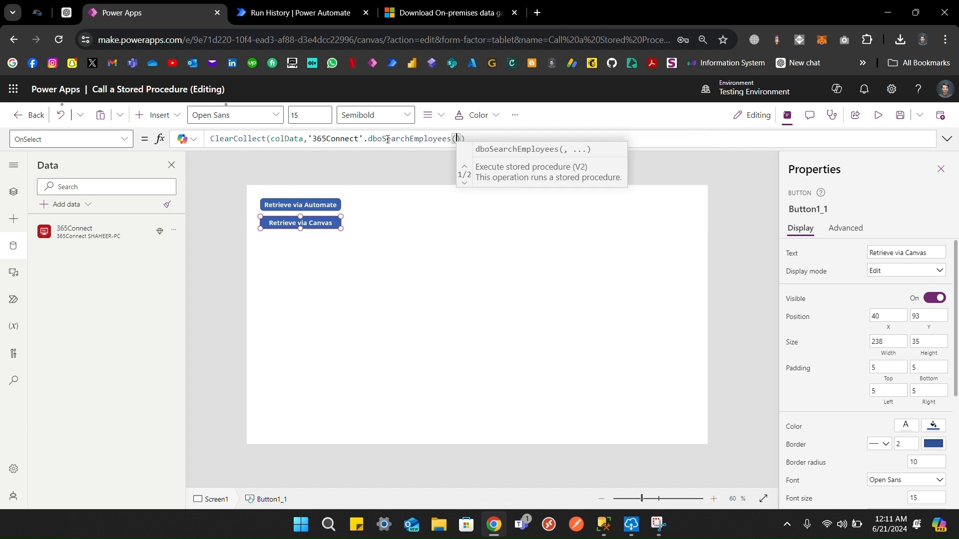
type("{")
type("SearchText:")
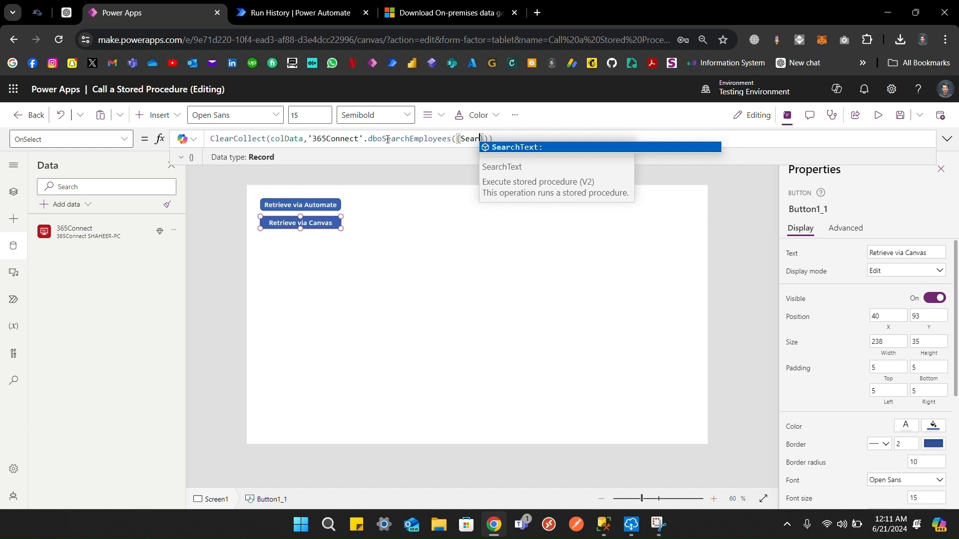
type("\"\"}")
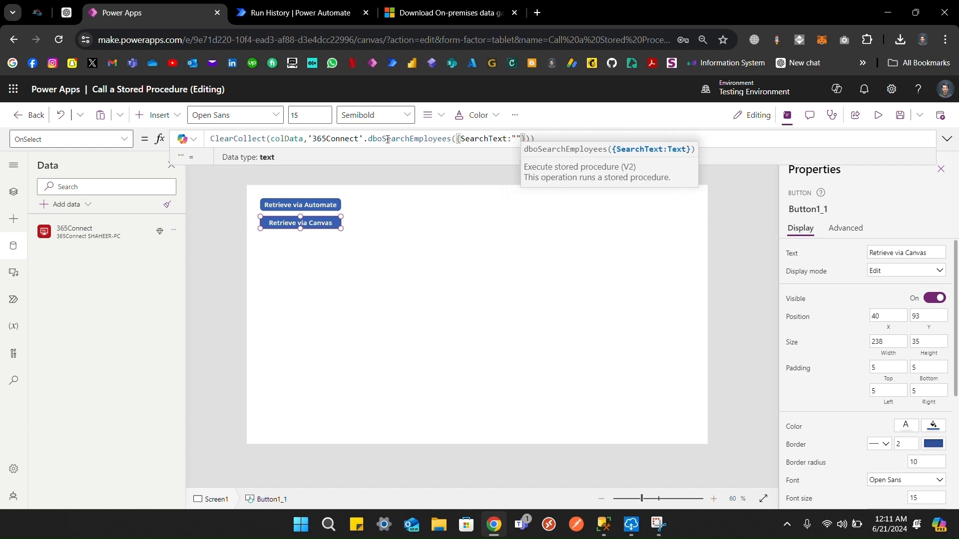
type(")")
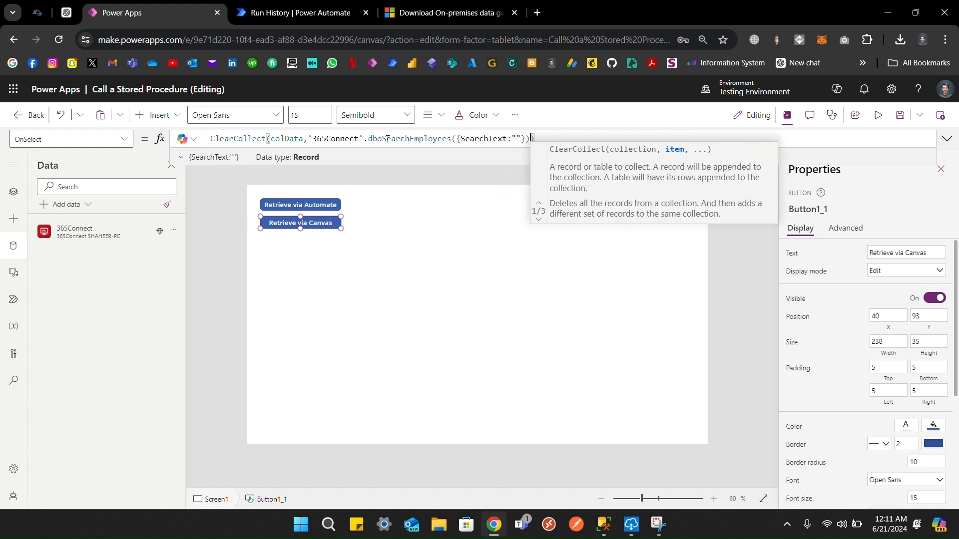
type(")")
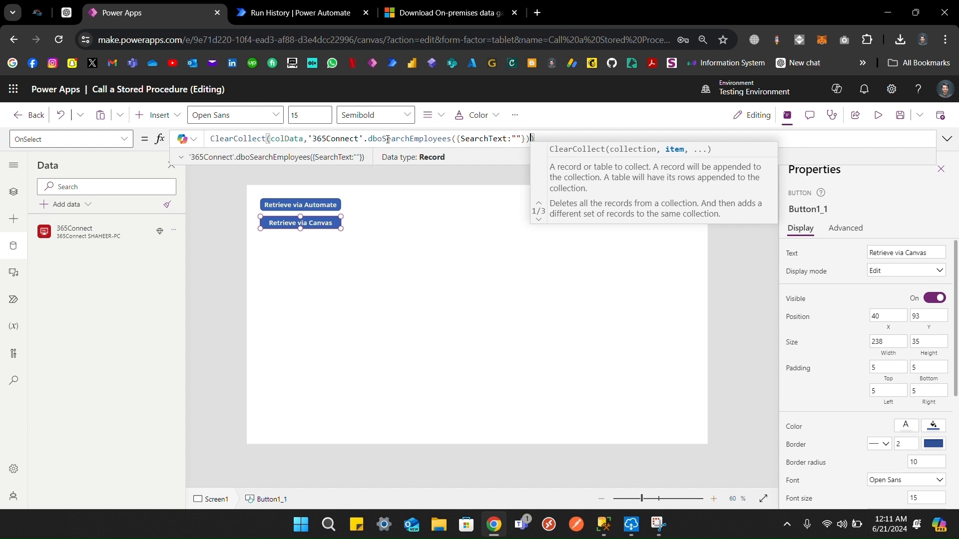
Step: Check the stored procedure's returned fields and append .ResultSets to the call
left_click(266, 157)
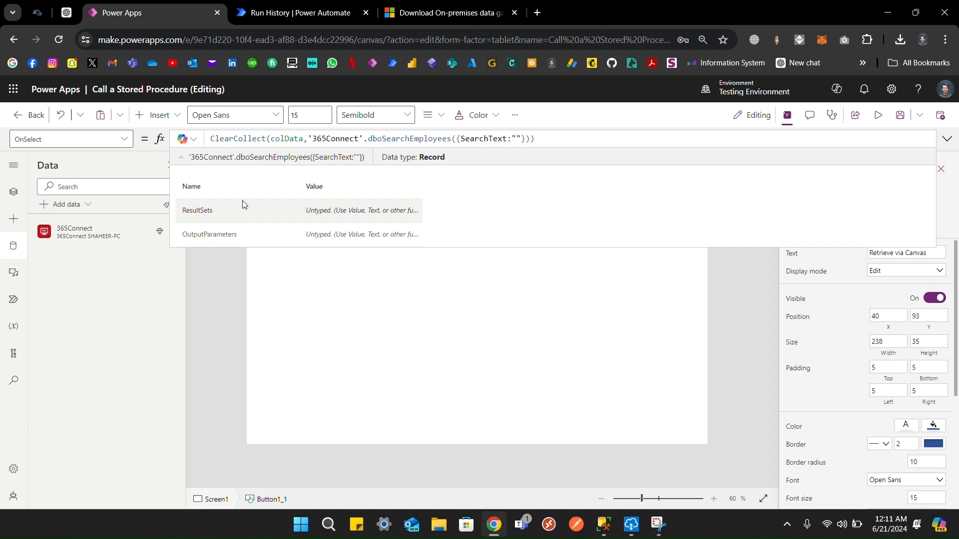
left_click(530, 139)
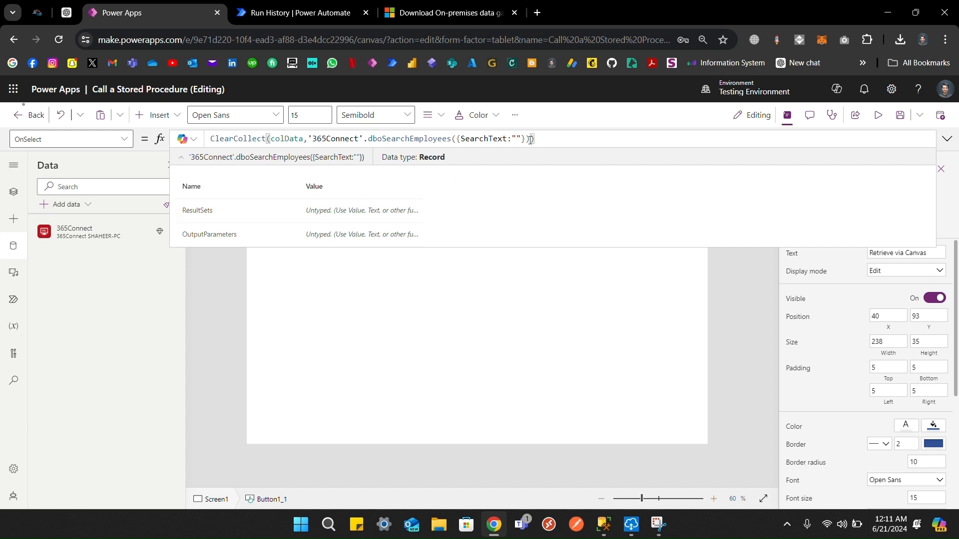
type(".")
key("Down")
key("Tab")
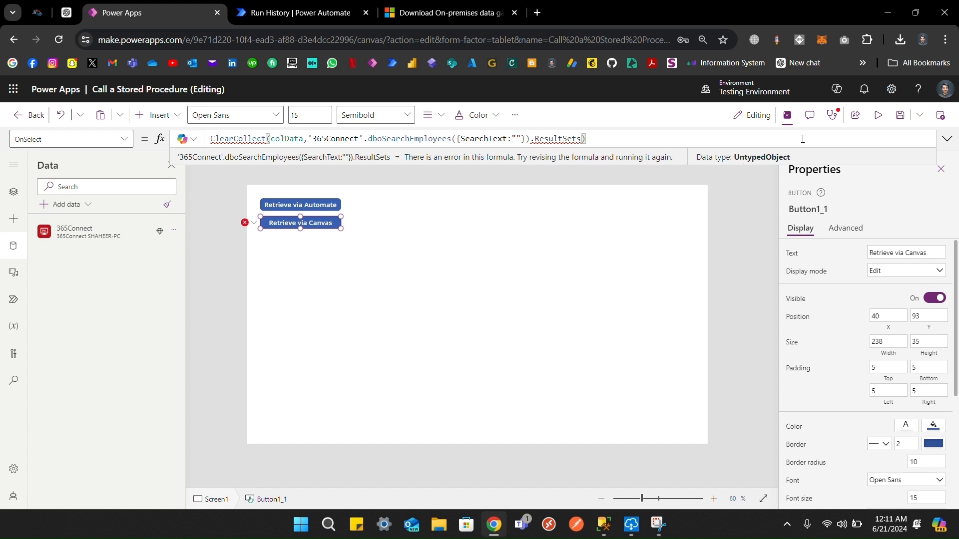
Step: Wrap the stored procedure ResultSets in ForAll(Table(...), {})
left_click(946, 139)
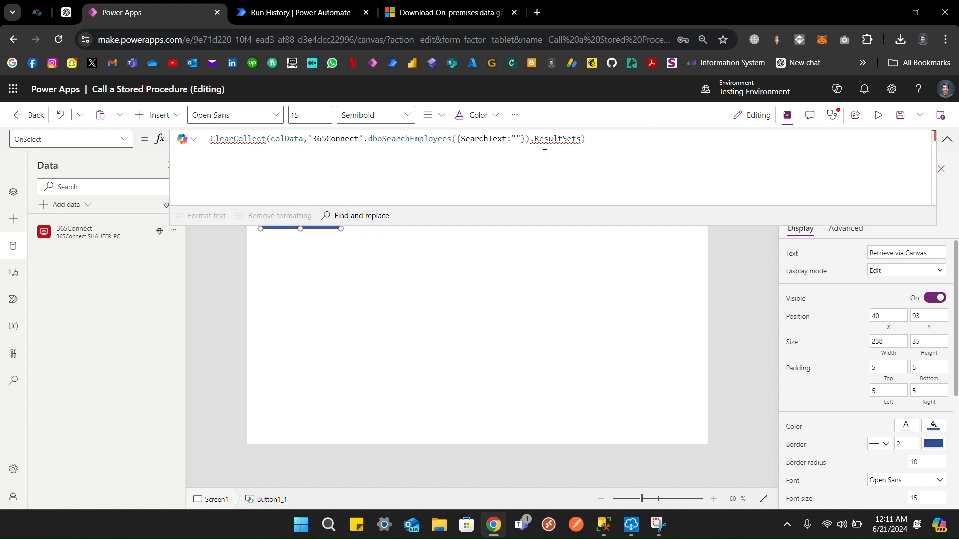
left_click(308, 138)
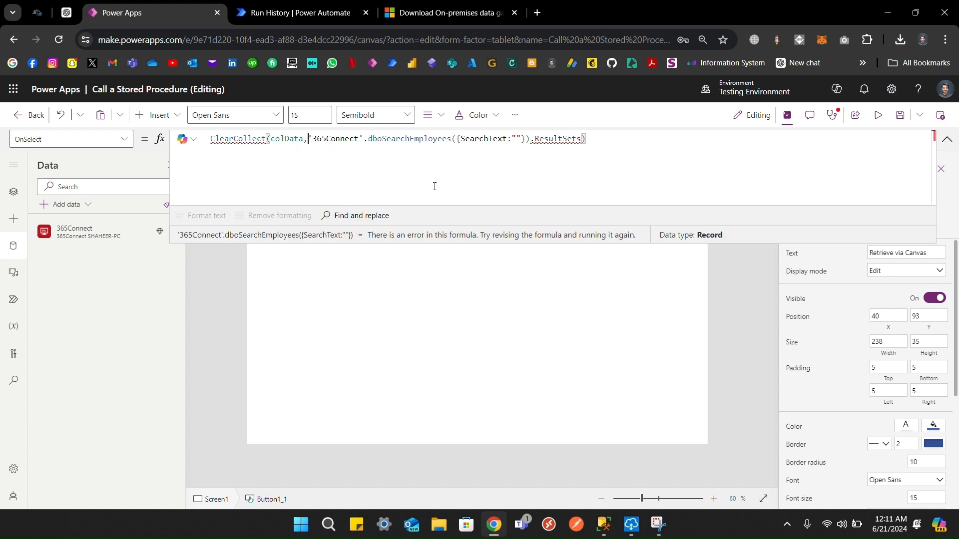
type("ForA")
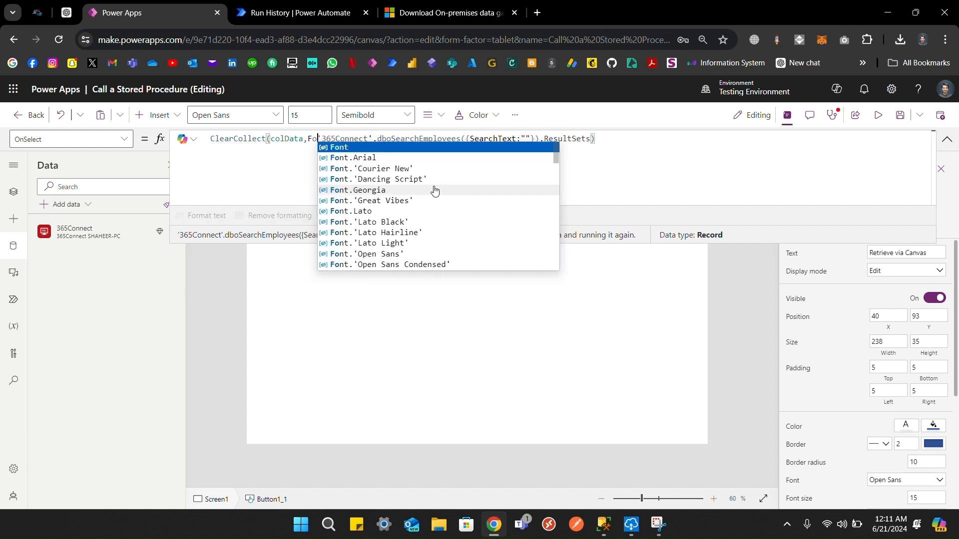
type("ll(T")
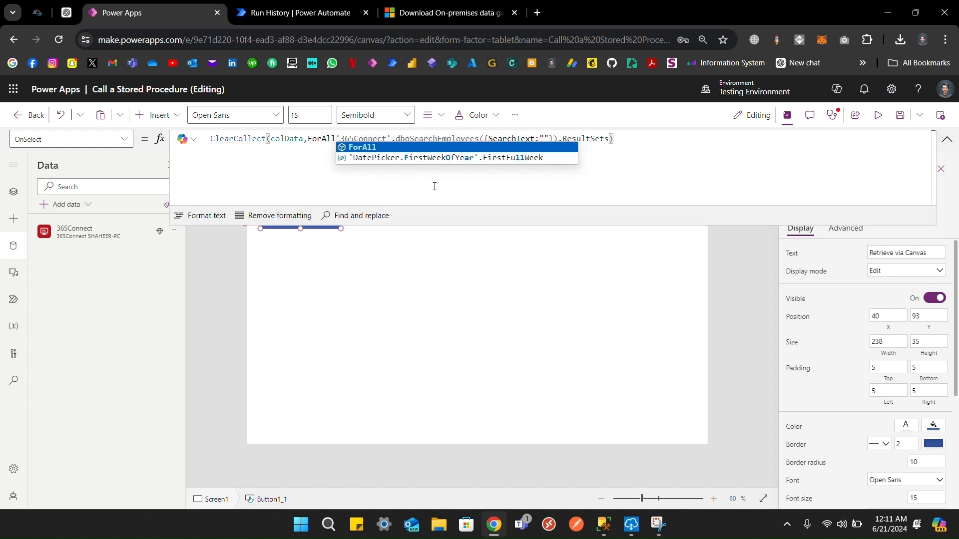
type("able(")
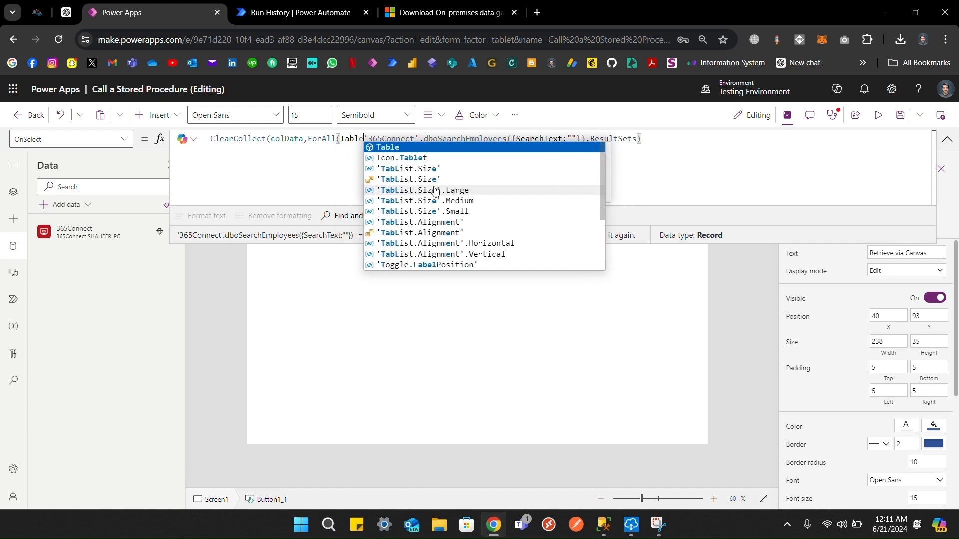
left_click(639, 143)
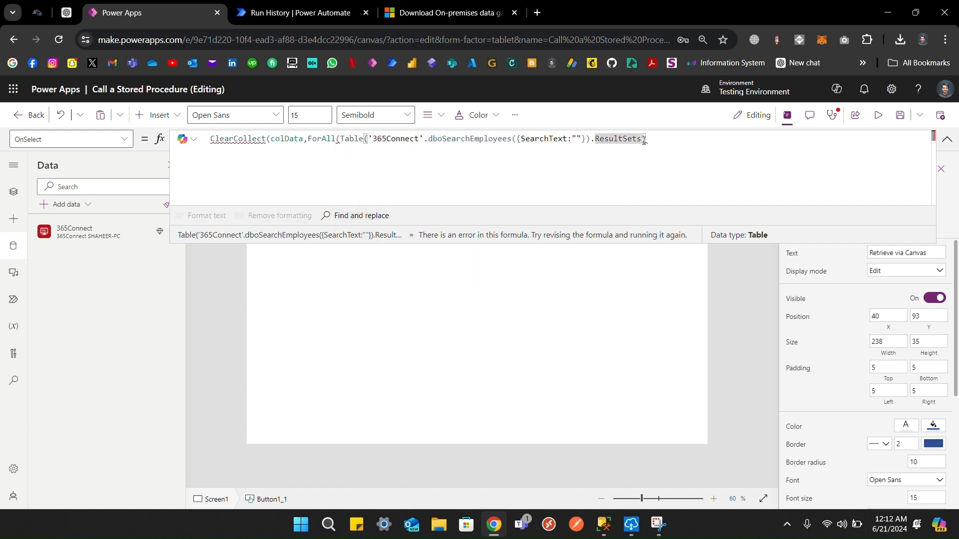
type("),{})")
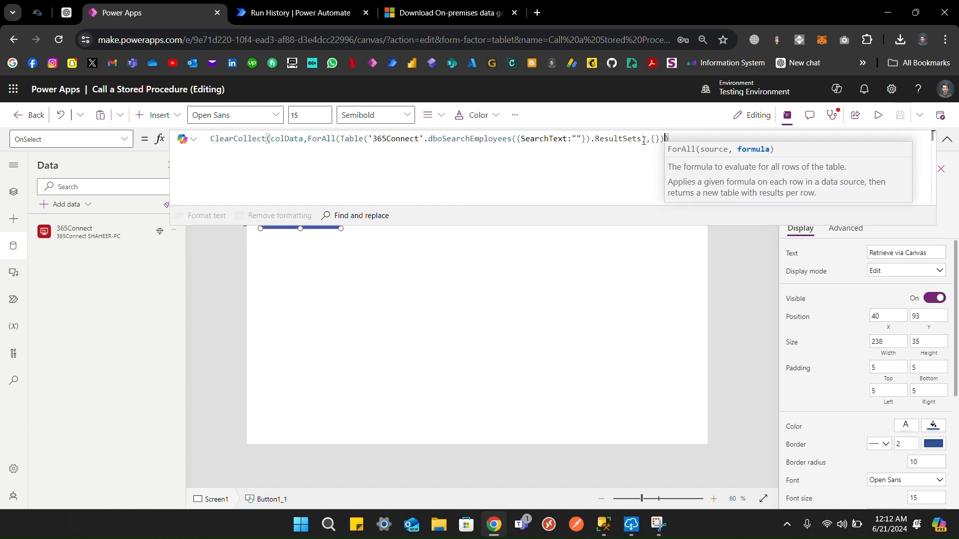
Step: Format the formula onto indented lines and name each row 'As _employee'
left_click(199, 215)
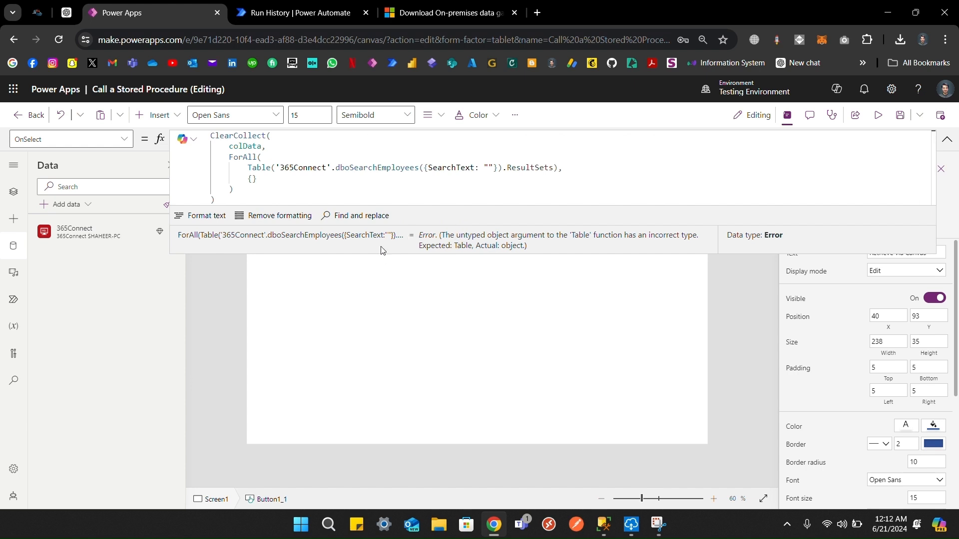
left_click_drag(379, 254, 377, 350)
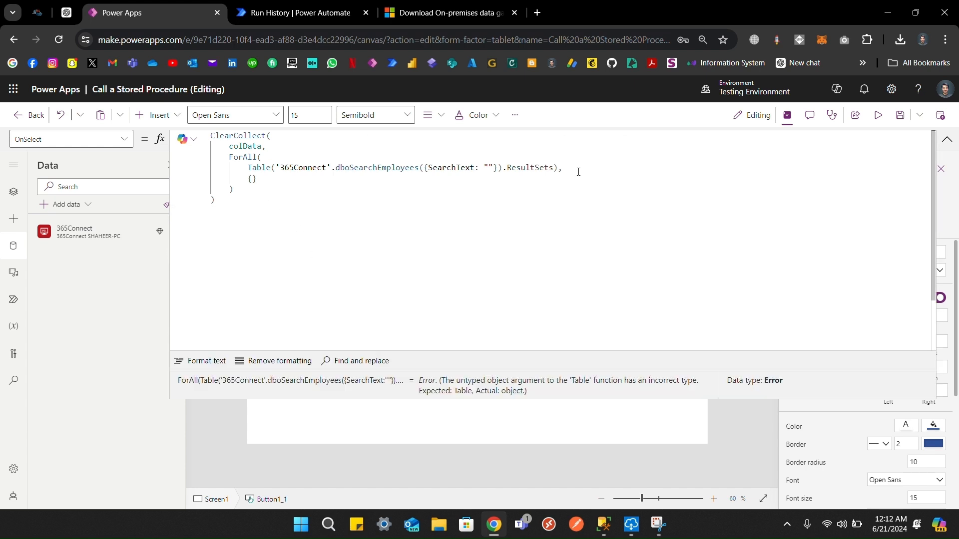
left_click(559, 169)
type("a")
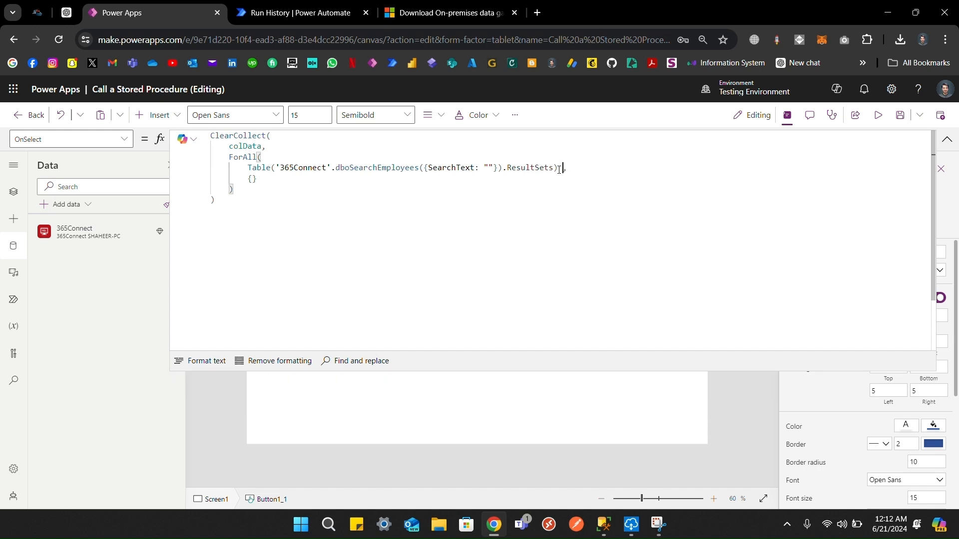
type("s")
key("Tab")
type("_employee")
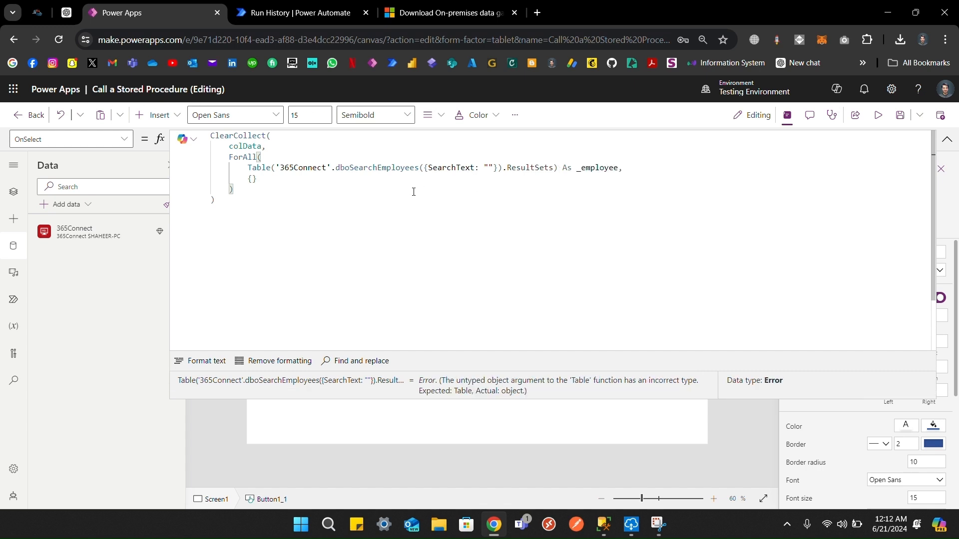
Step: Add FirstName: Text(_employee.Value.FirstName) inside the ForAll record
left_click(252, 179)
key("Return")
type("FirstNa")
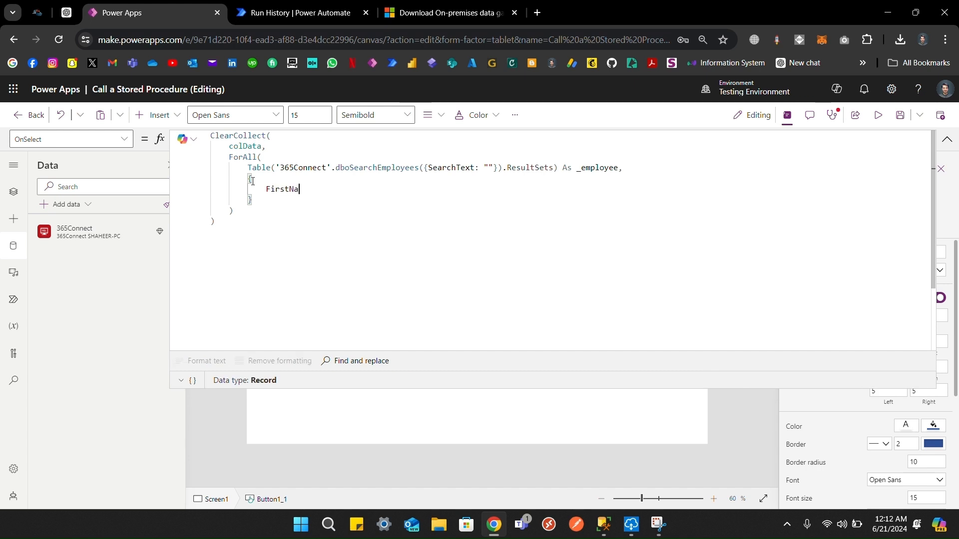
type("me:")
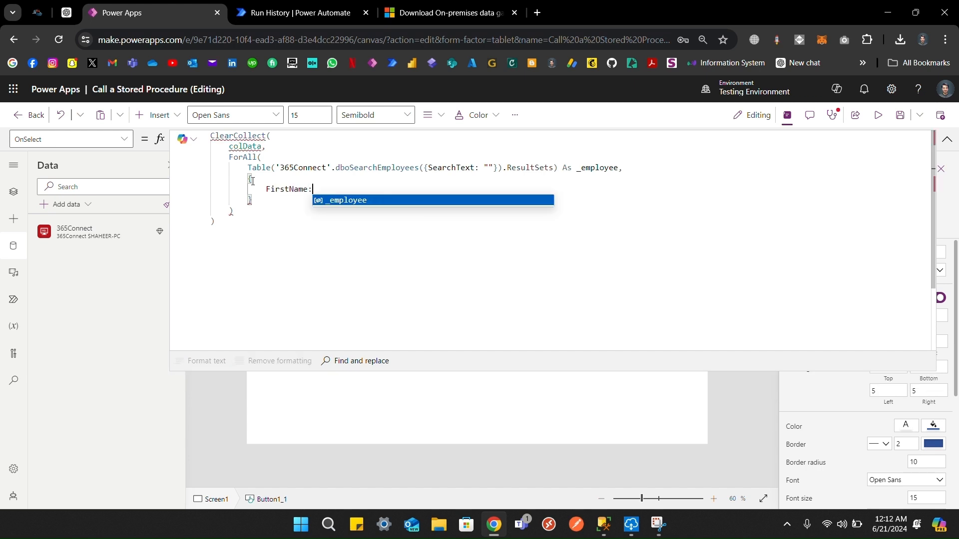
type("(")
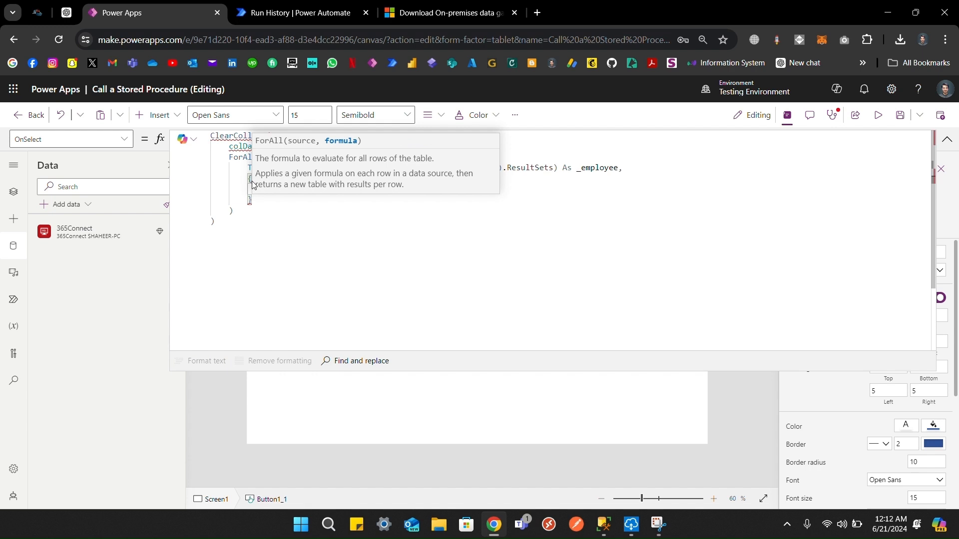
left_click(326, 236)
left_click(319, 190)
key("BackSpace")
type("Text")
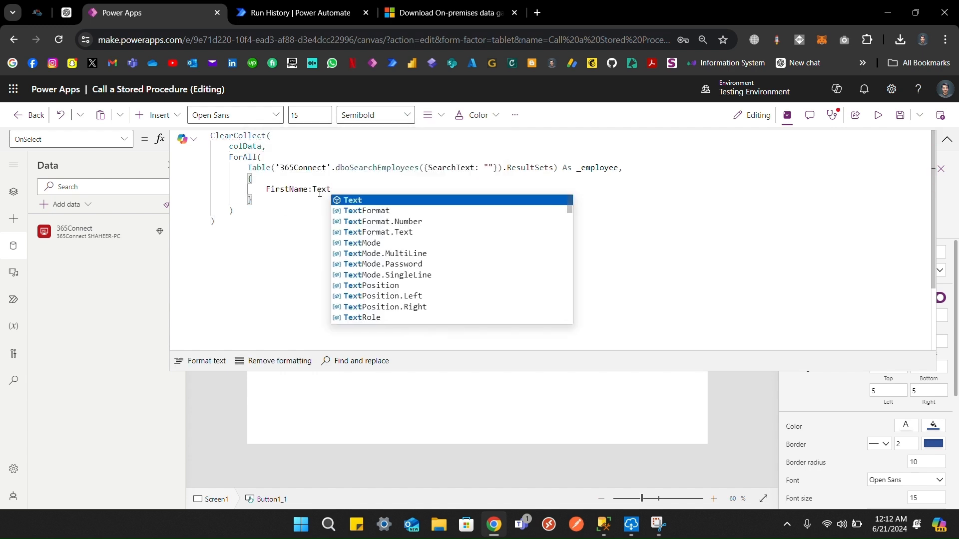
type("(_")
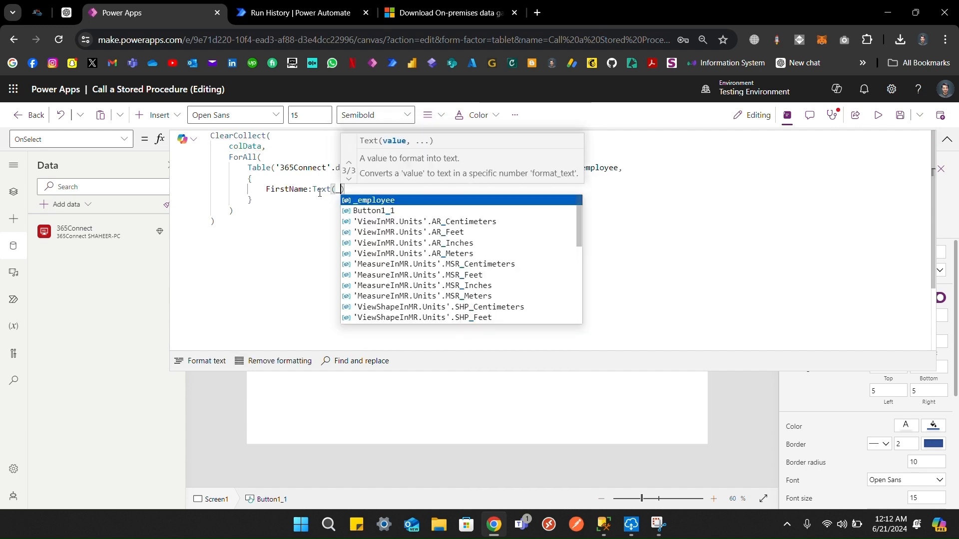
type("employee.Value")
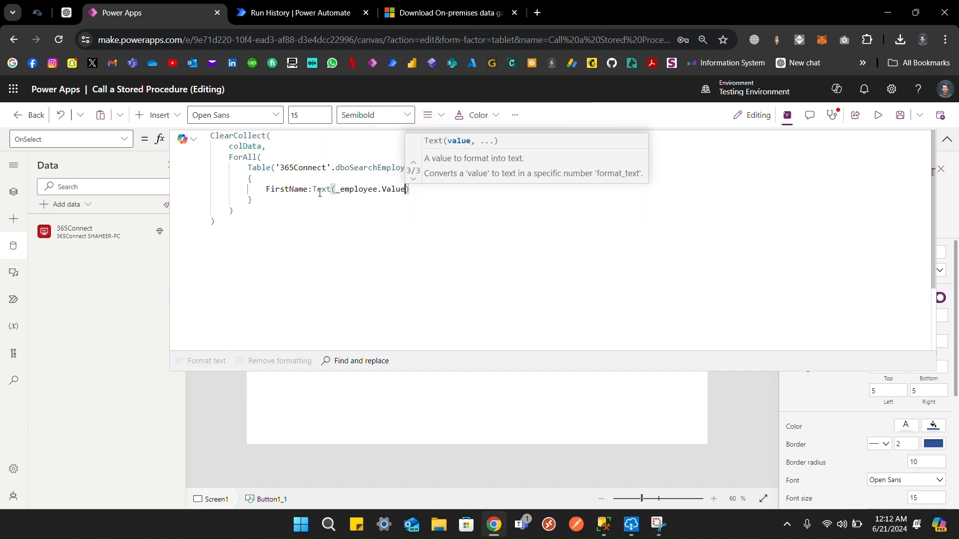
type(".")
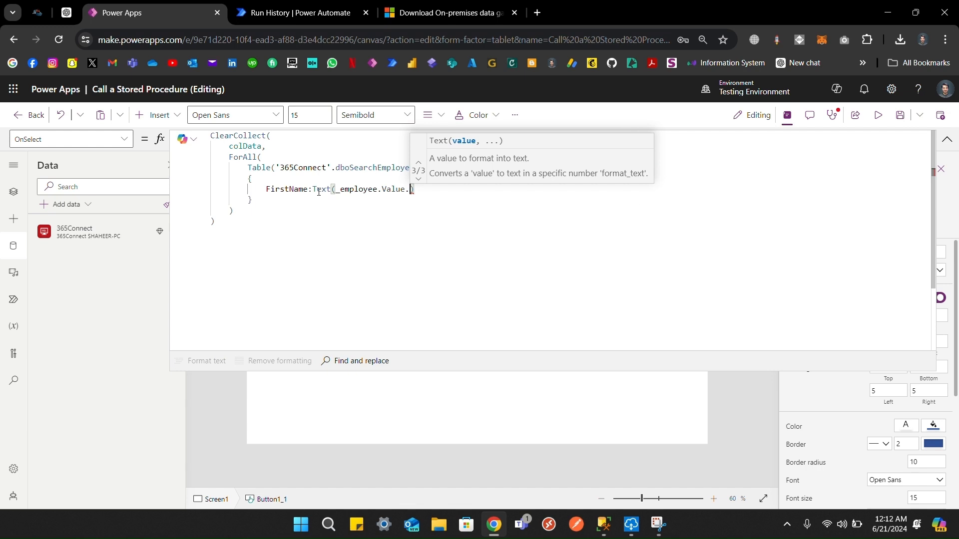
double_click(292, 189)
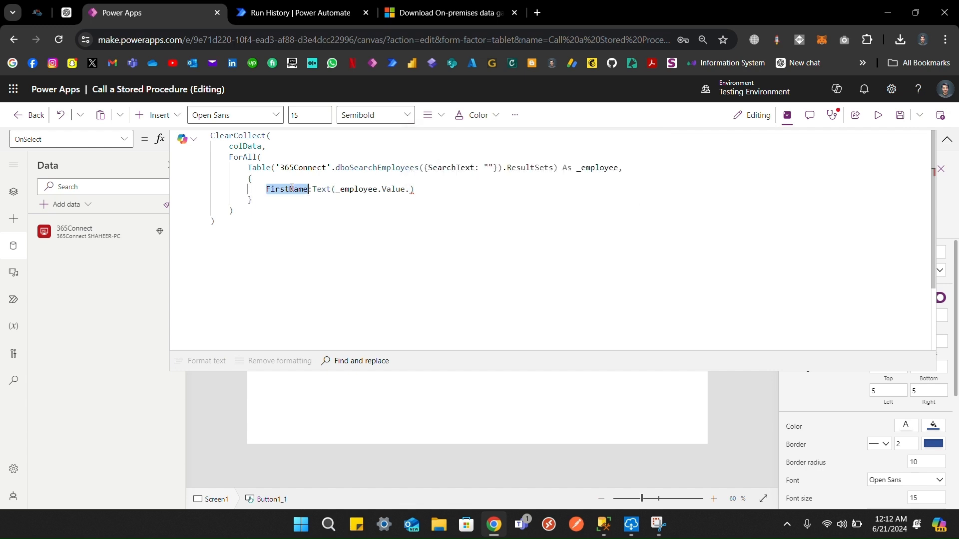
key("ctrl+c")
left_click(409, 190)
key("ctrl+v")
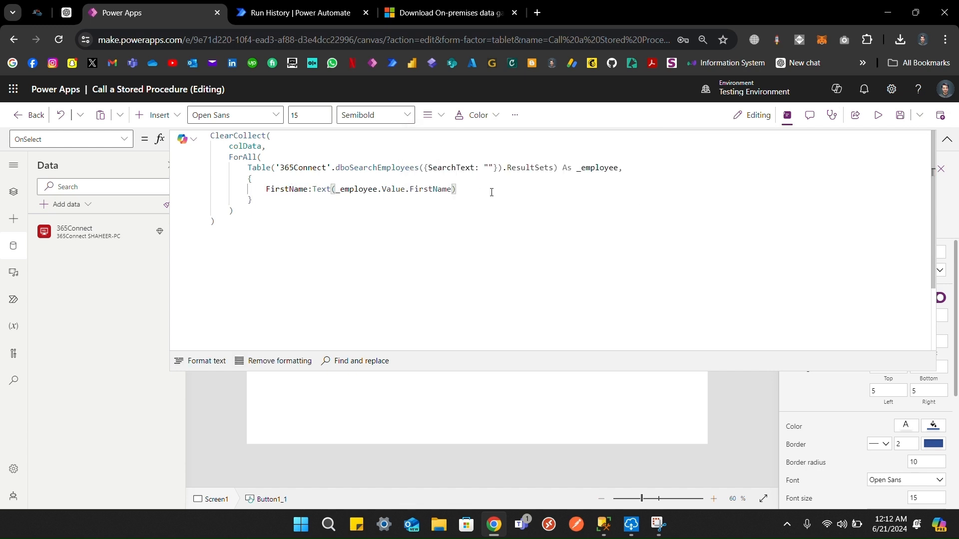
Step: Duplicate the line twice and turn the first copy into LastName: Text(_employee.Value.LastName)
left_click_drag(490, 189, 487, 181)
key("ctrl+c")
left_click(486, 188)
key("ctrl+v")
key("ctrl+v")
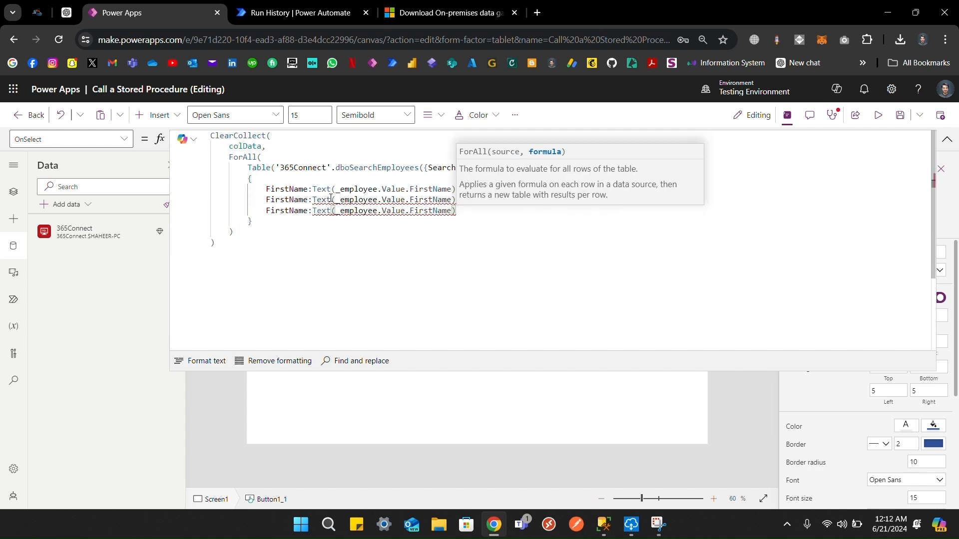
double_click(291, 199)
type("1")
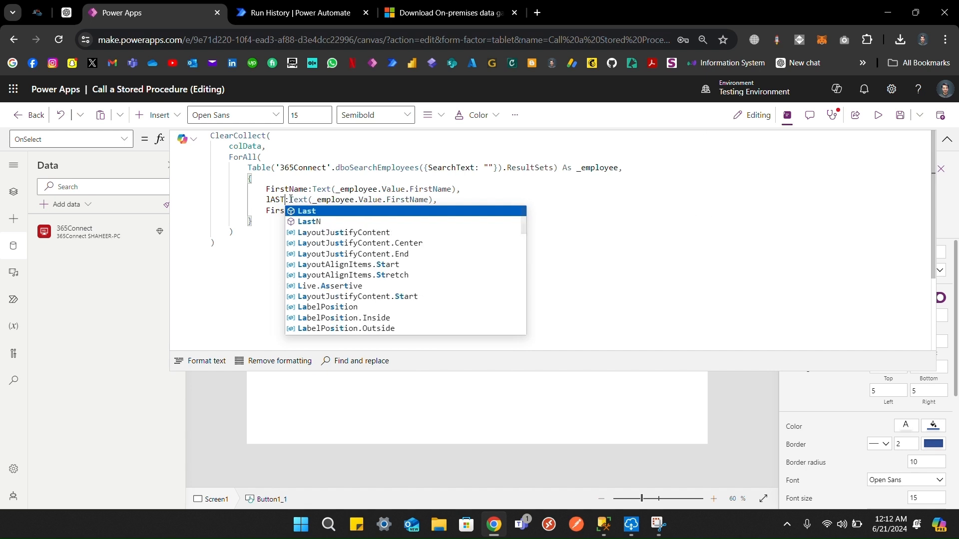
key("BackSpace")
type("LastName")
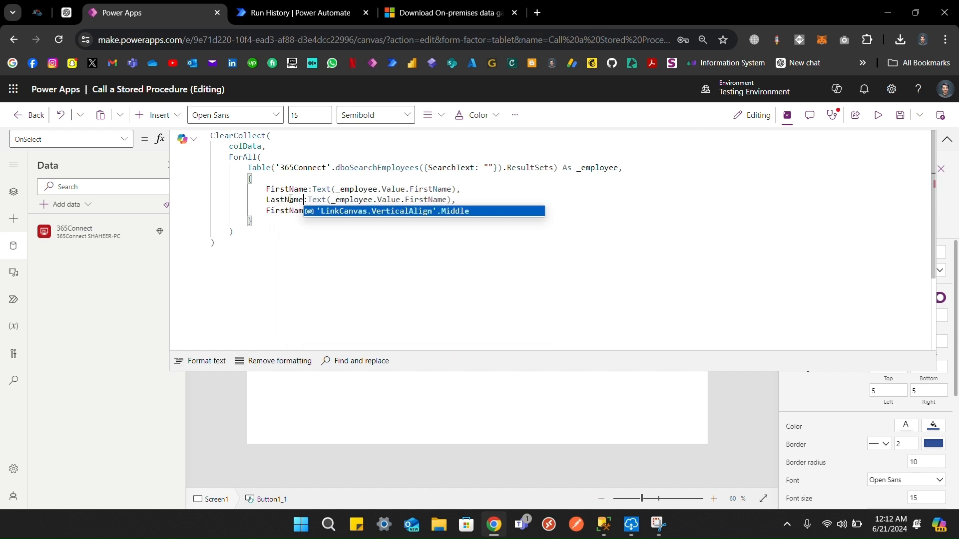
double_click(291, 199)
double_click(426, 200)
key("ctrl+v")
Step: Make the third line EmployeeID: GUID(_employee.Value.EmployeeID)
double_click(282, 211)
type("Employee")
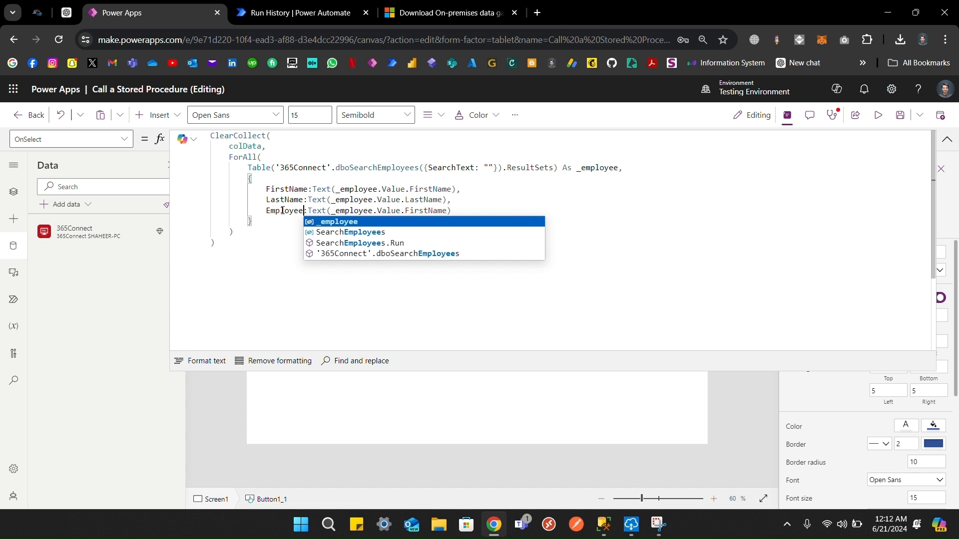
type("ID")
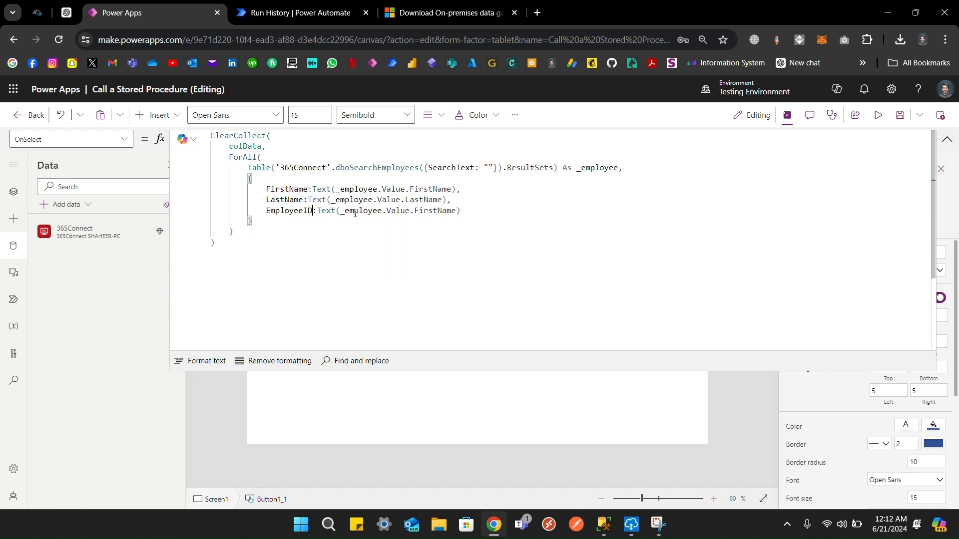
double_click(327, 210)
key("BackSpace")
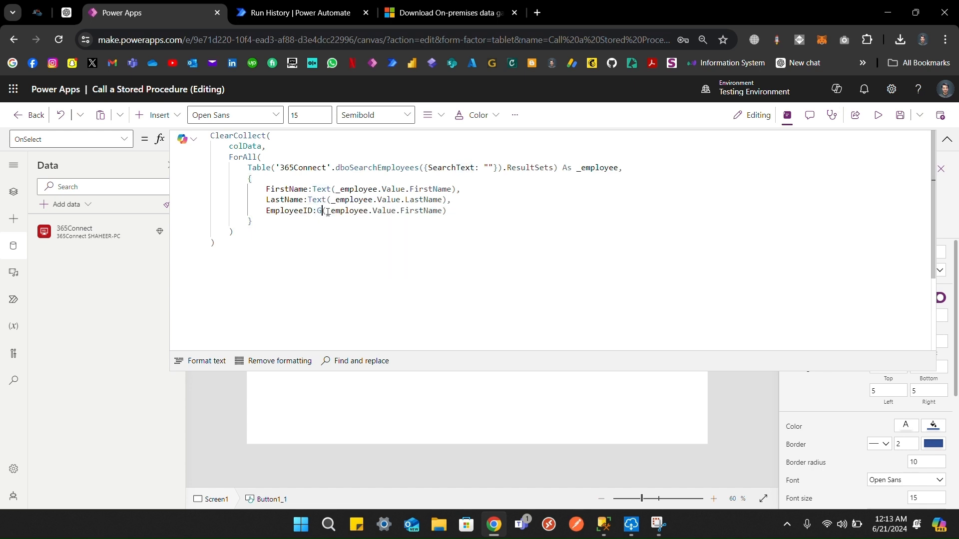
type("GUI")
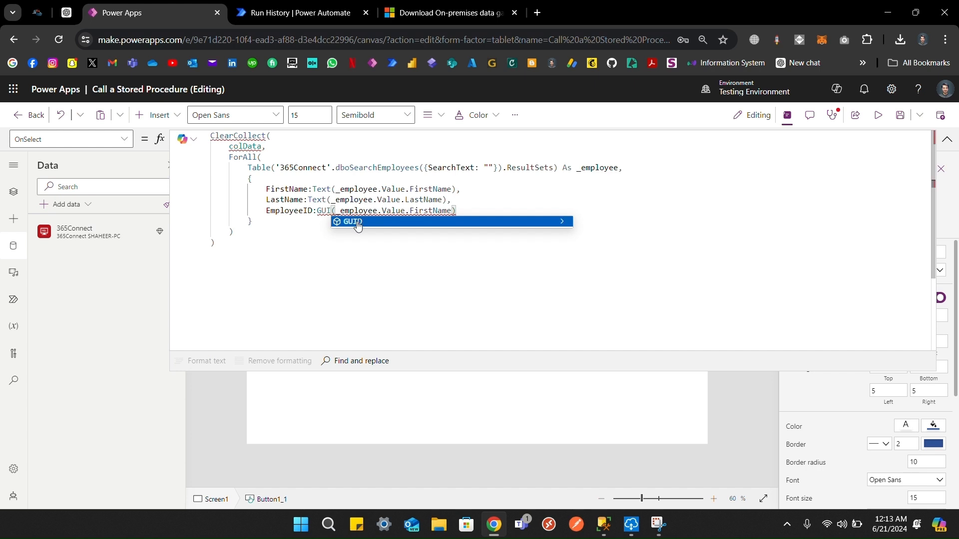
left_click(358, 221)
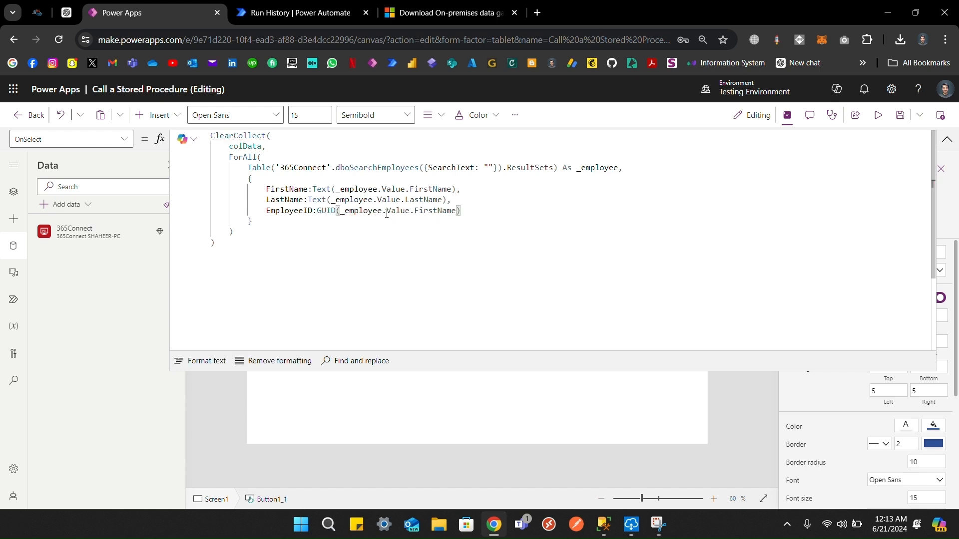
double_click(300, 210)
double_click(438, 210)
key("ctrl+v")
left_click(516, 203)
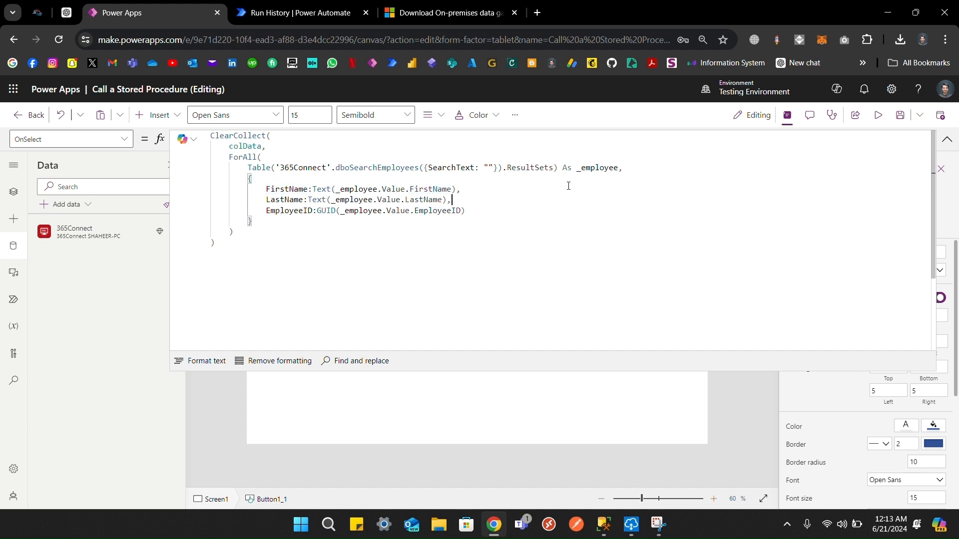
left_click(947, 140)
Step: Append .Table1 after ResultSets to clear the Table type error, then rerun the button
left_click(301, 225, "alt")
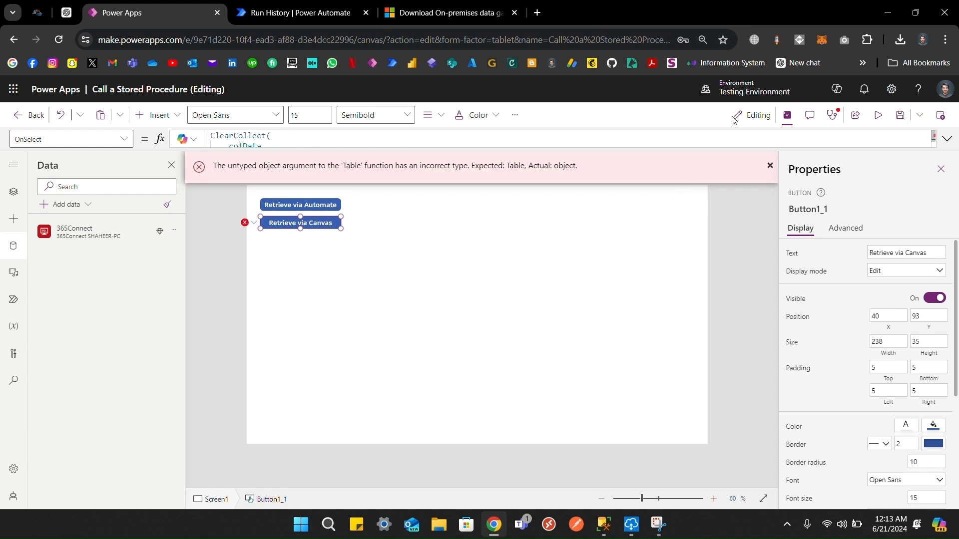
left_click(497, 144)
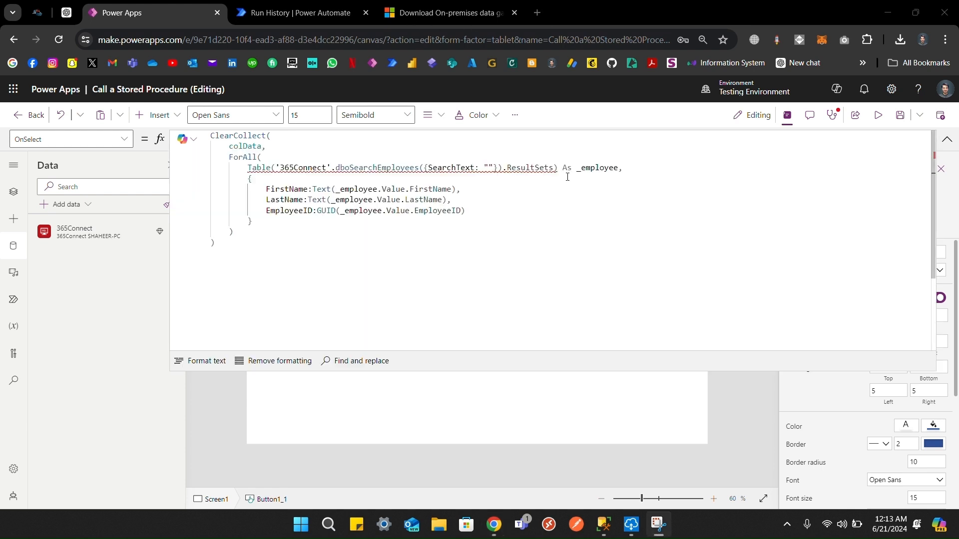
mouse_move(557, 168)
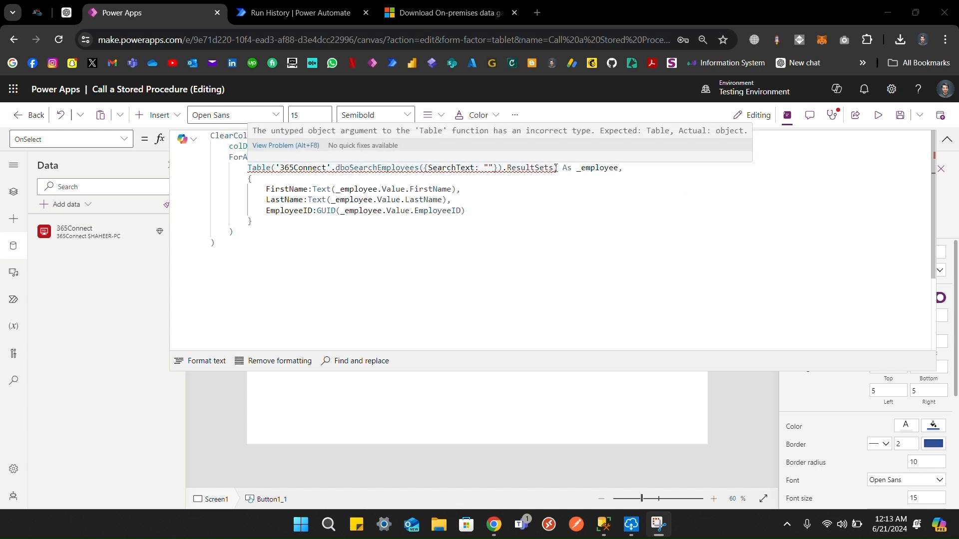
left_click(555, 168)
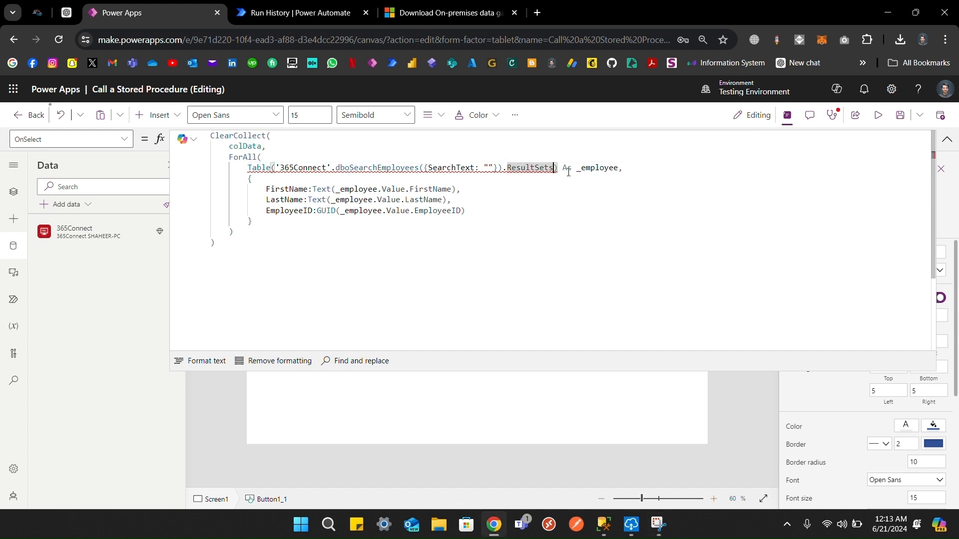
type(".table1")
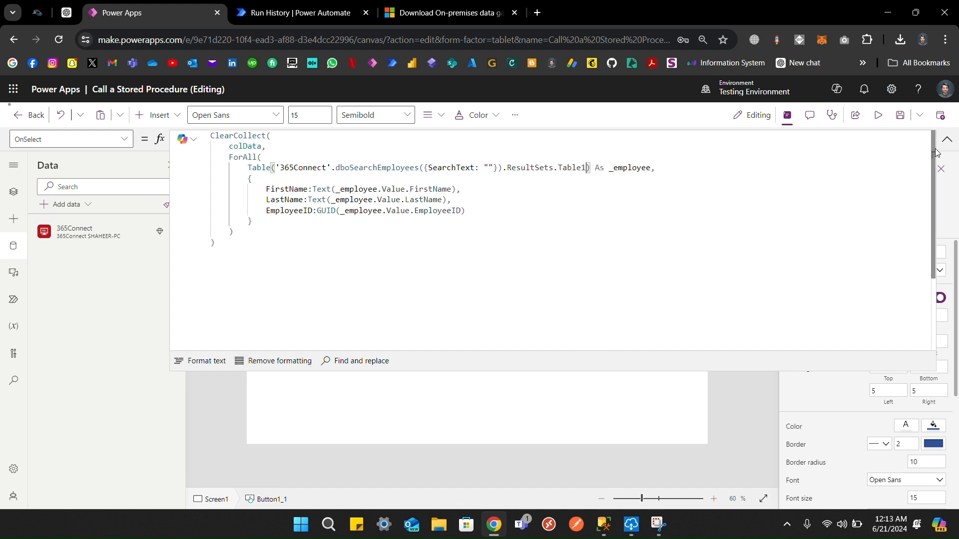
left_click(947, 139)
left_click(323, 227, "alt")
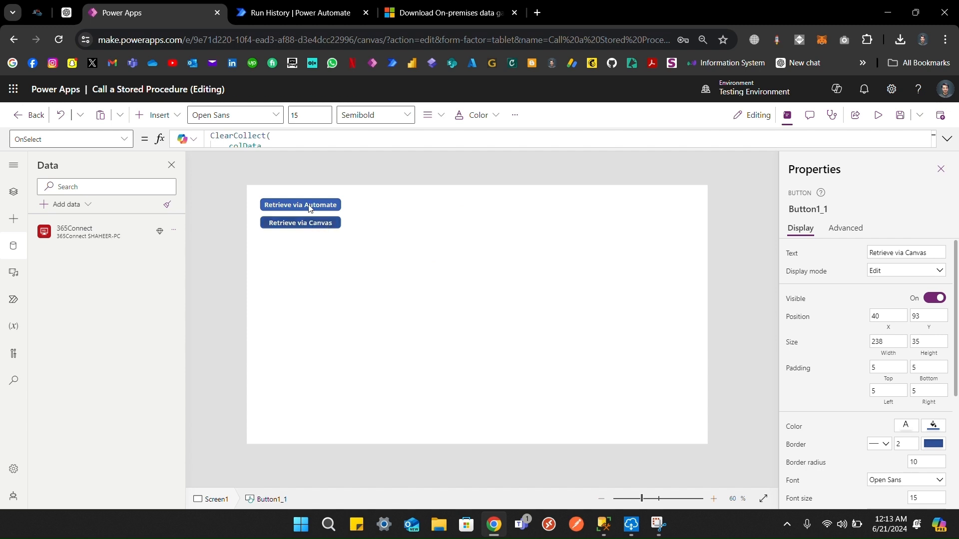
left_click(256, 139)
double_click(254, 142)
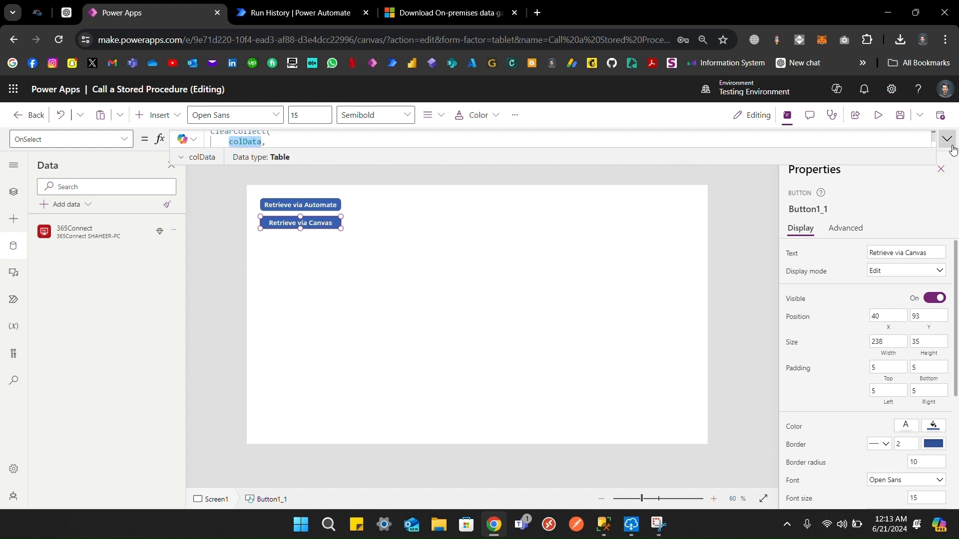
left_click(206, 158)
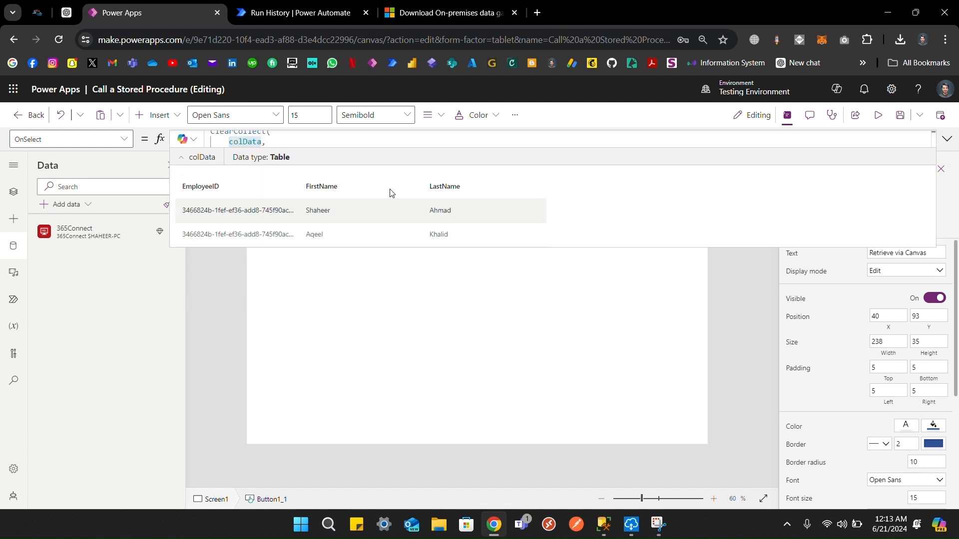
left_click(946, 140)
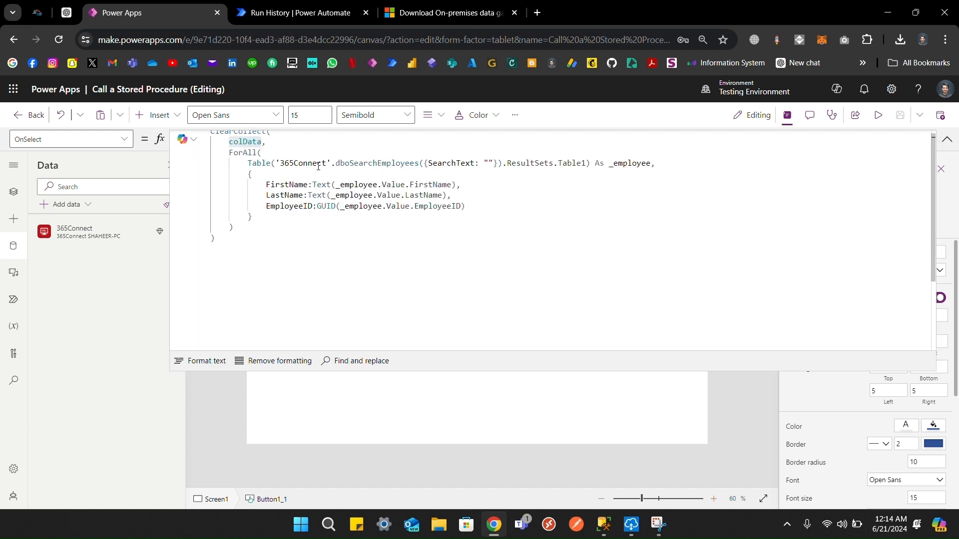
scroll(318, 167, "up", 1)
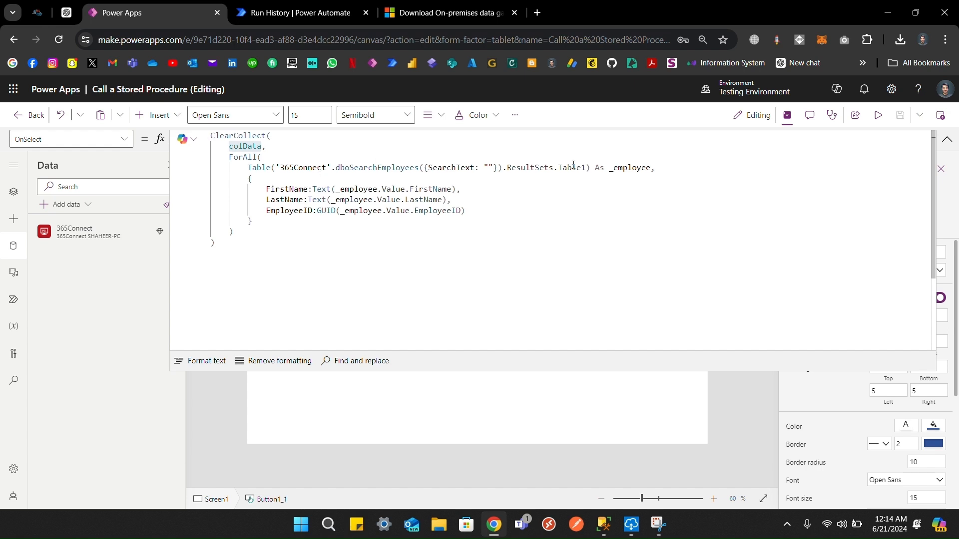
left_click(946, 140)
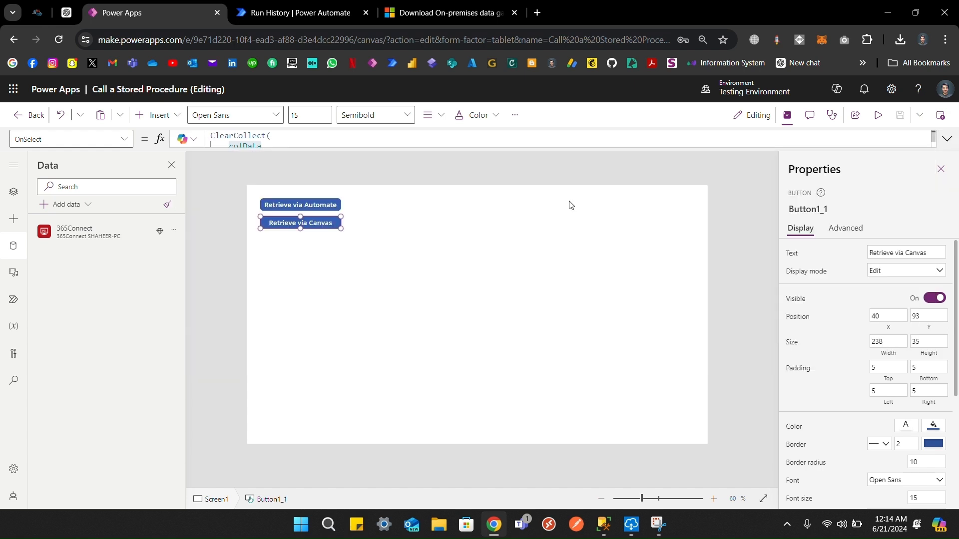
Step: Insert a vertical gallery with Items set to colData, placed right of the buttons
left_click(404, 186)
left_click(153, 115)
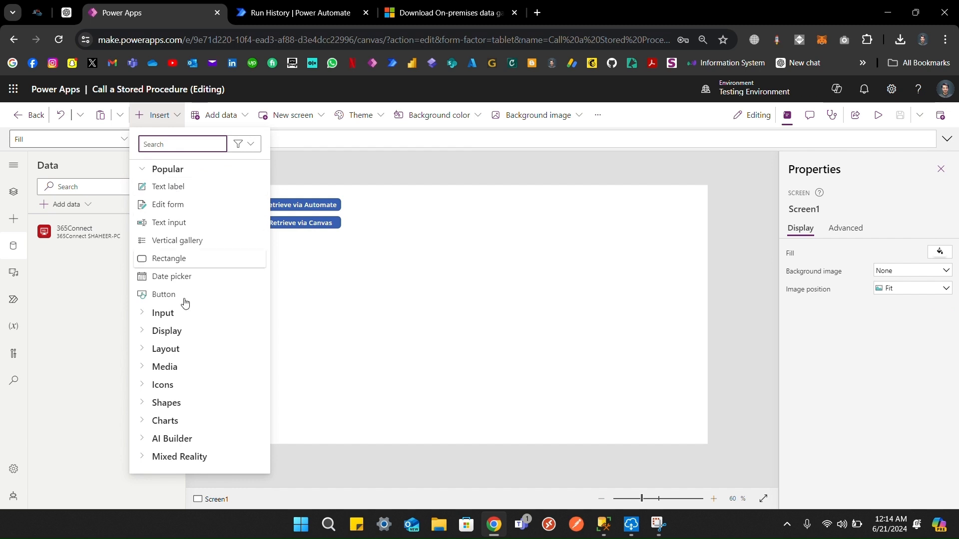
left_click(169, 352)
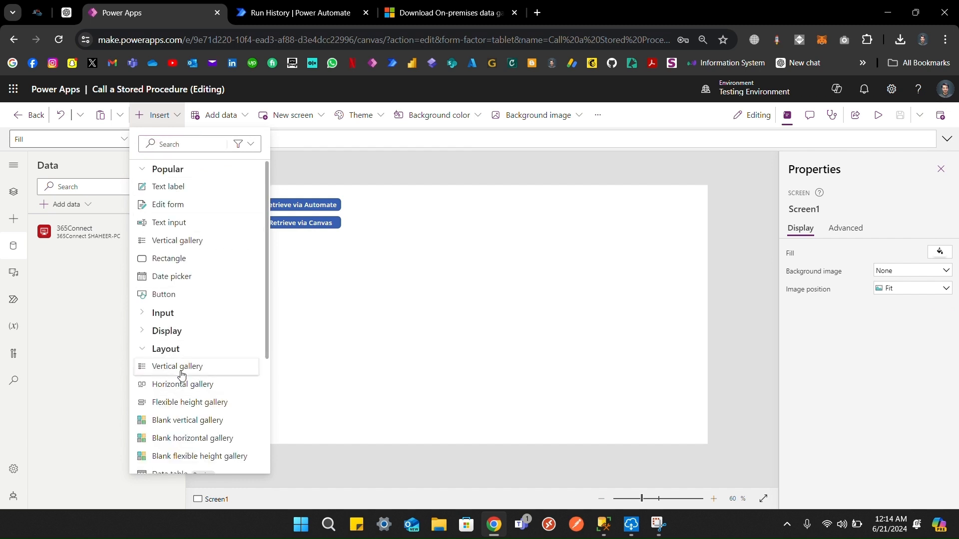
left_click(274, 343)
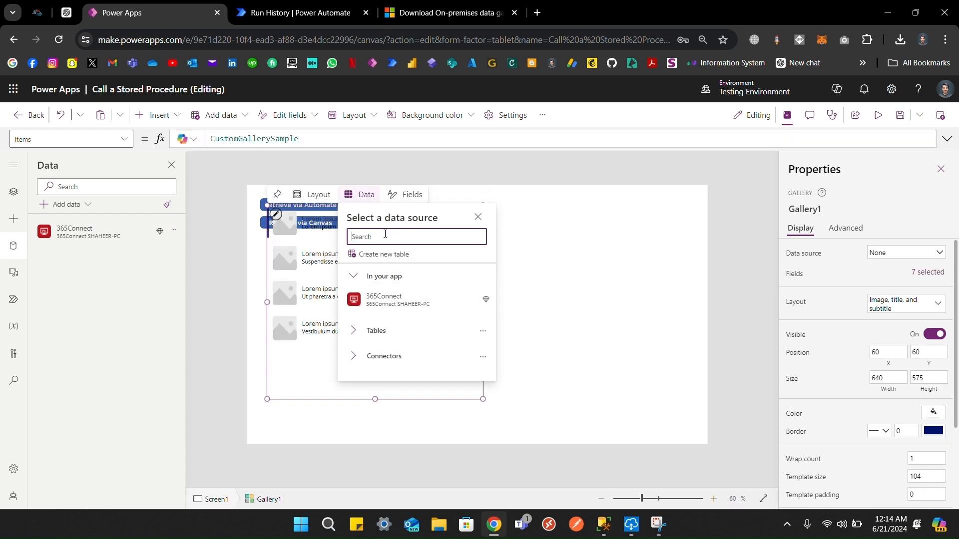
type("coldaa")
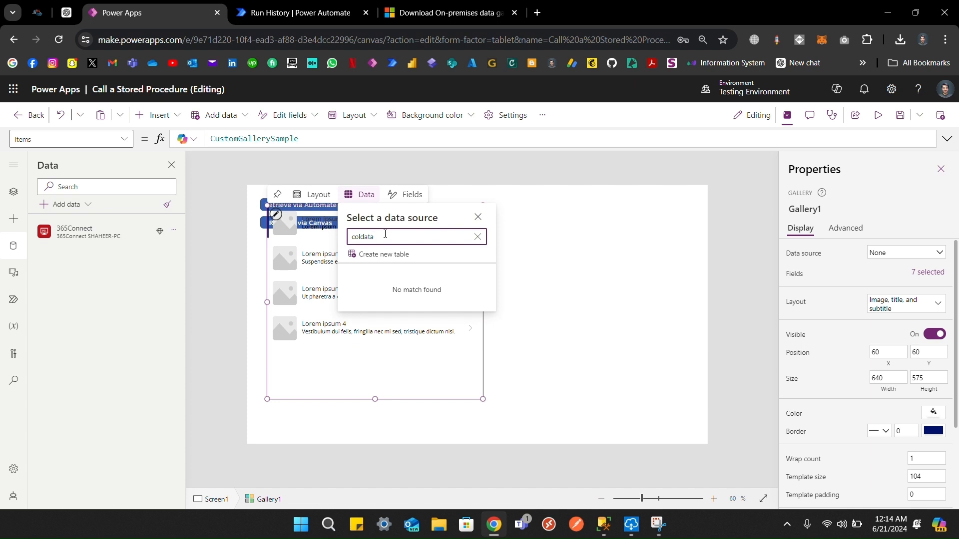
double_click(300, 139)
type("cold")
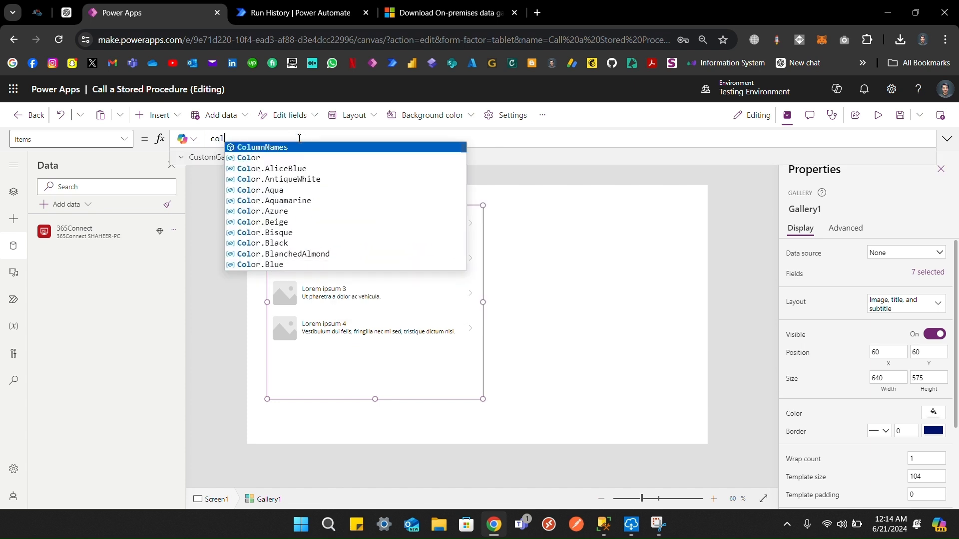
key("BackSpace")
type("Data")
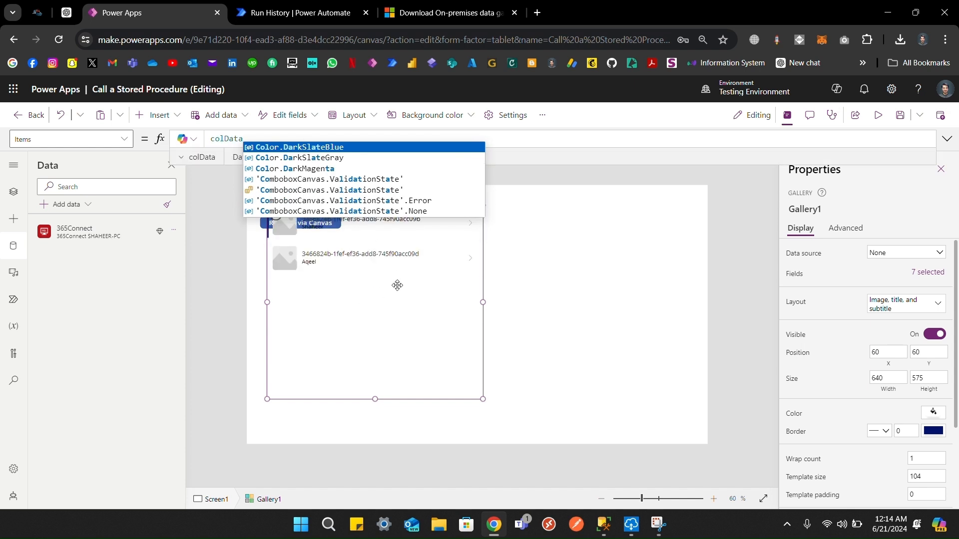
left_click_drag(484, 284, 708, 295)
Step: Run Retrieve via Automate and Retrieve via Canvas to fill the gallery with employees
left_click(350, 225)
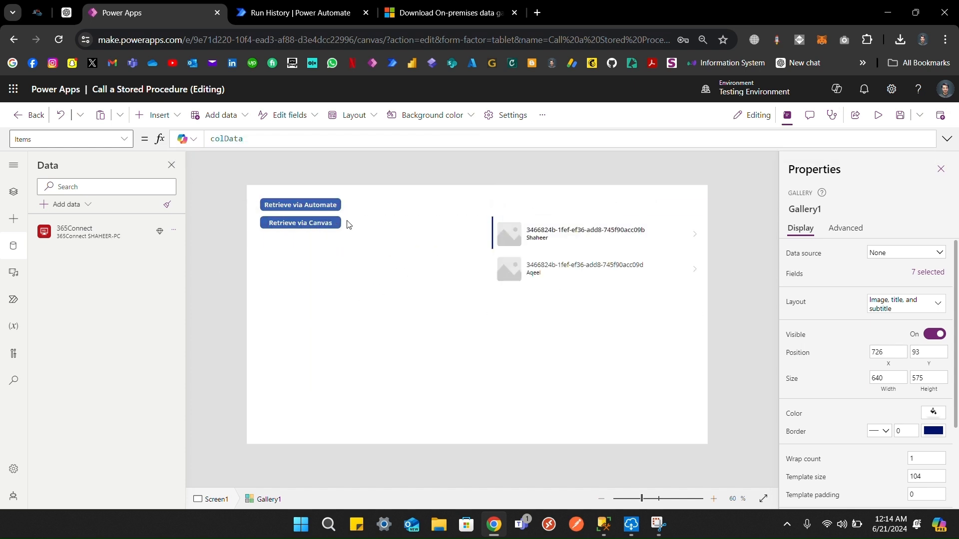
left_click(329, 209, "alt")
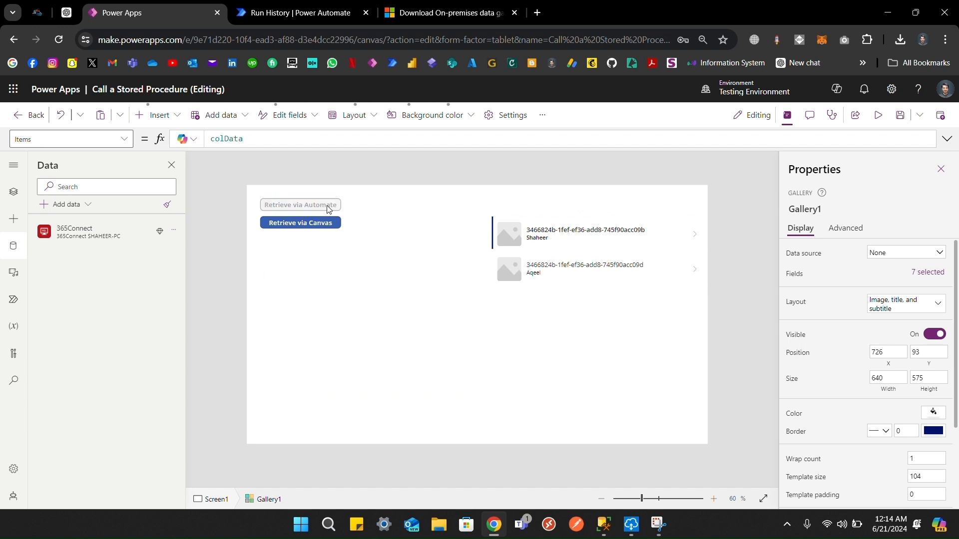
left_click(321, 222, "alt")
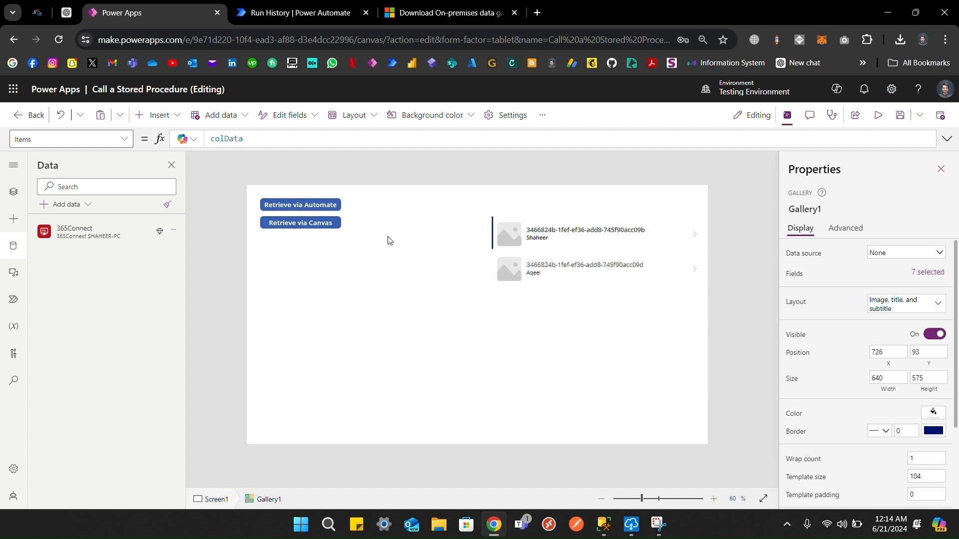
left_click(457, 18)
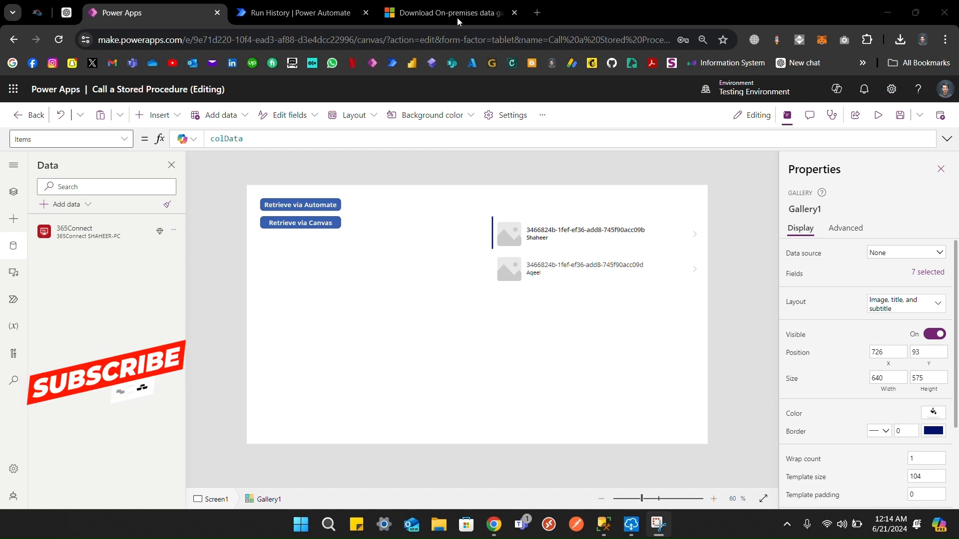